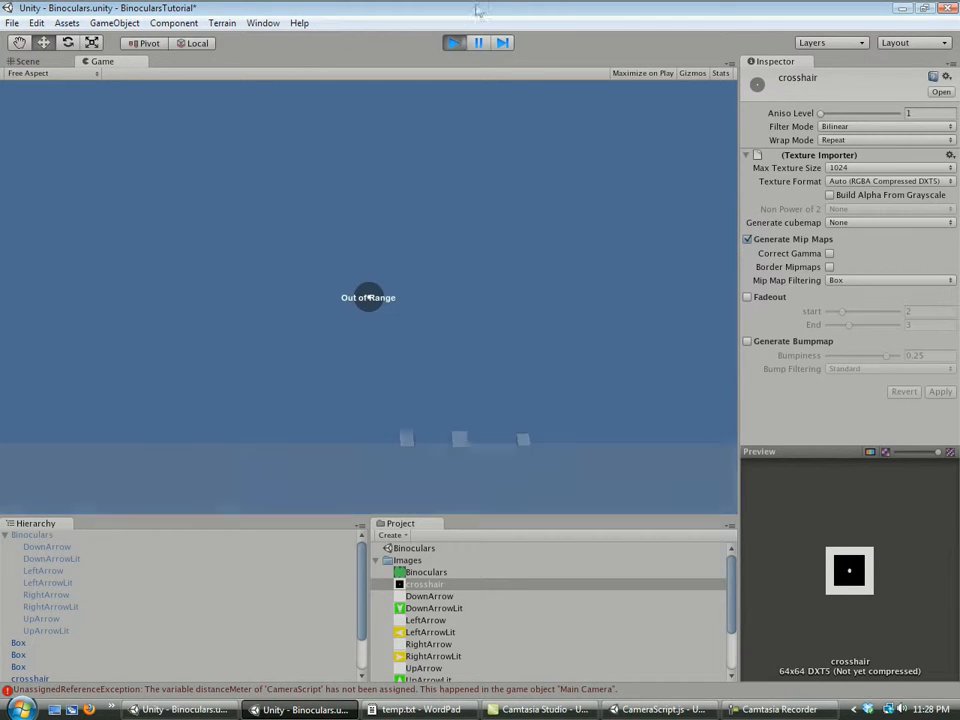
# Stop the running game and assign the Binoculars object to the Binoculars variable of the Main Camera's Camera Script.
pyautogui.click(453, 43)
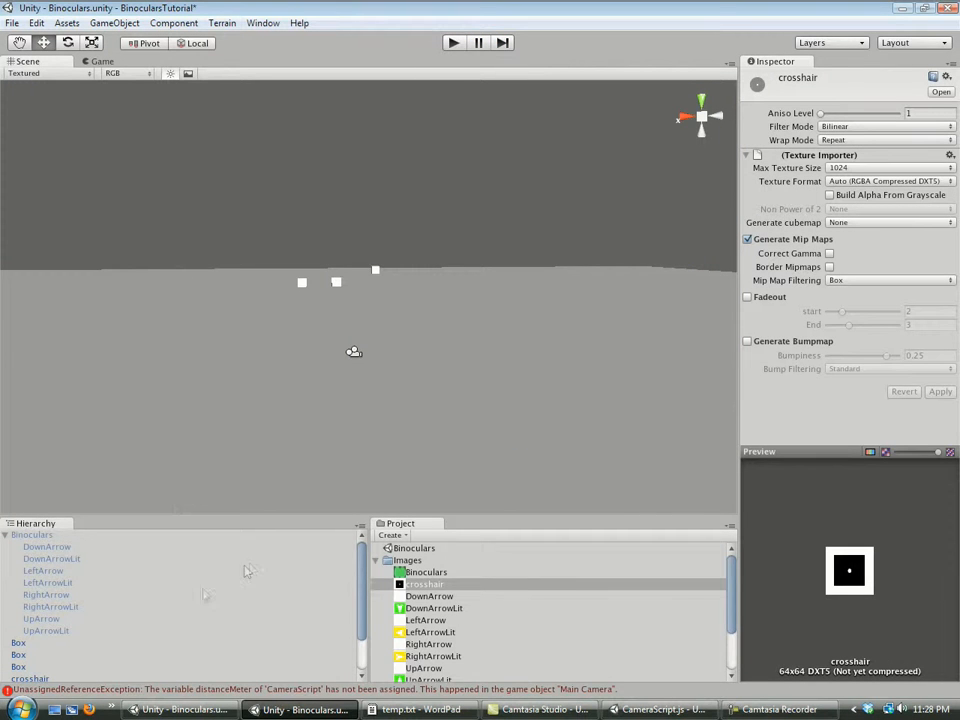
pyautogui.click(376, 560)
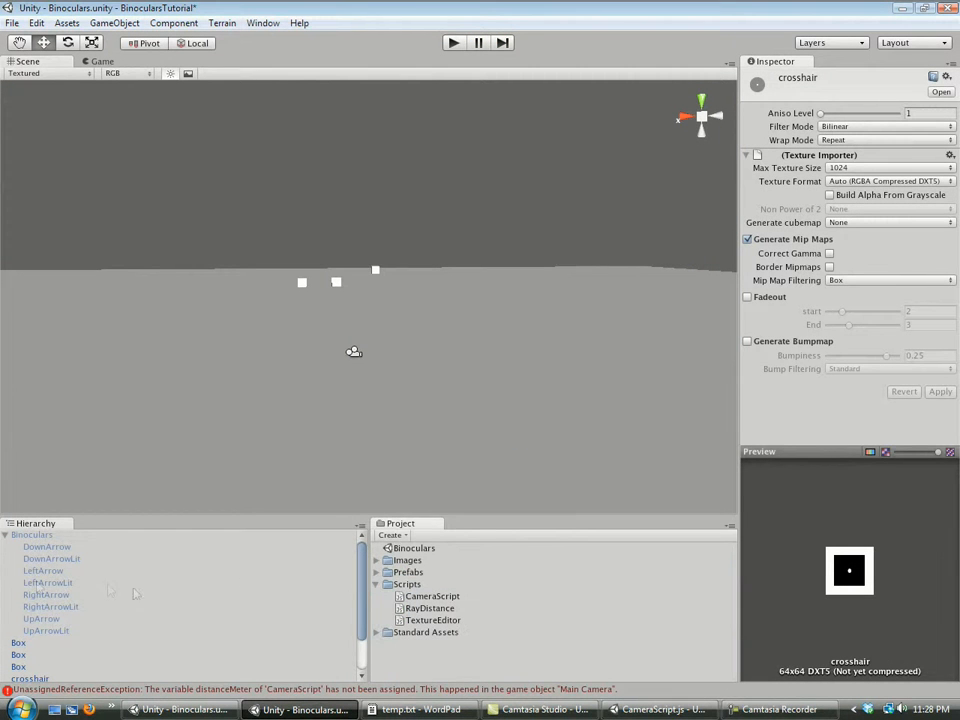
pyautogui.click(5, 536)
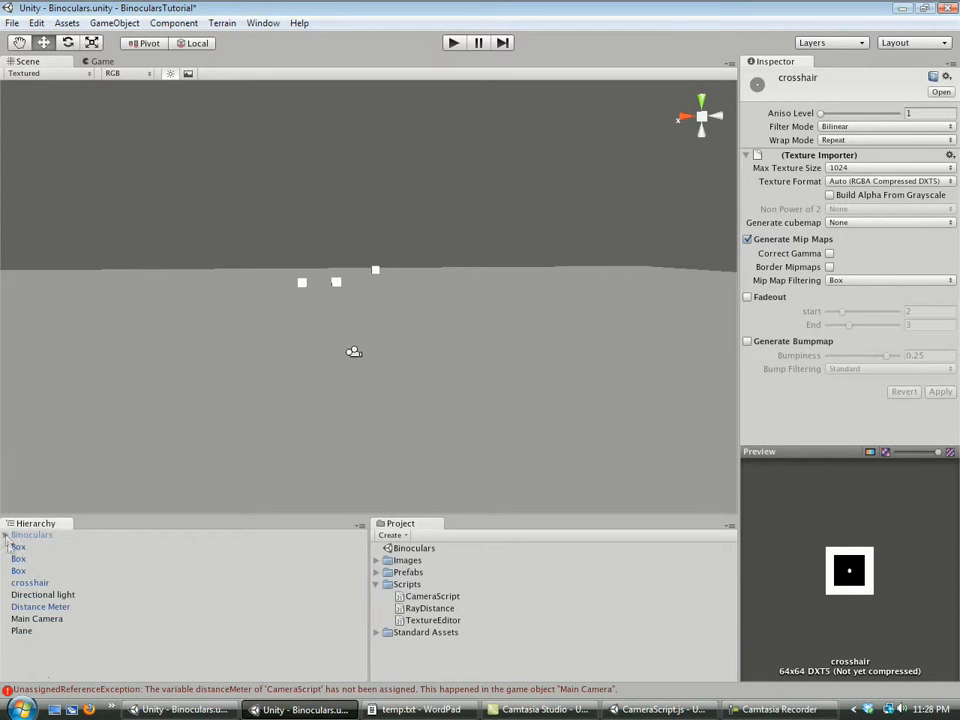
pyautogui.click(62, 619)
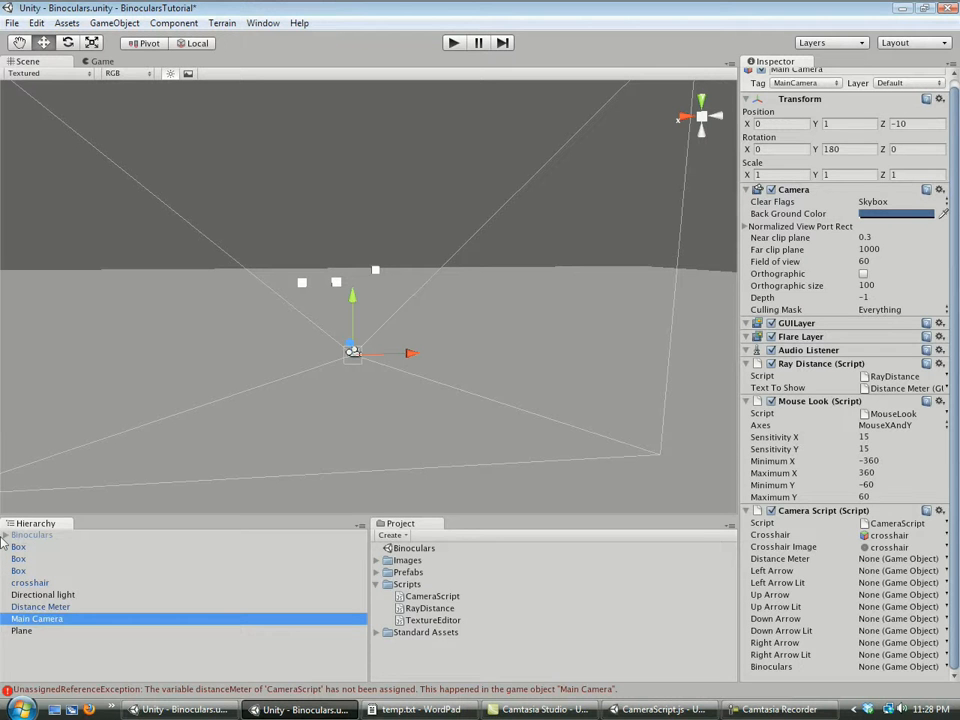
pyautogui.moveTo(37, 541); pyautogui.dragTo(871, 672)
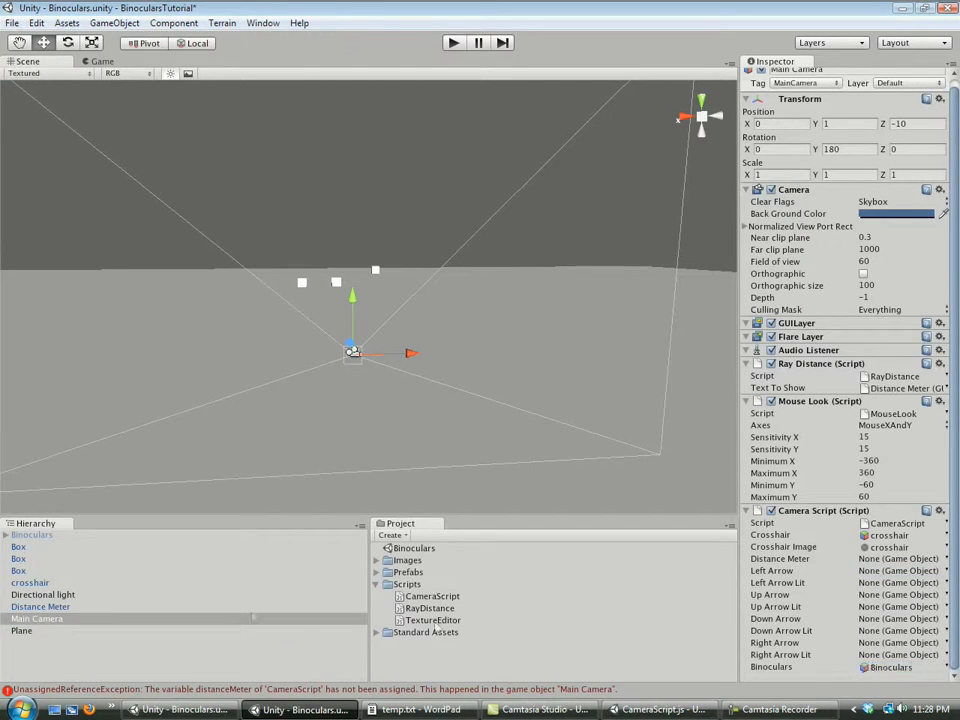
# Assign the DownArrow and DownArrowLit objects to the matching variables of the Camera Script.
pyautogui.click(7, 536)
pyautogui.moveTo(35, 550); pyautogui.dragTo(890, 619)
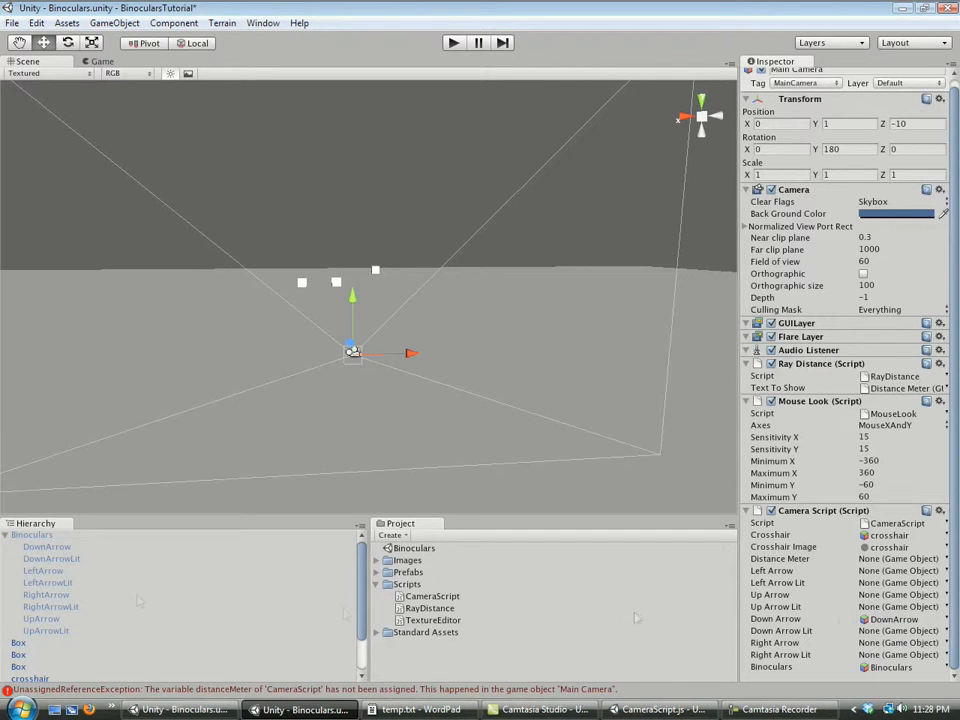
pyautogui.moveTo(42, 560); pyautogui.dragTo(866, 640)
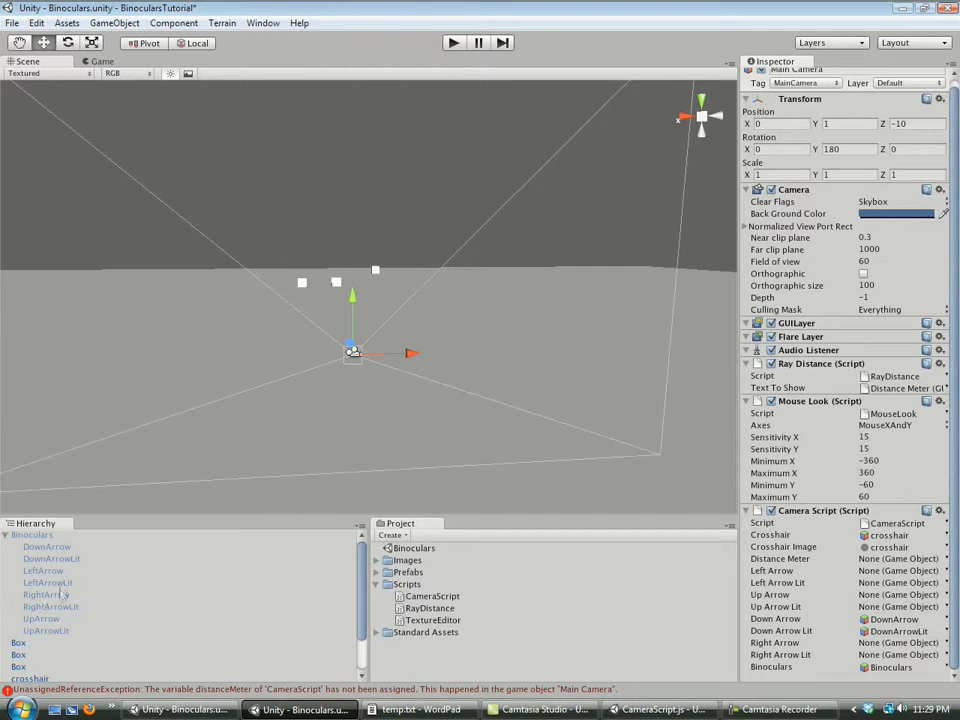
# Assign LeftArrow, LeftArrowLit, UpArrow and UpArrowLit to their matching Camera Script variables.
pyautogui.moveTo(43, 570); pyautogui.dragTo(882, 571)
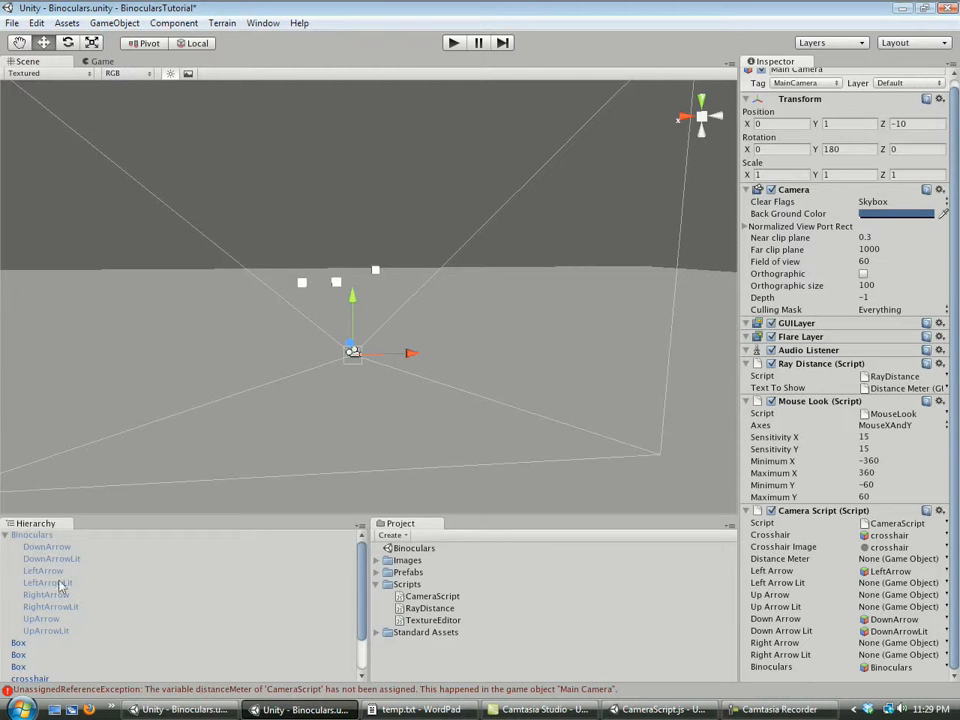
pyautogui.moveTo(62, 590); pyautogui.dragTo(882, 583)
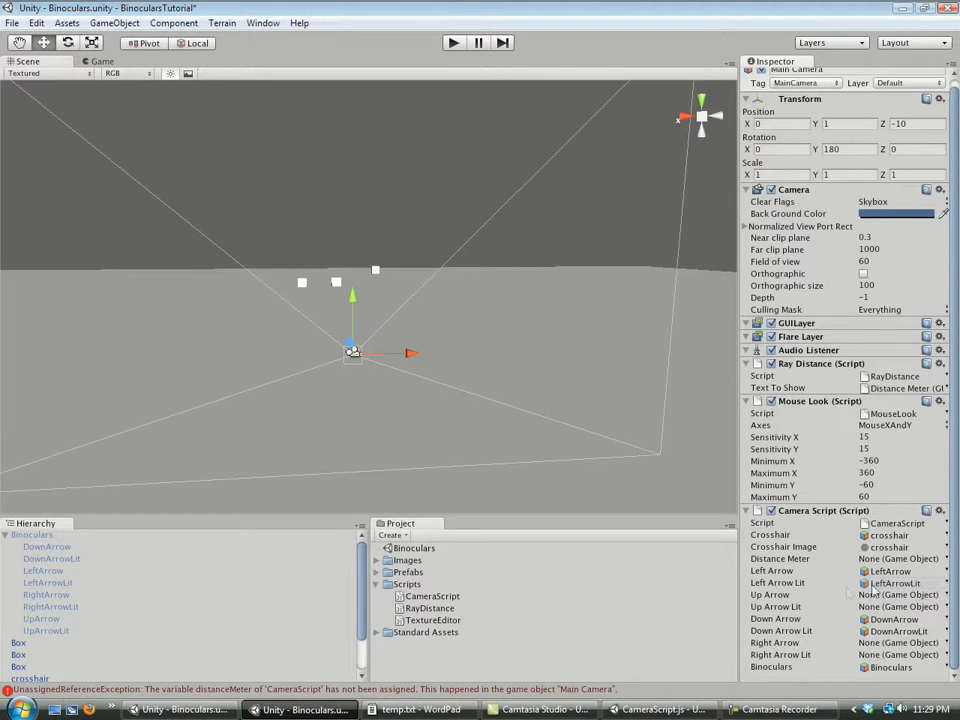
pyautogui.moveTo(50, 628); pyautogui.dragTo(882, 595)
pyautogui.moveTo(53, 631); pyautogui.dragTo(843, 607)
# Assign Distance Meter, RightArrow and RightArrowLit to the remaining empty Camera Script variables.
pyautogui.scroll(-2, 43, 607)
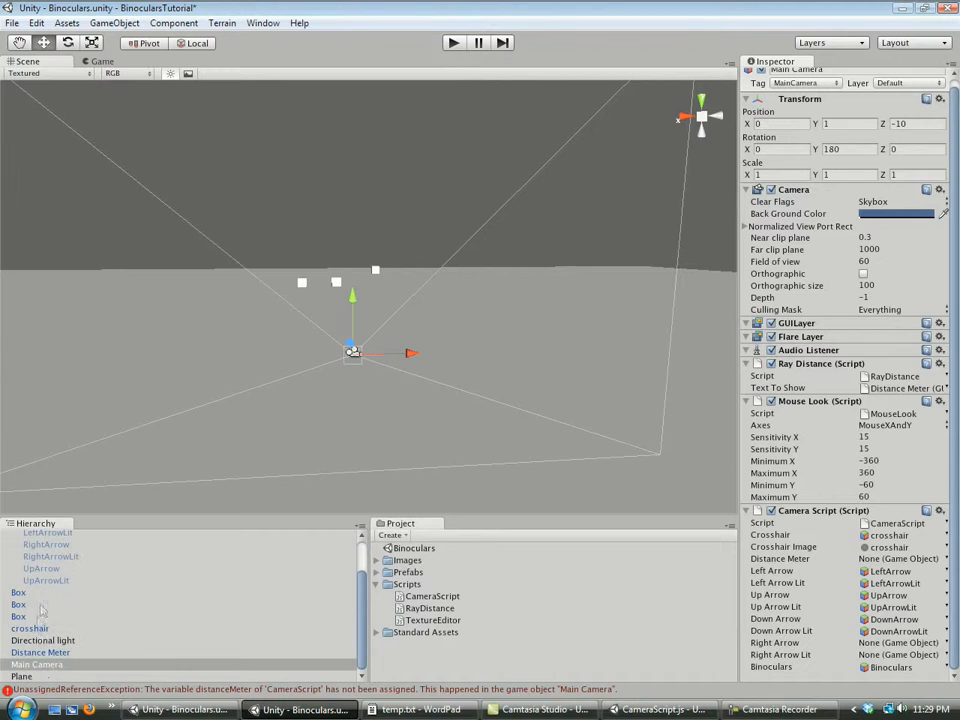
pyautogui.moveTo(46, 654); pyautogui.dragTo(893, 559)
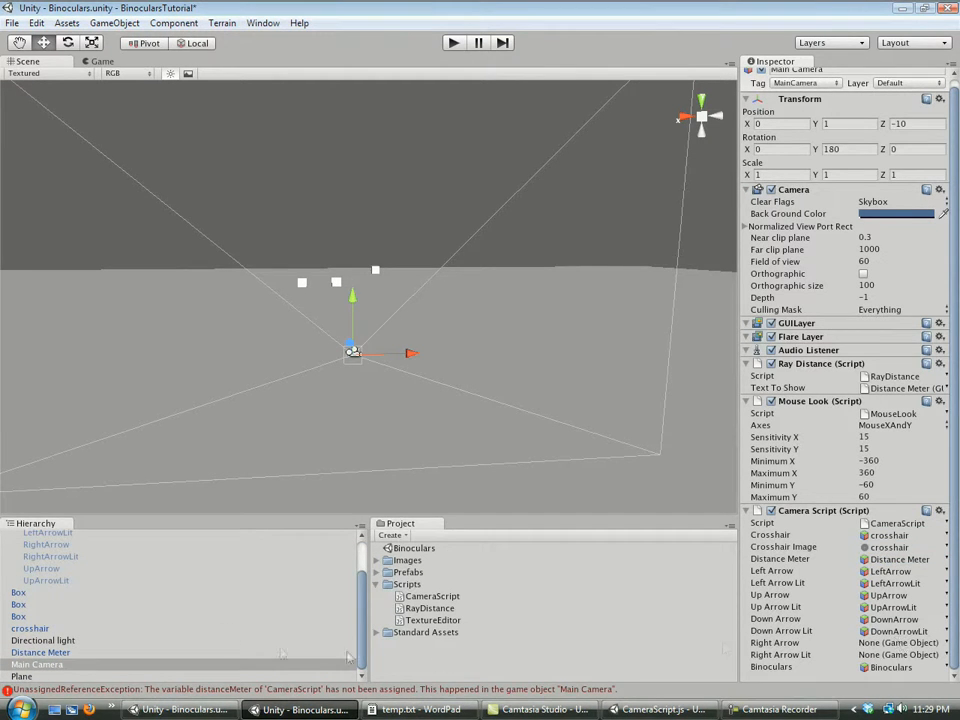
pyautogui.scroll(2, 50, 612)
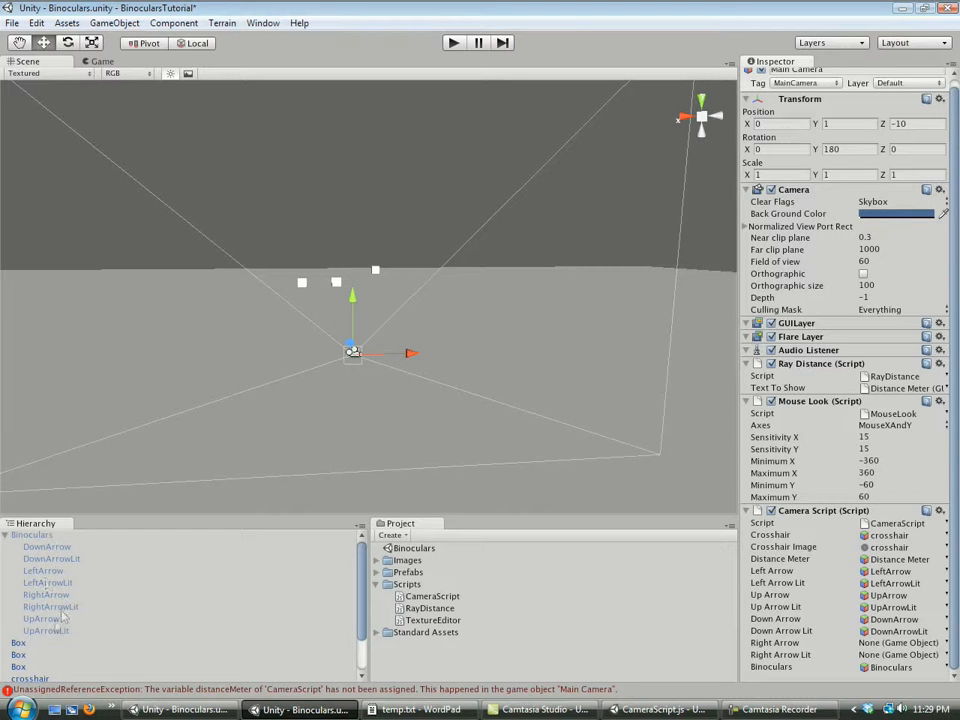
pyautogui.moveTo(46, 595); pyautogui.dragTo(925, 655)
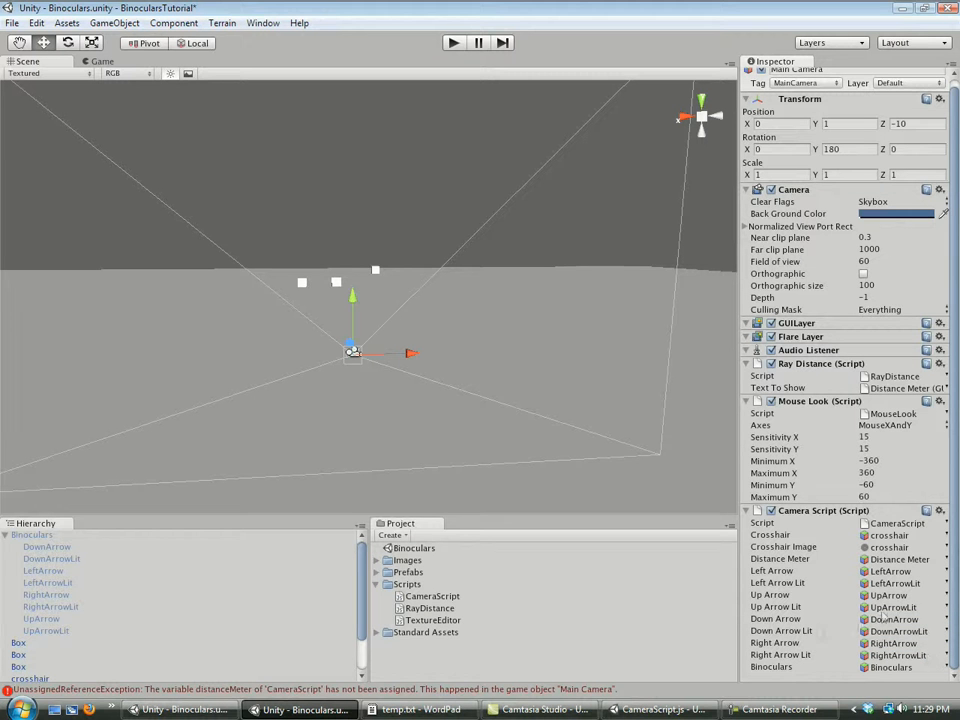
# Play the scene, bring up the binoculars overlay to check the arrows, and stop the game.
pyautogui.click(453, 42)
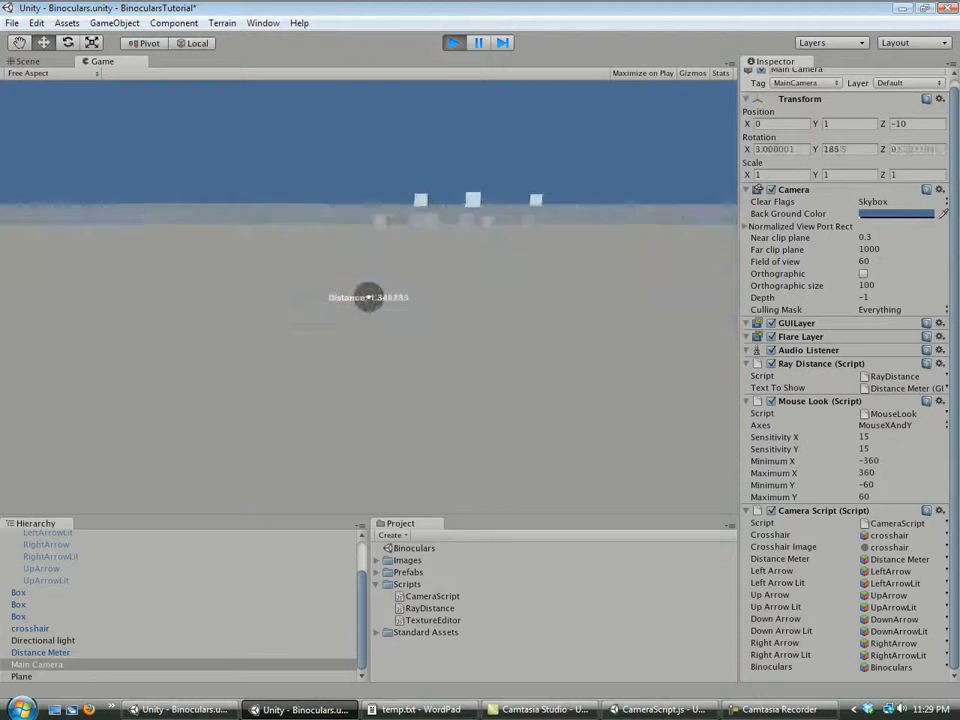
pyautogui.press('b')
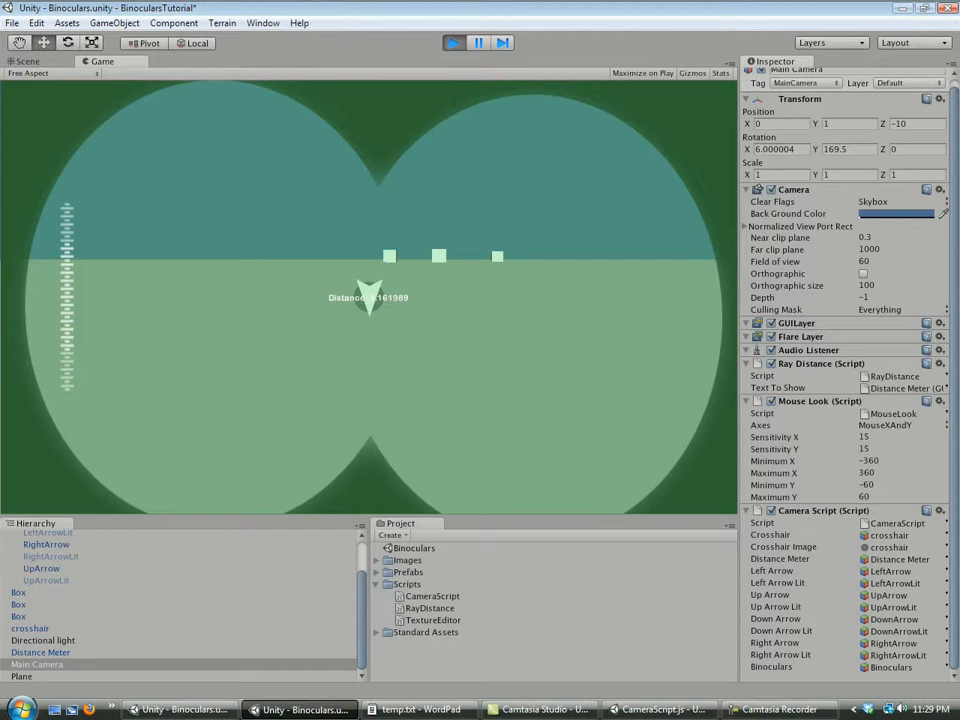
pyautogui.click(453, 43)
# Set XPos and YPos to -2 in the Texture Editor script of the DownArrow object.
pyautogui.scroll(3, 150, 563)
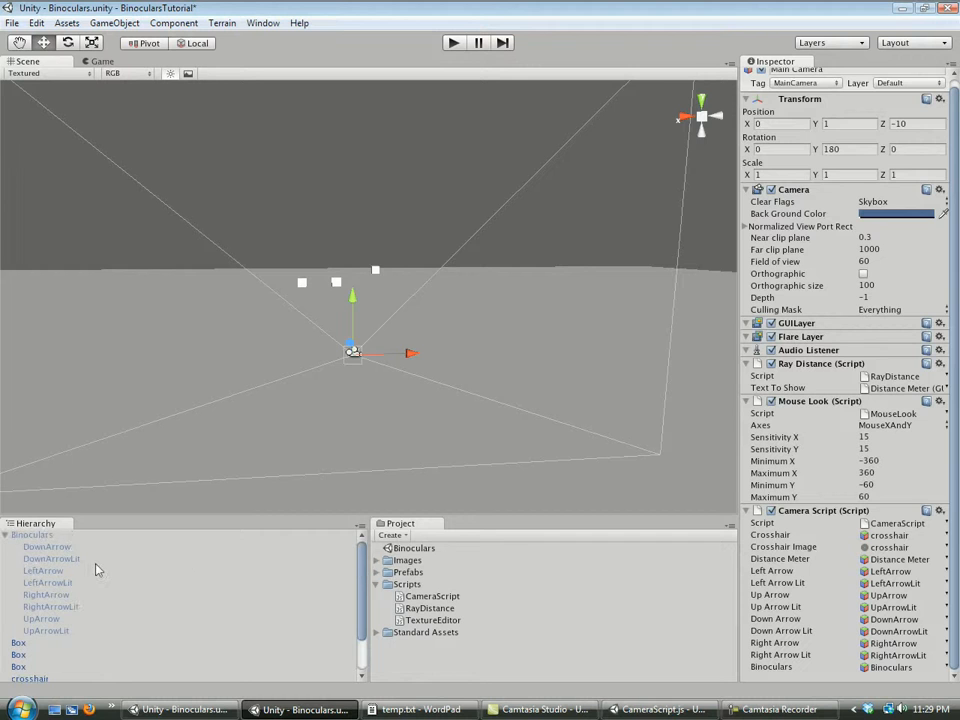
pyautogui.click(58, 548)
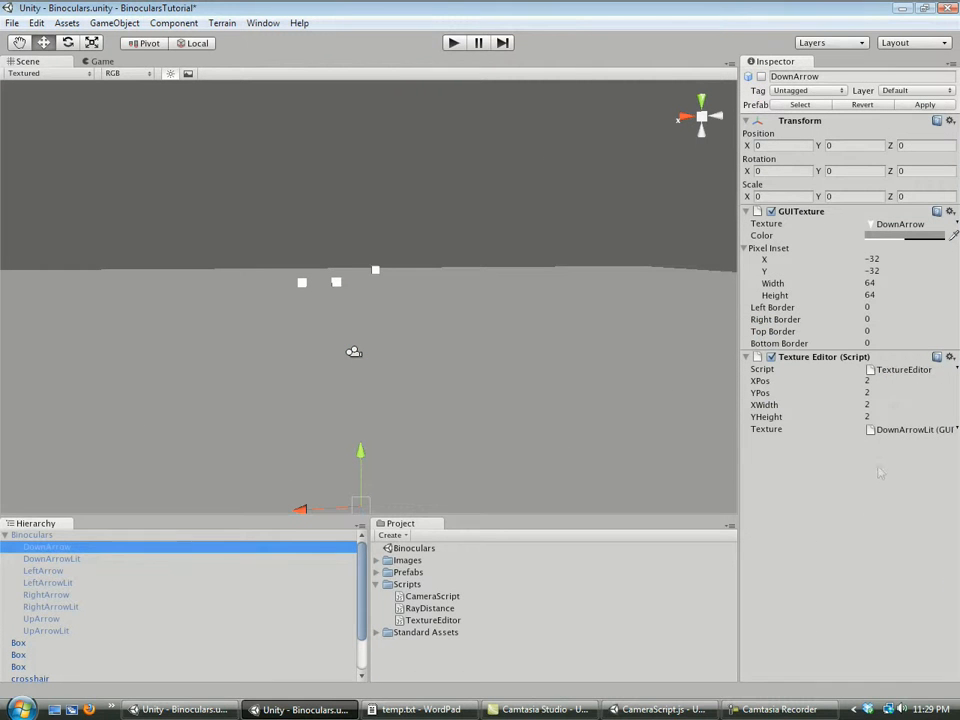
pyautogui.click(866, 381)
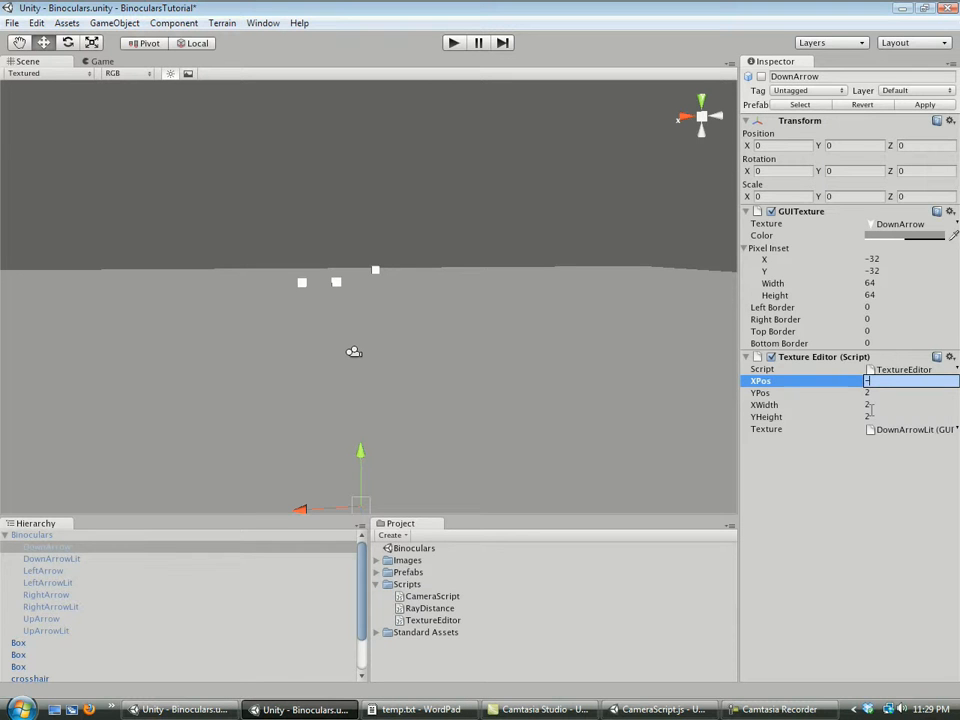
pyautogui.click(882, 394)
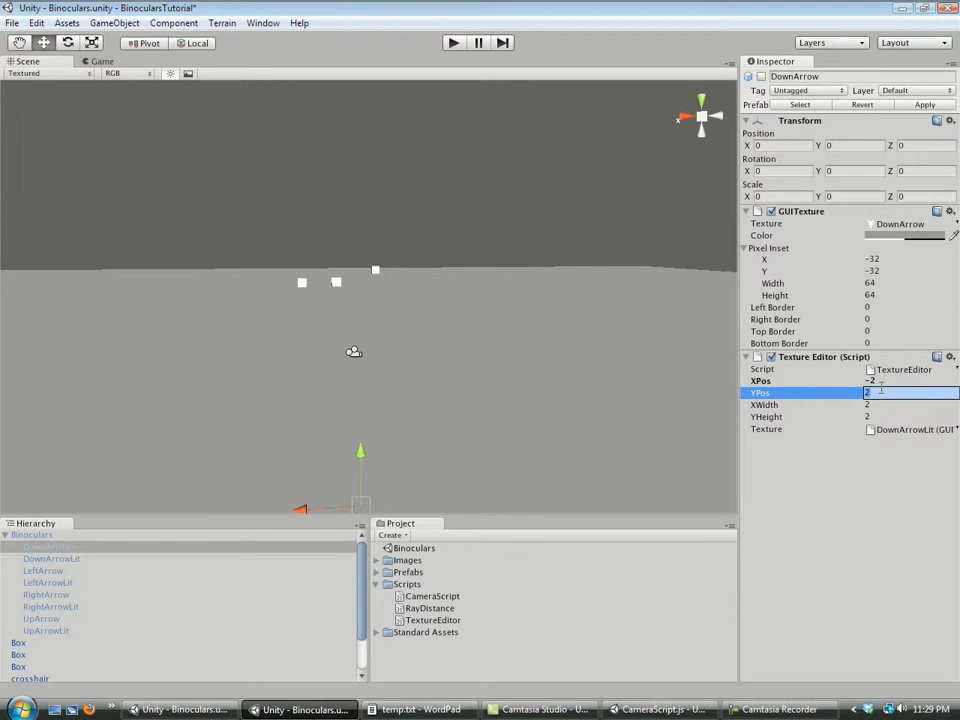
pyautogui.press('Return')
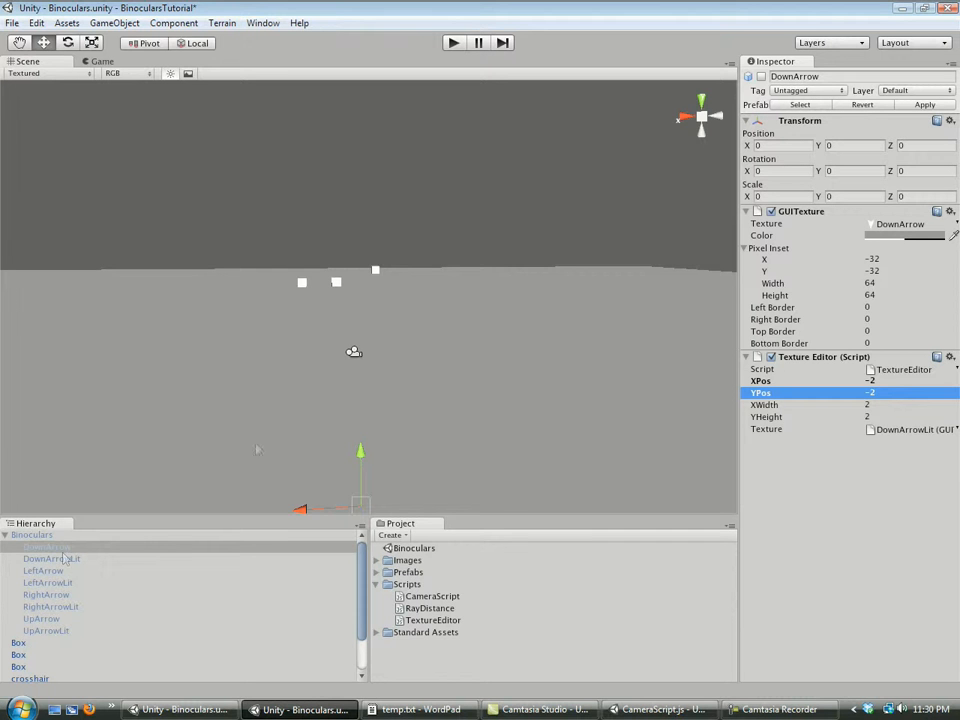
# Play the scene with the binoculars overlay on and try adjusting DownArrow's XPos and XWidth live.
pyautogui.click(460, 44)
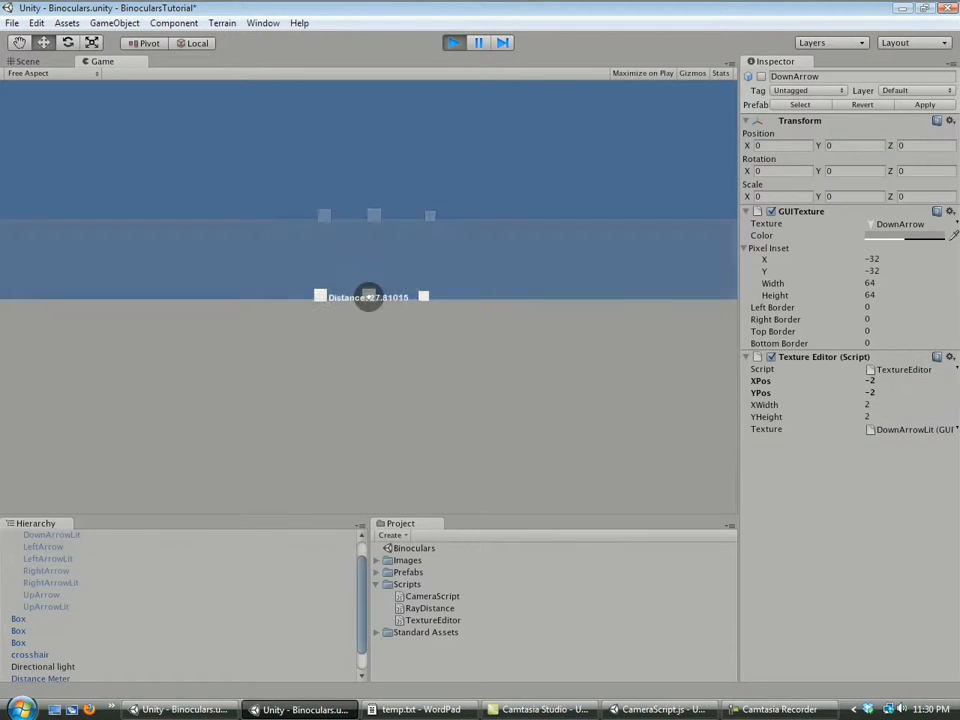
pyautogui.press('b')
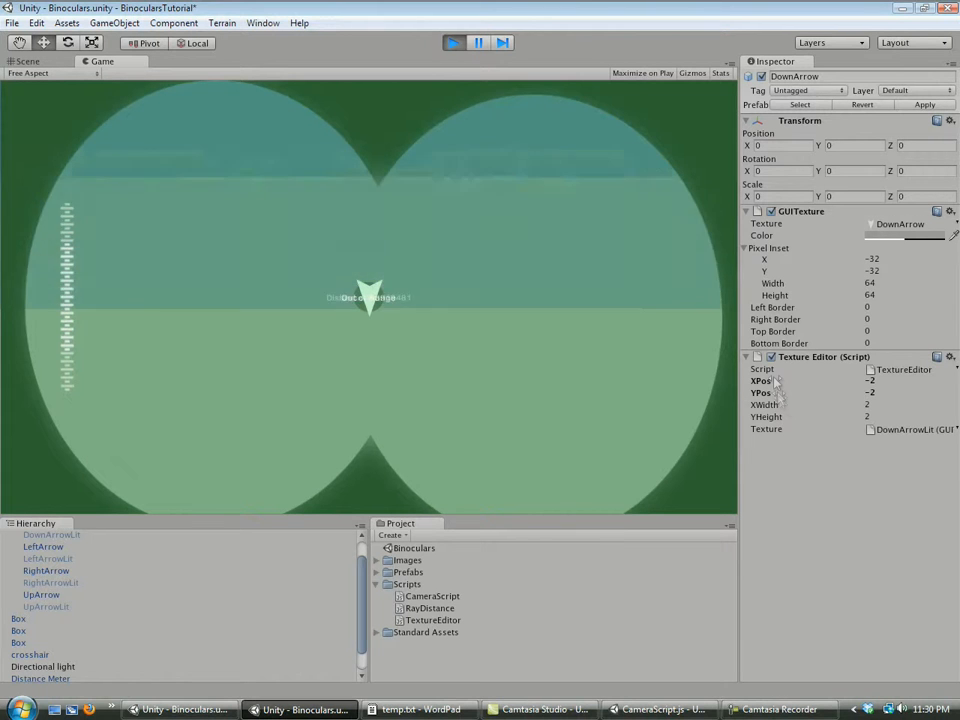
pyautogui.click(772, 384)
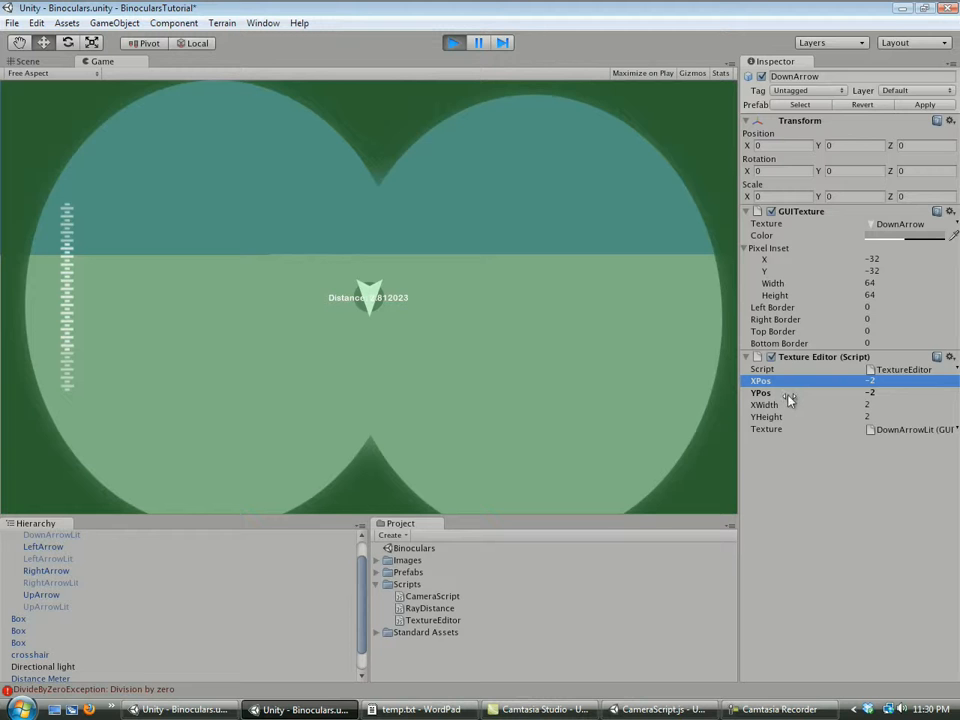
pyautogui.moveTo(786, 406)
pyautogui.mouseDown()
pyautogui.moveTo(853, 405)
pyautogui.moveTo(797, 408)
pyautogui.mouseUp()
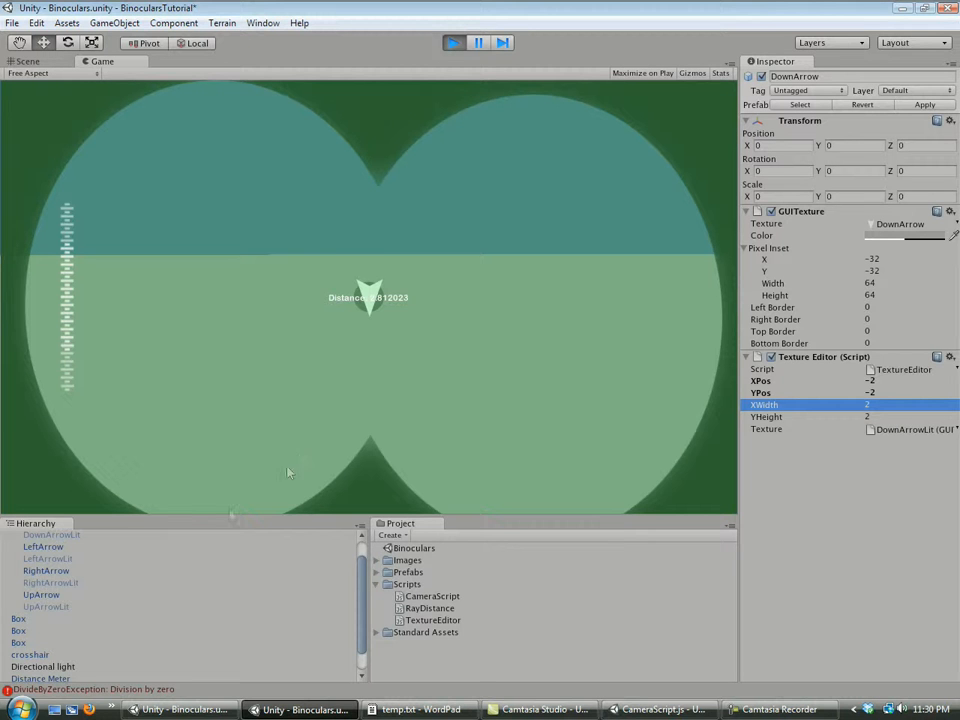
# Inspect the logged script error in the console, clear the log and close the console.
pyautogui.click(151, 690)
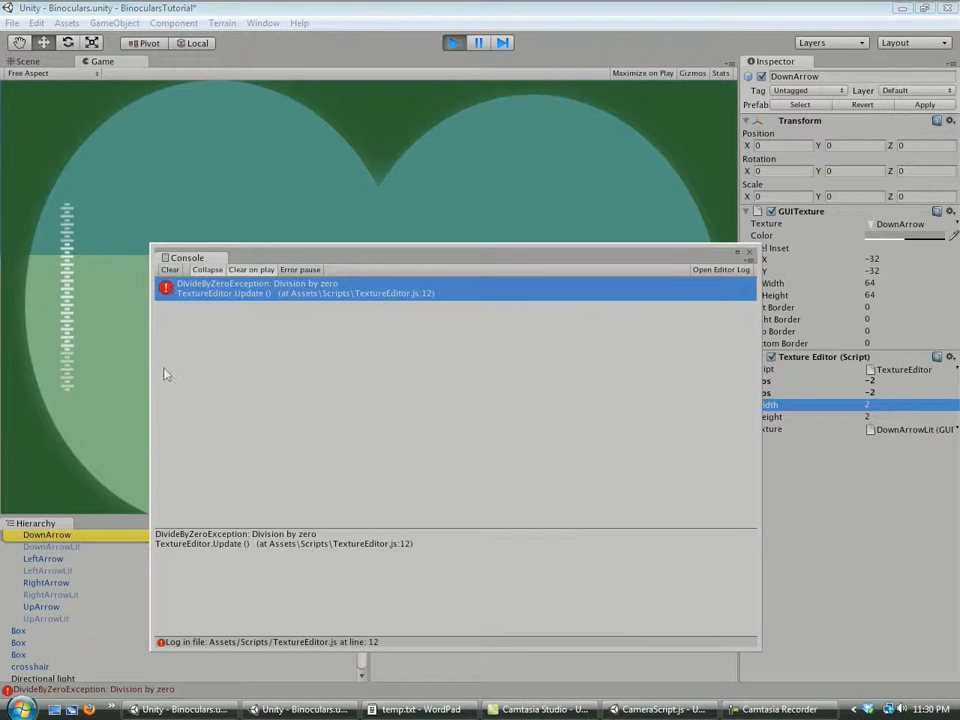
pyautogui.click(170, 270)
pyautogui.click(750, 253)
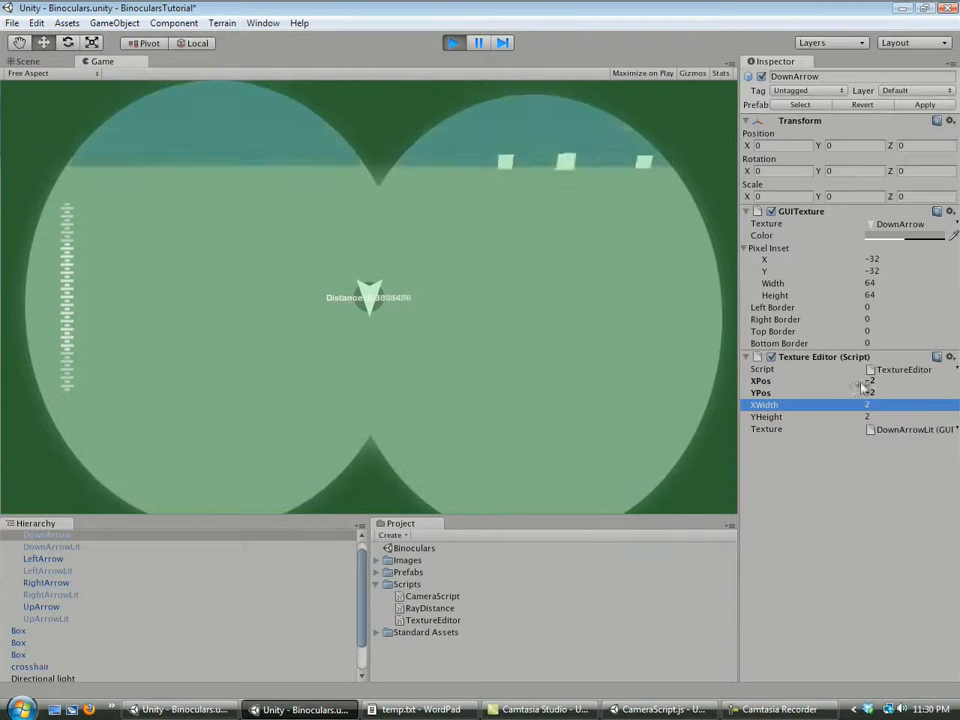
# Try DownArrow with XPos 4, YPos 8, YHeight 10 and a changed XWidth during play, and stop the game.
pyautogui.click(846, 381)
pyautogui.write('0')
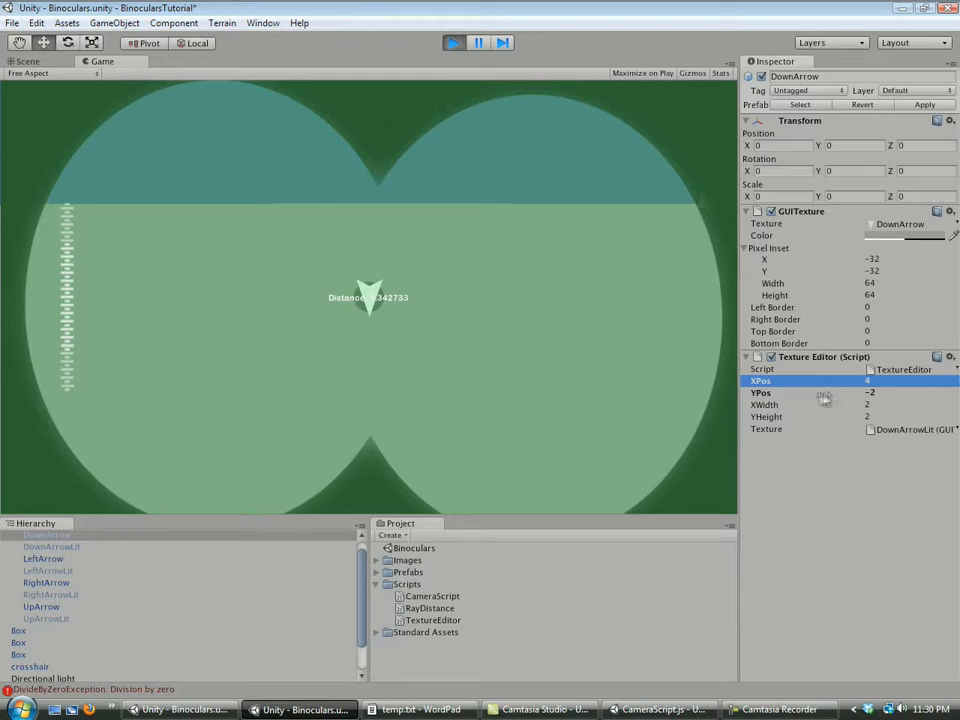
pyautogui.press('Tab')
pyautogui.write('8')
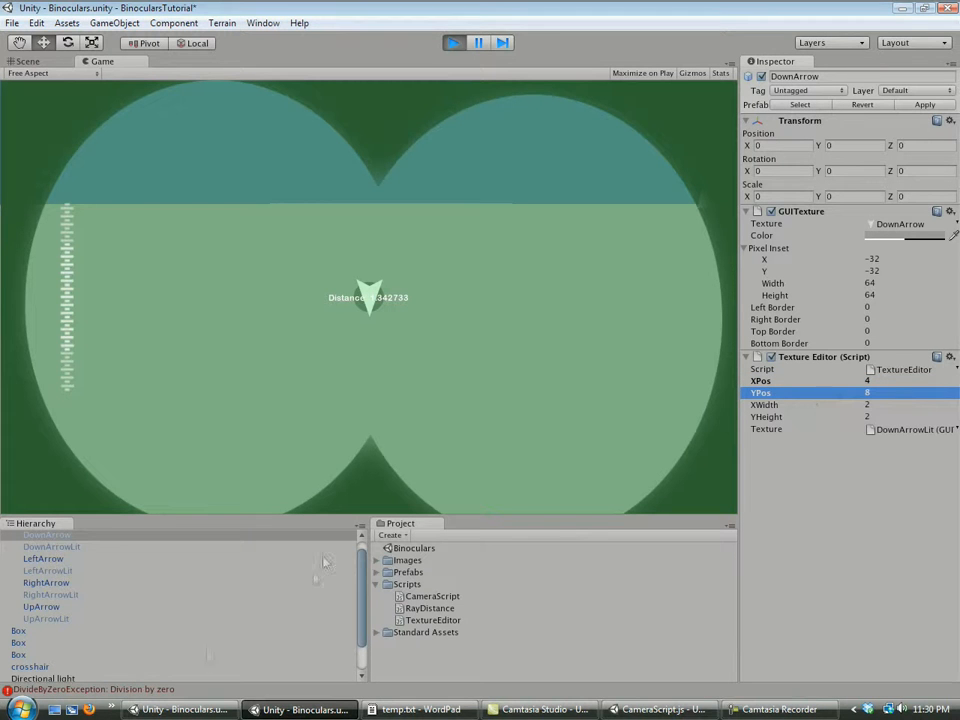
pyautogui.moveTo(789, 418); pyautogui.dragTo(905, 416)
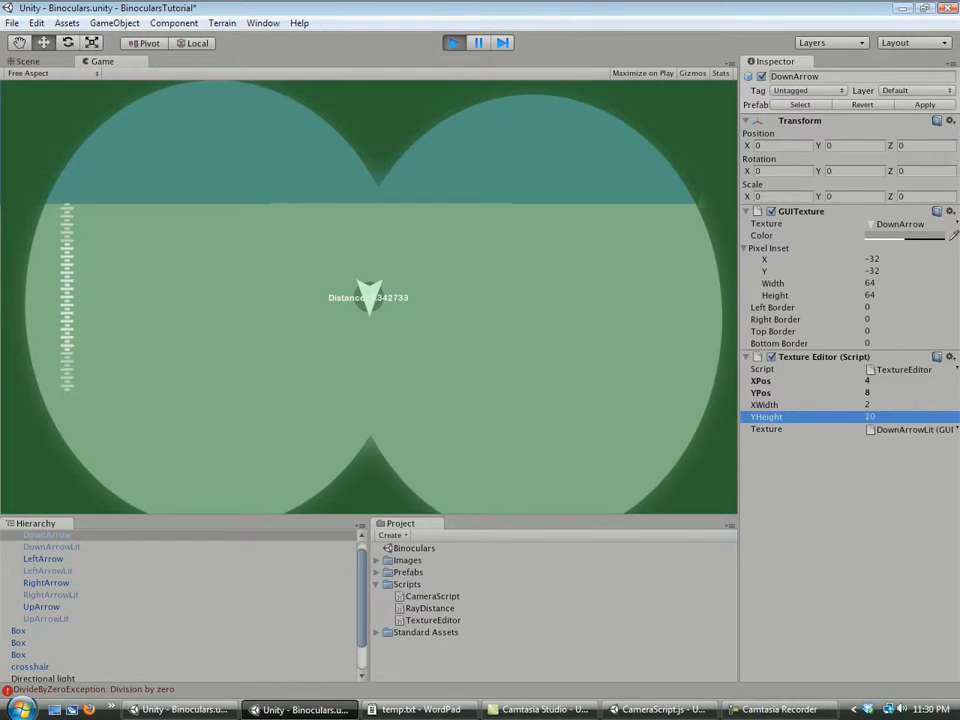
pyautogui.moveTo(820, 404); pyautogui.dragTo(898, 397)
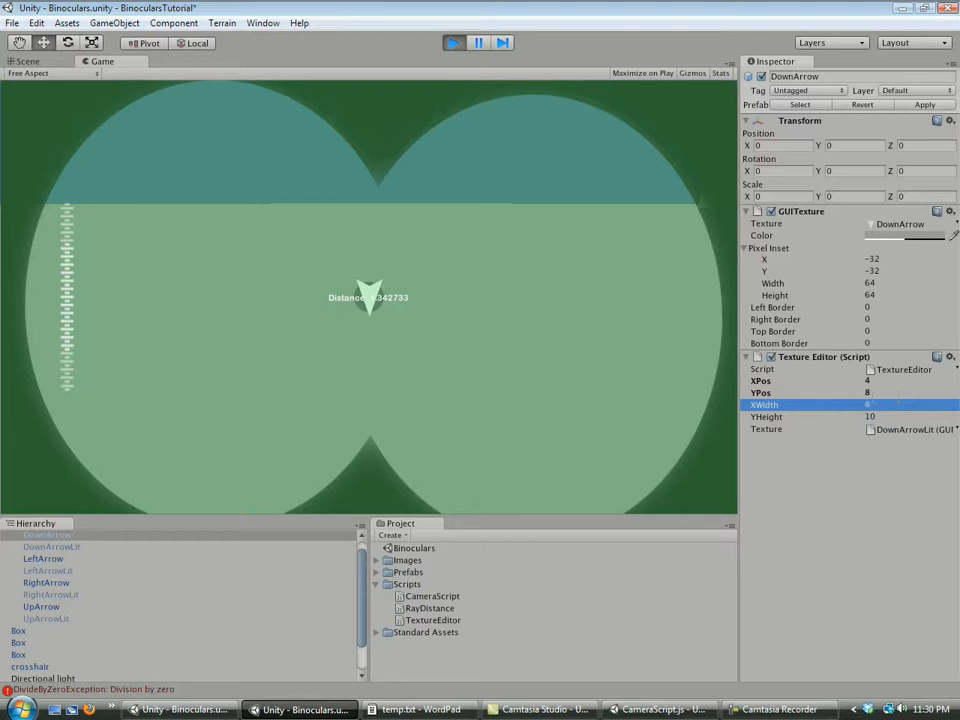
pyautogui.click(454, 43)
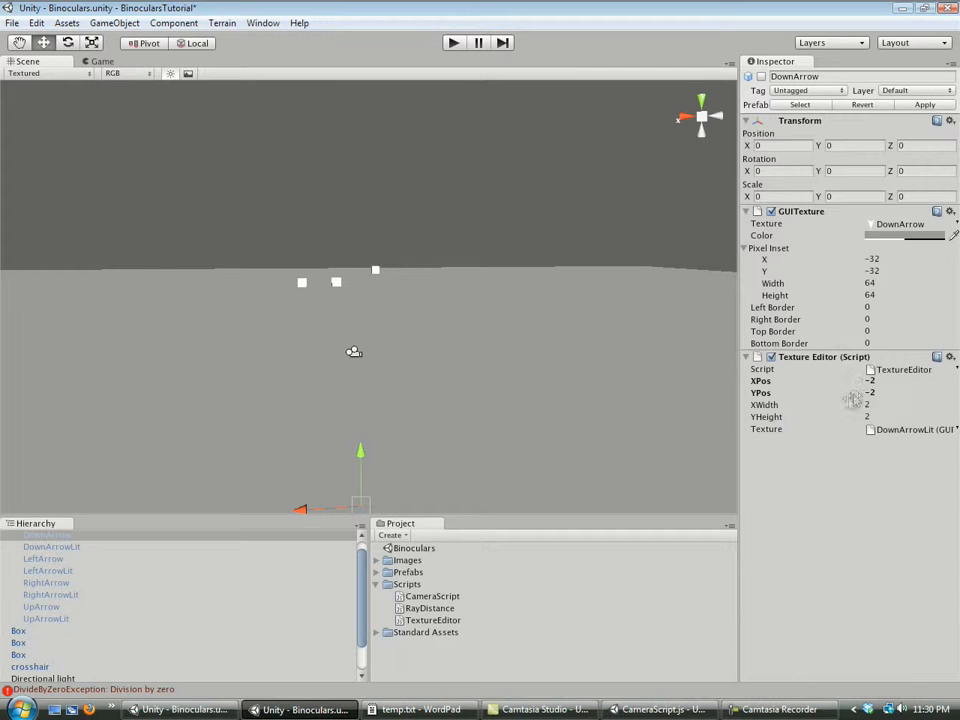
# Set DownArrow's Texture Editor XPos to -7, YPos to -10, XWidth to 12 and YHeight to 11, and test-run the scene.
pyautogui.moveTo(822, 382); pyautogui.dragTo(716, 411)
pyautogui.moveTo(641, 409)
pyautogui.mouseDown()
pyautogui.moveTo(653, 405)
pyautogui.moveTo(483, 400)
pyautogui.moveTo(635, 402)
pyautogui.mouseUp()
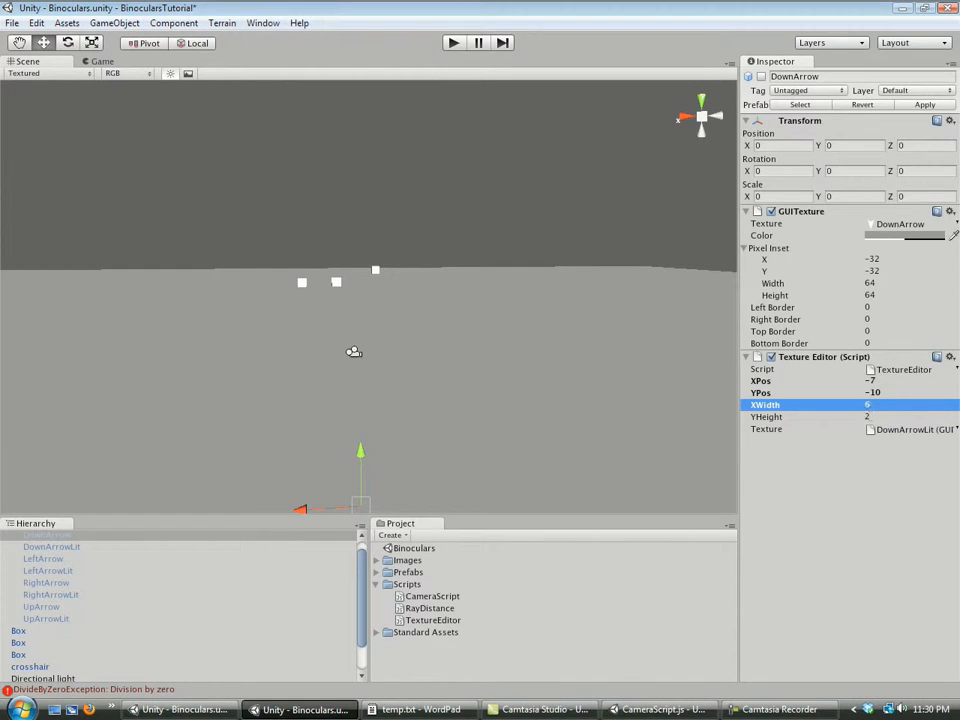
pyautogui.moveTo(795, 418); pyautogui.dragTo(858, 418)
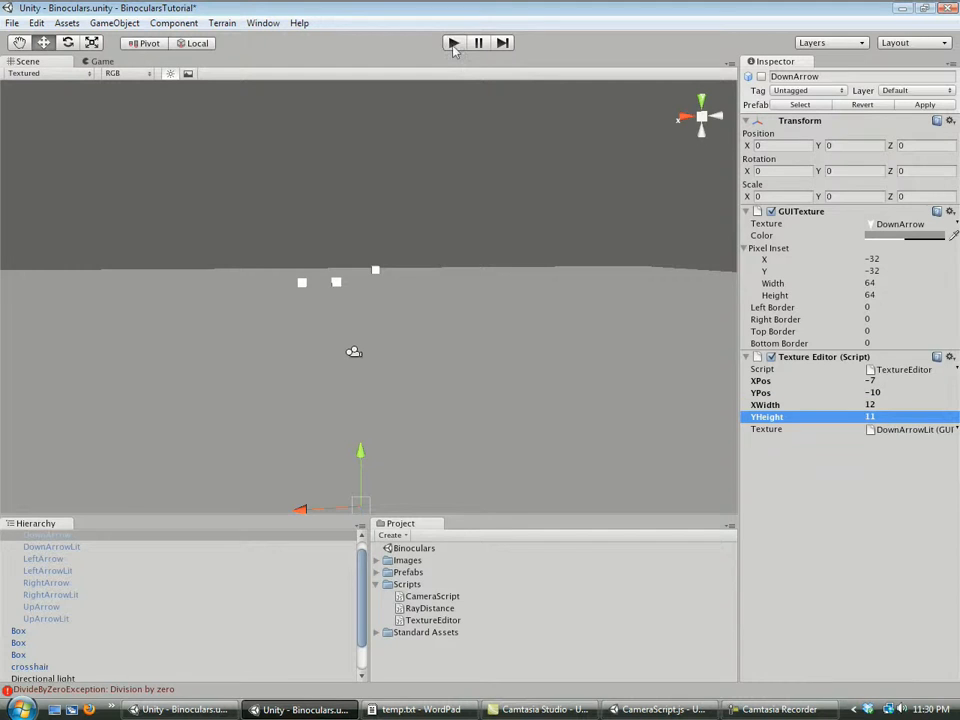
pyautogui.click(454, 48)
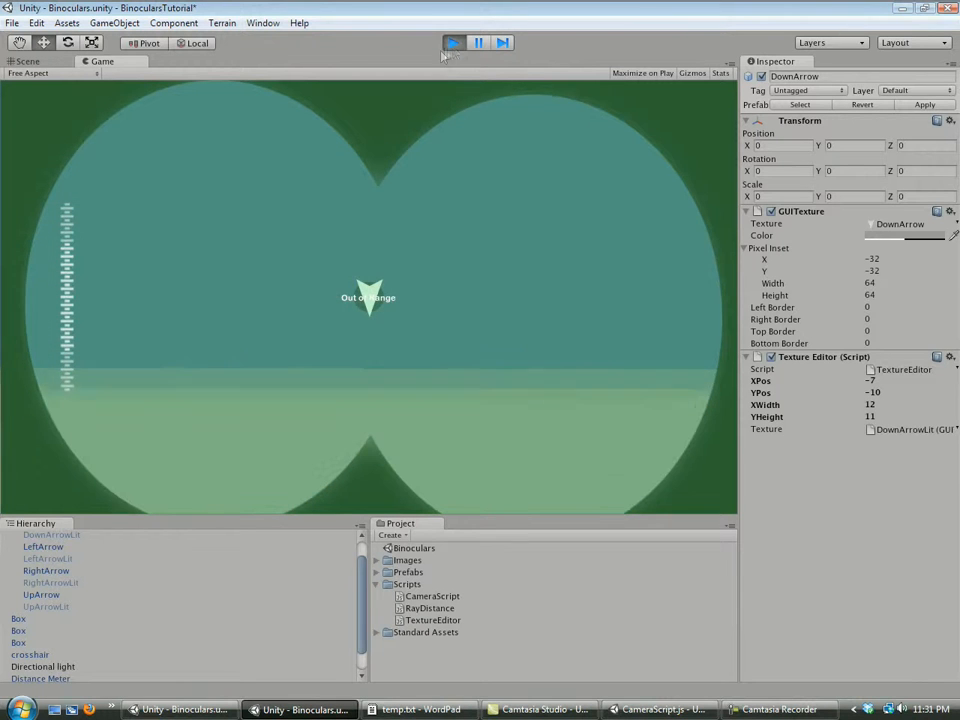
pyautogui.click(453, 43)
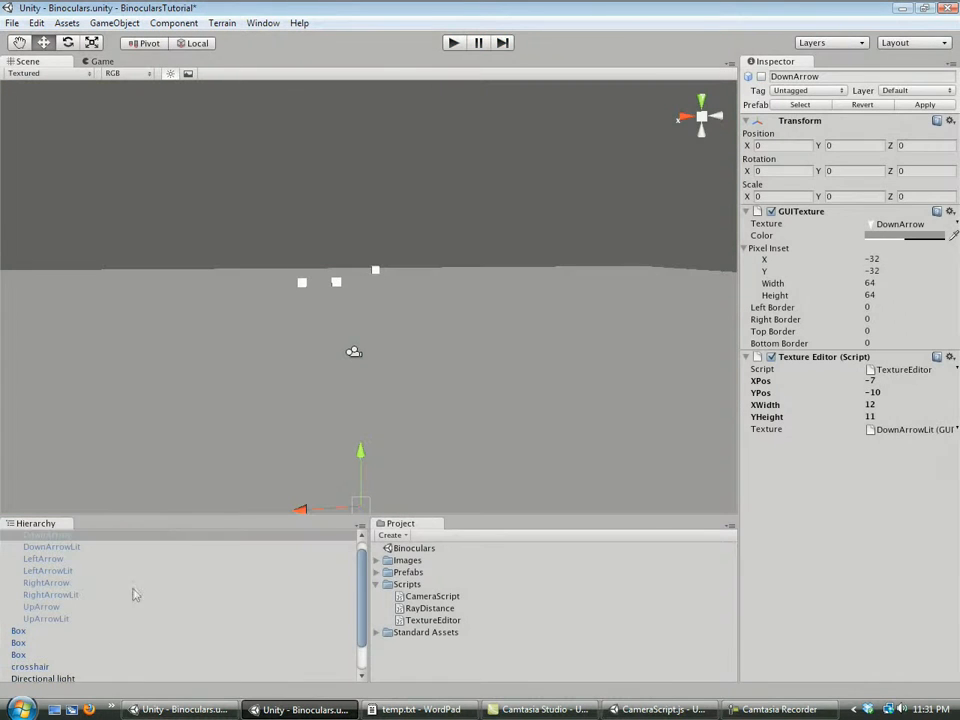
# Activate the Binoculars object together with all its child objects and play the scene.
pyautogui.scroll(5, 50, 550)
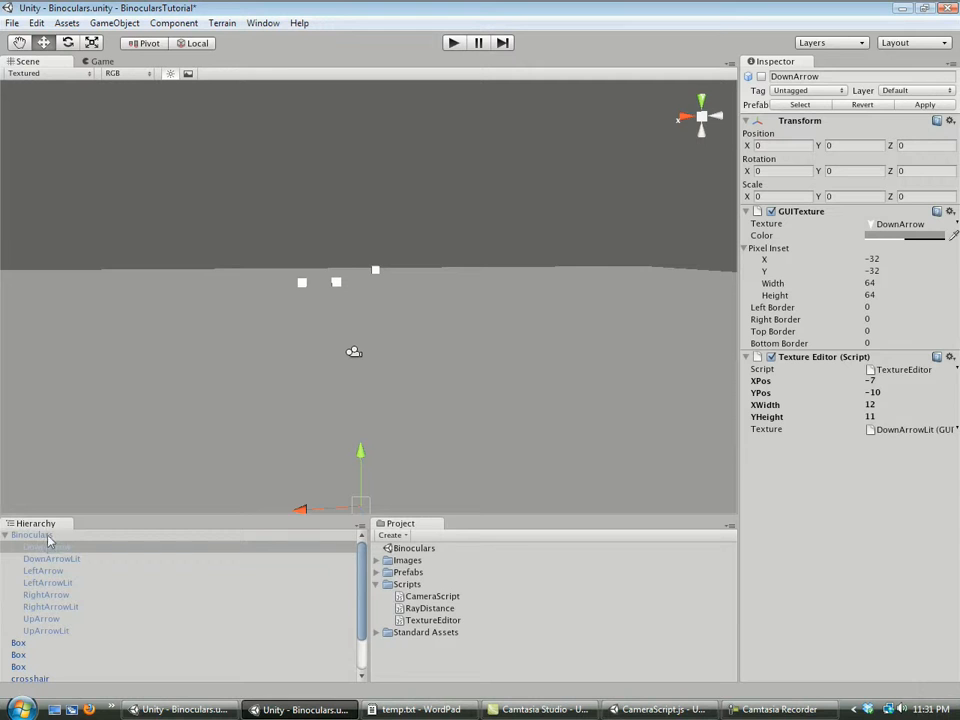
pyautogui.click(47, 537)
pyautogui.click(761, 77)
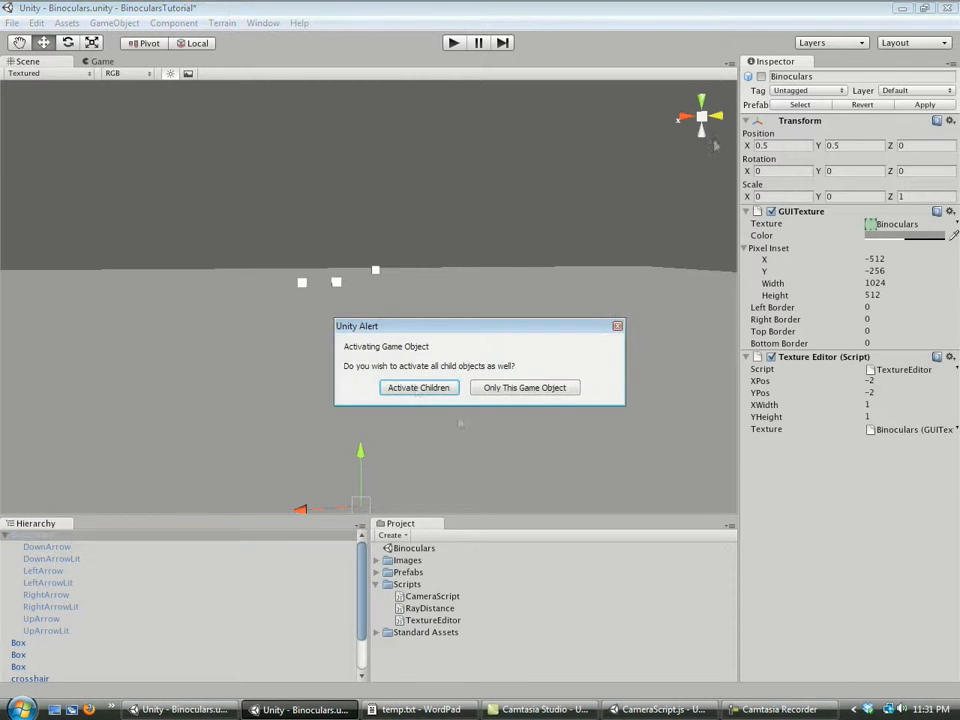
pyautogui.click(420, 390)
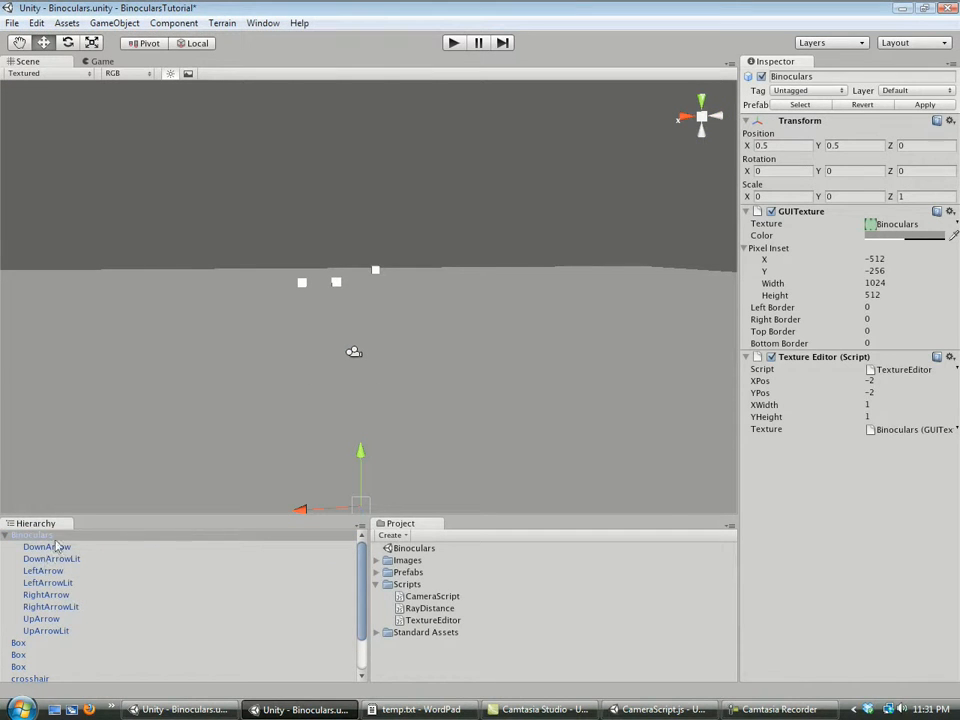
pyautogui.click(453, 43)
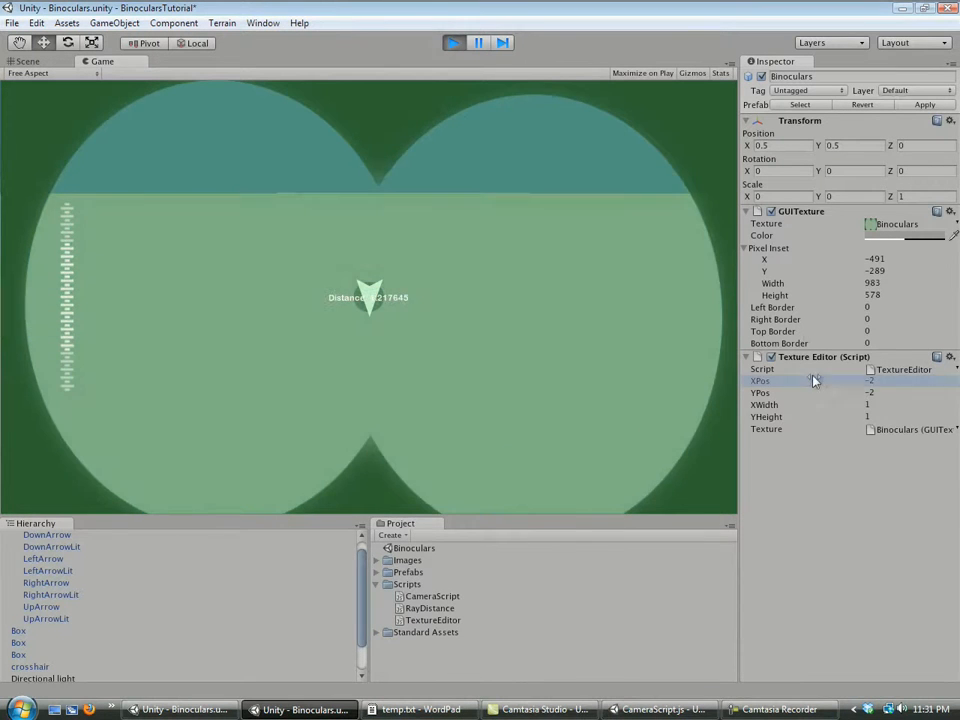
# Try DownArrow's Texture Editor with XPos -3 and YPos -5 while the scene is playing.
pyautogui.click(812, 381)
pyautogui.moveTo(787, 385); pyautogui.dragTo(807, 384)
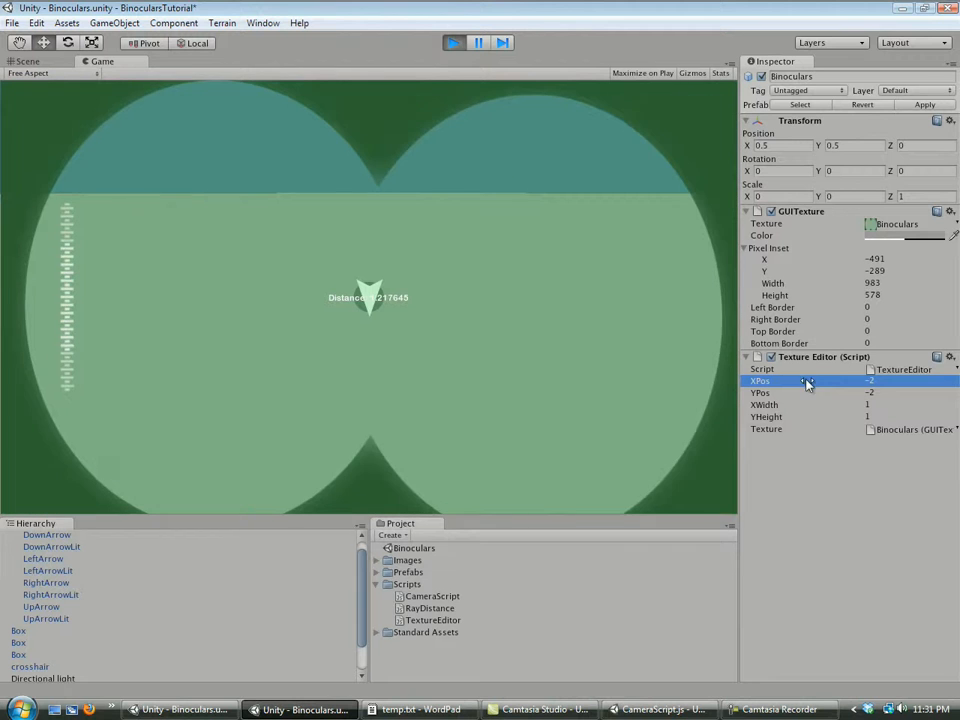
pyautogui.scroll(1, 52, 547)
pyautogui.click(50, 547)
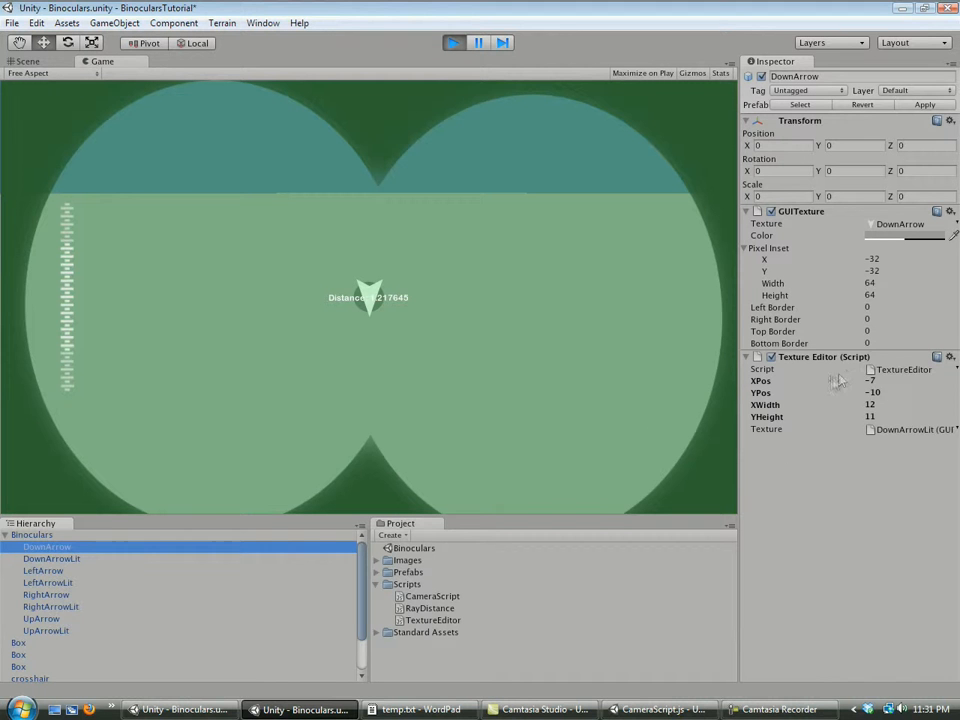
pyautogui.moveTo(841, 381); pyautogui.dragTo(853, 392)
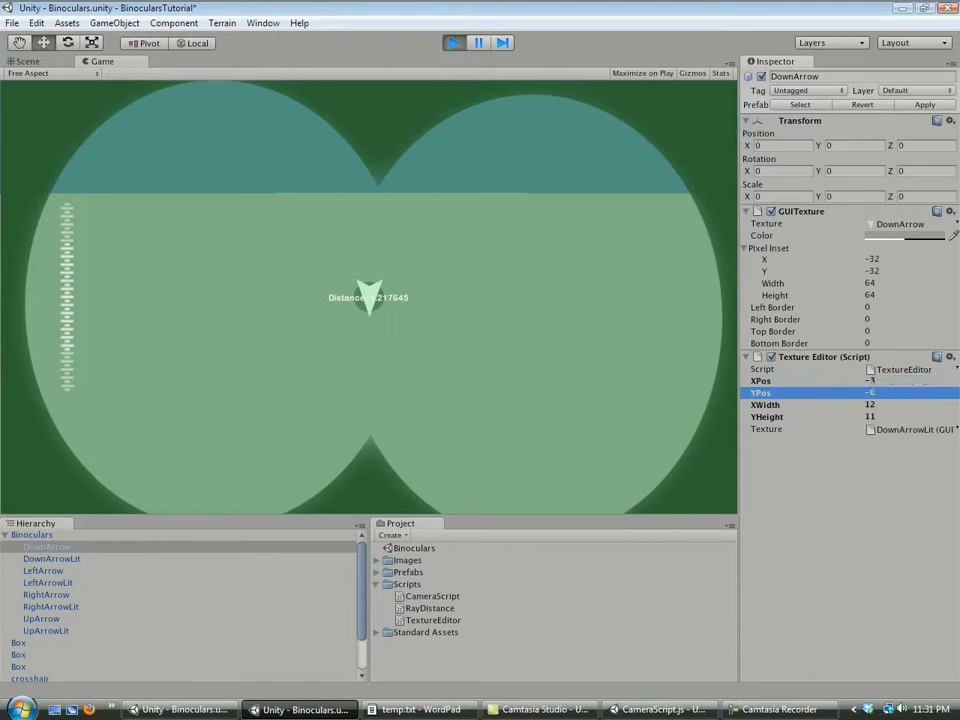
# Try DownArrowLit with XPos -4, XWidth 16 and YHeight 12 in the running scene.
pyautogui.click(100, 558)
pyautogui.click(821, 383)
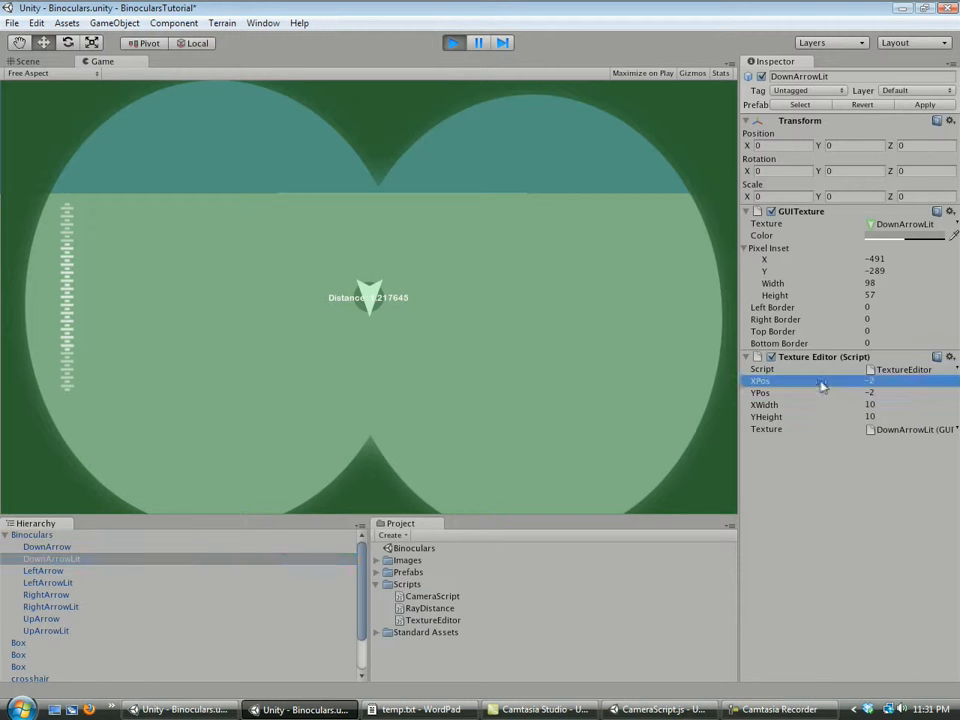
pyautogui.moveTo(787, 385); pyautogui.dragTo(817, 416)
pyautogui.click(788, 395)
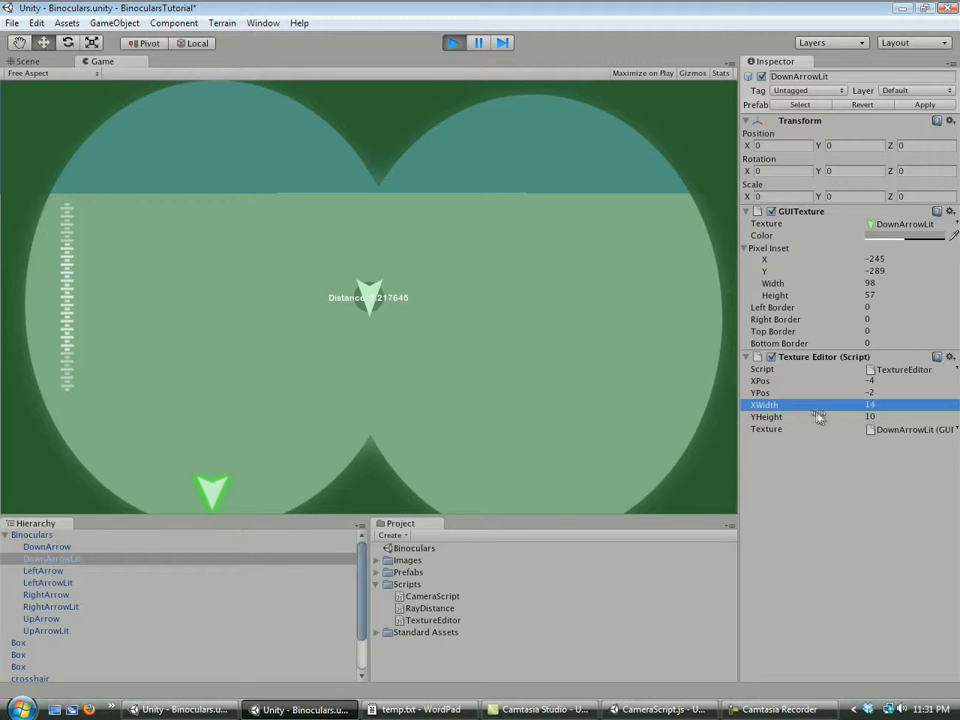
pyautogui.moveTo(806, 416)
pyautogui.mouseDown()
pyautogui.moveTo(828, 416)
pyautogui.moveTo(806, 416)
pyautogui.mouseUp()
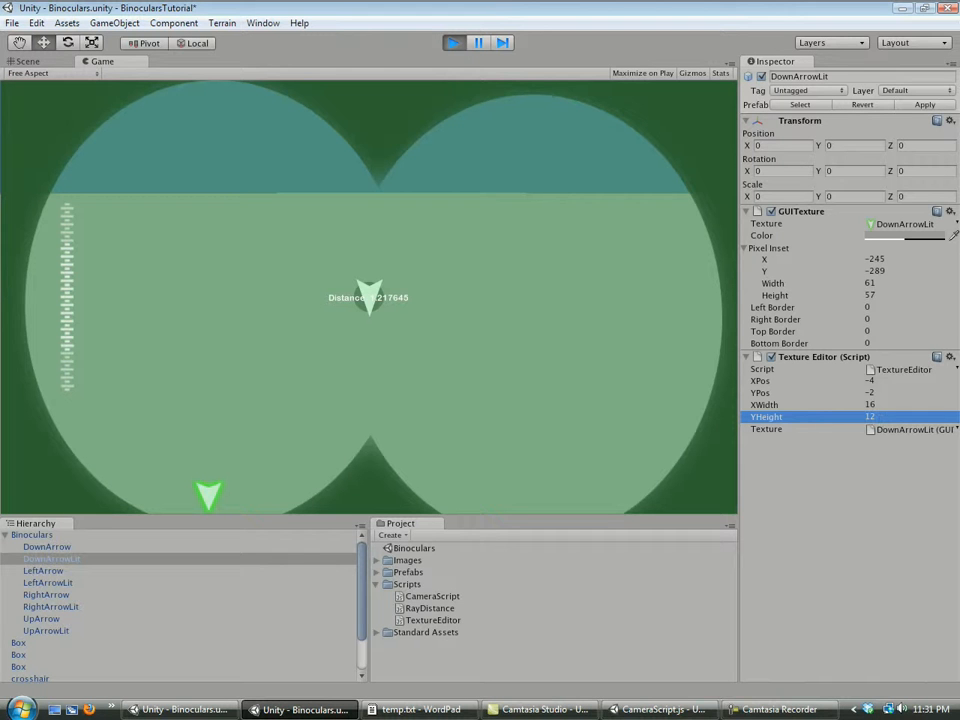
# Stop the game and assign DownArrow itself as the Texture in DownArrow's Texture Editor script.
pyautogui.click(62, 550)
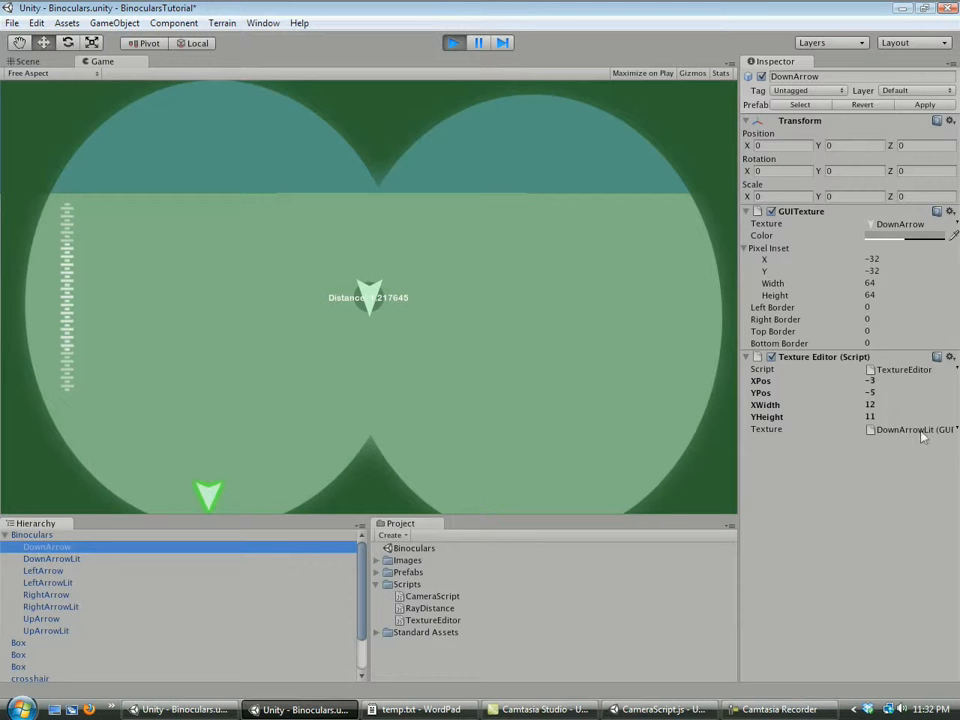
pyautogui.click(645, 503)
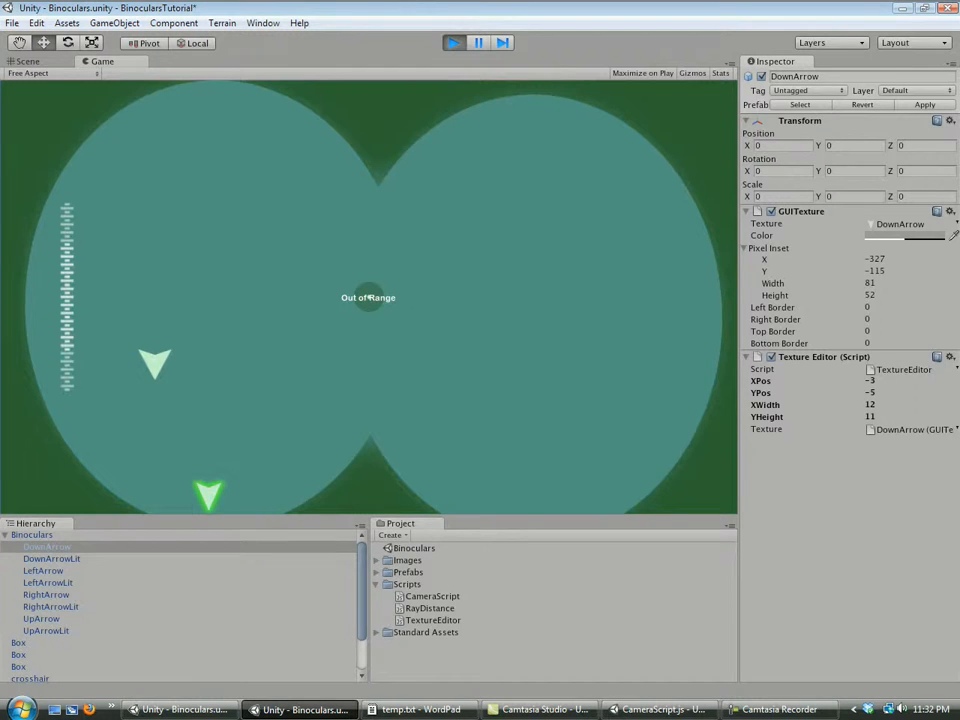
pyautogui.hotkey('ctrl', 'p')
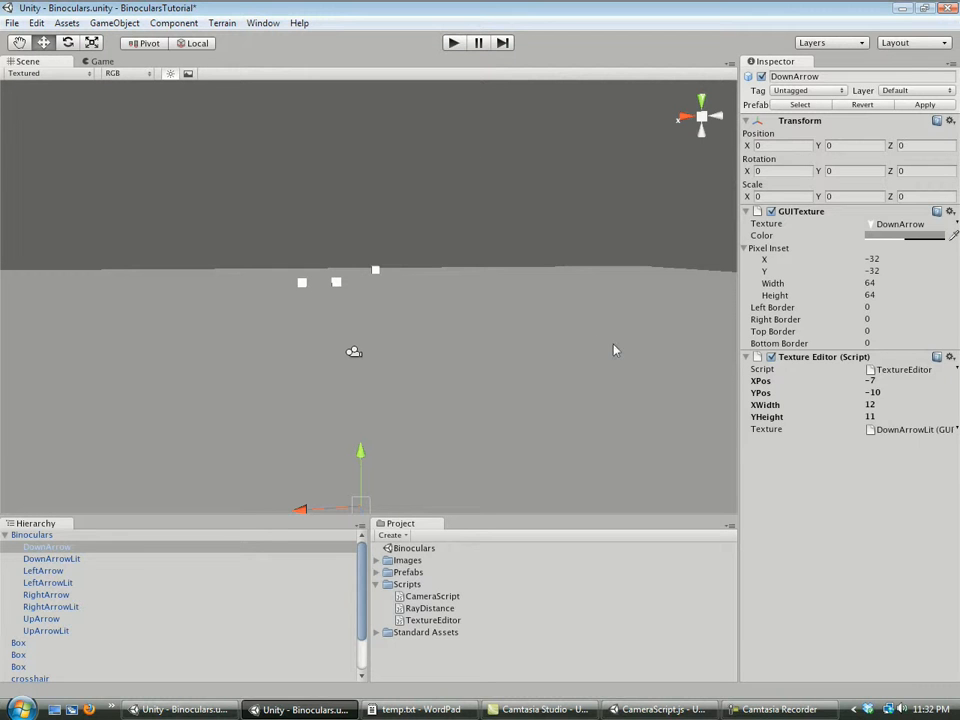
pyautogui.moveTo(45, 546); pyautogui.dragTo(928, 436)
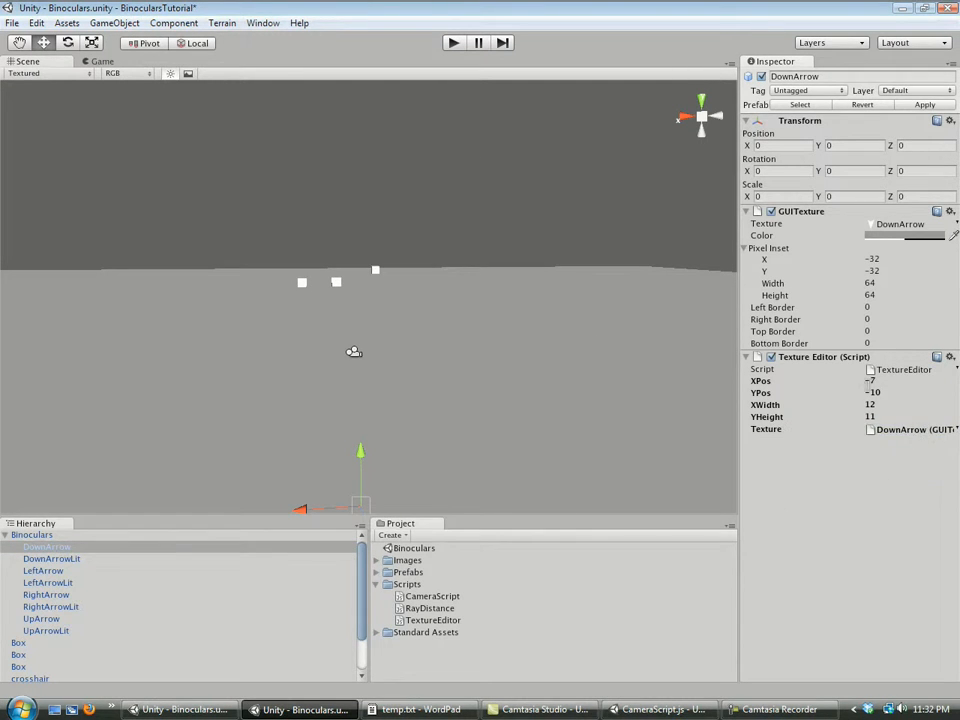
# Play the scene, try DownArrowLit with XPos -3 and XWidth 20, and stop the game.
pyautogui.click(64, 559)
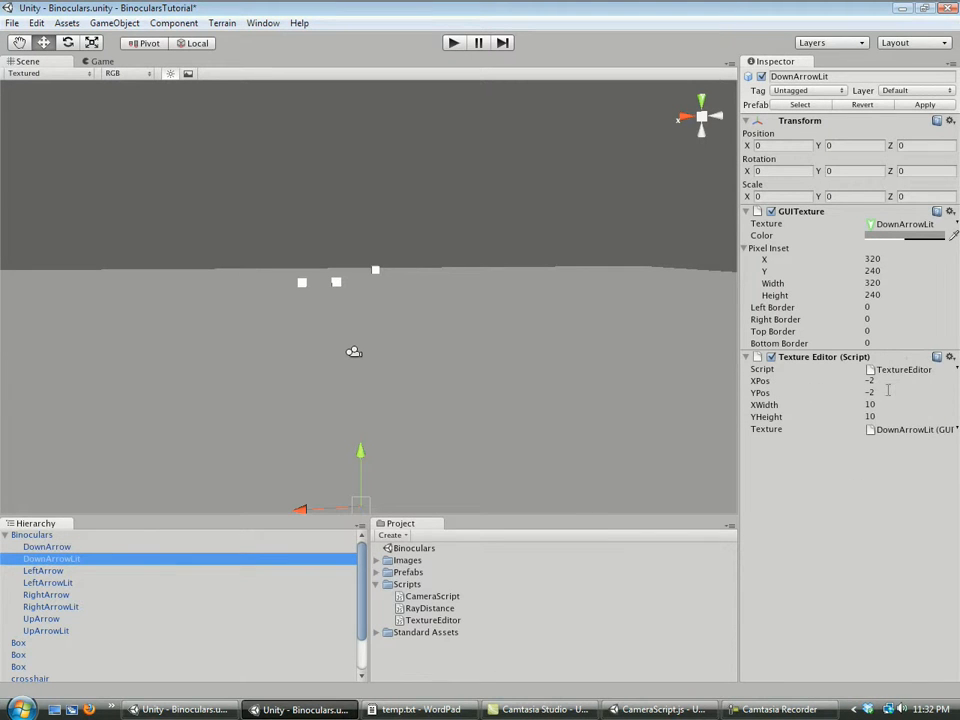
pyautogui.click(453, 42)
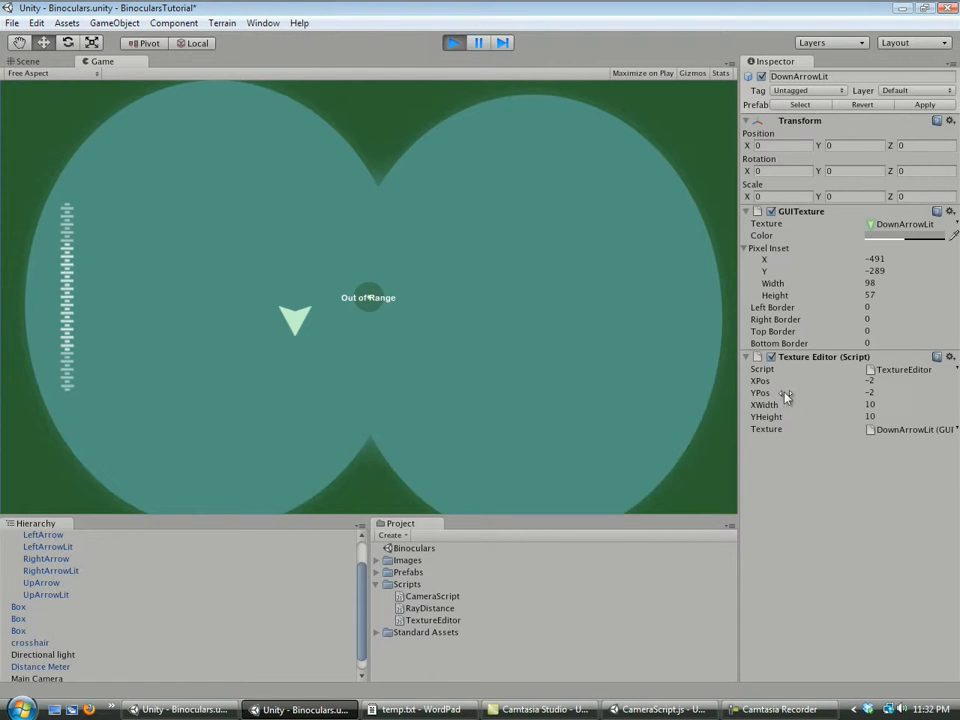
pyautogui.click(784, 384)
pyautogui.moveTo(738, 385); pyautogui.dragTo(866, 407)
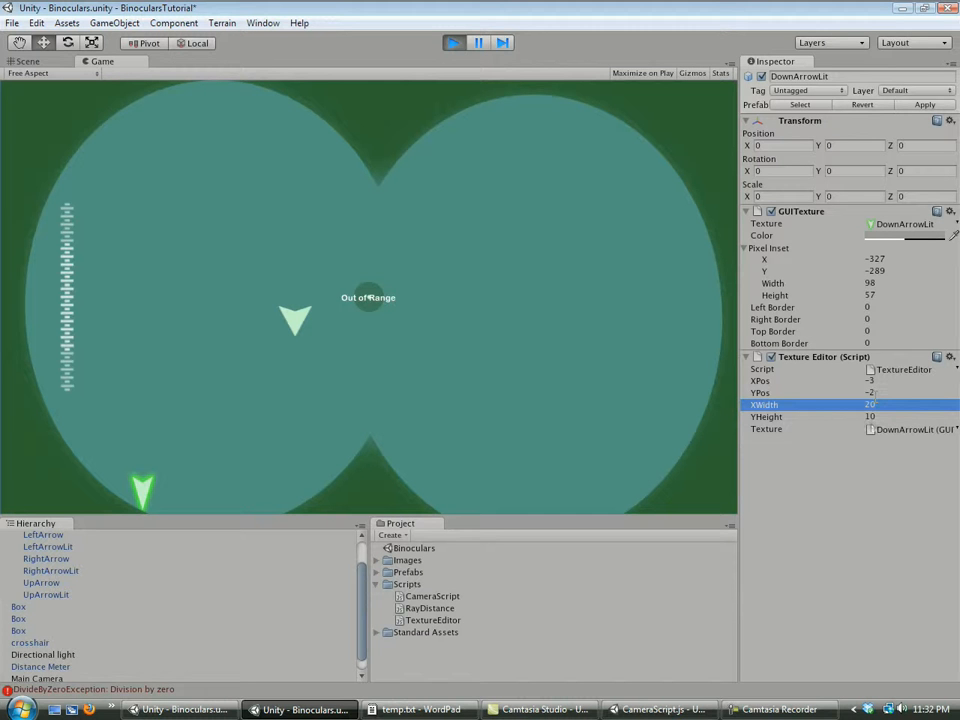
pyautogui.click(453, 43)
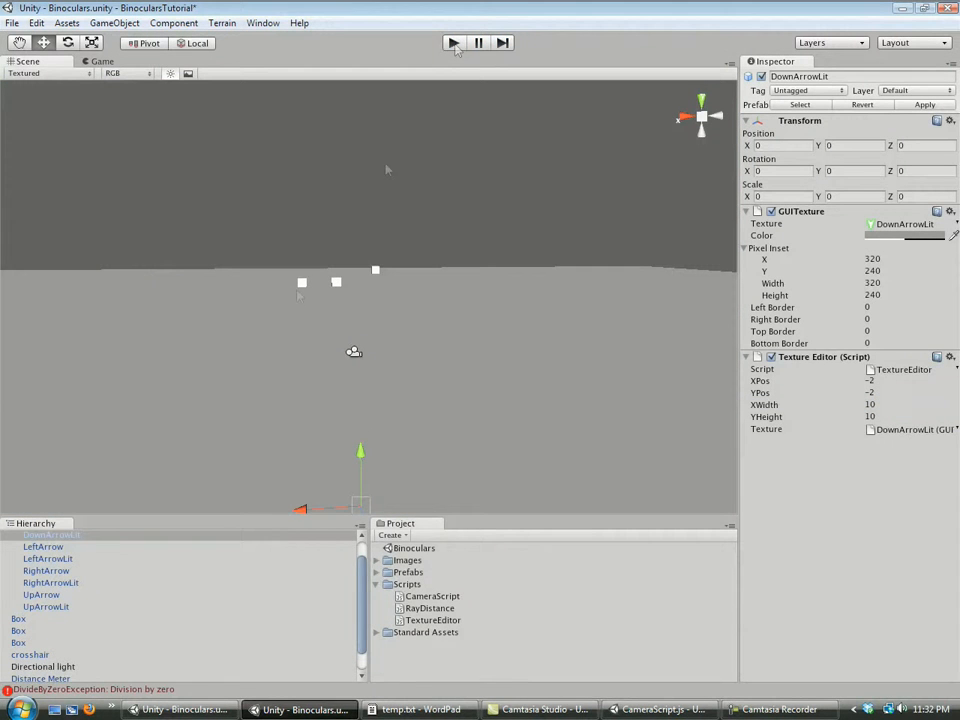
# Set DownArrowLit's Texture Editor XPos to -3 and XWidth to 20 in edit mode.
pyautogui.click(873, 381)
pyautogui.write('-')
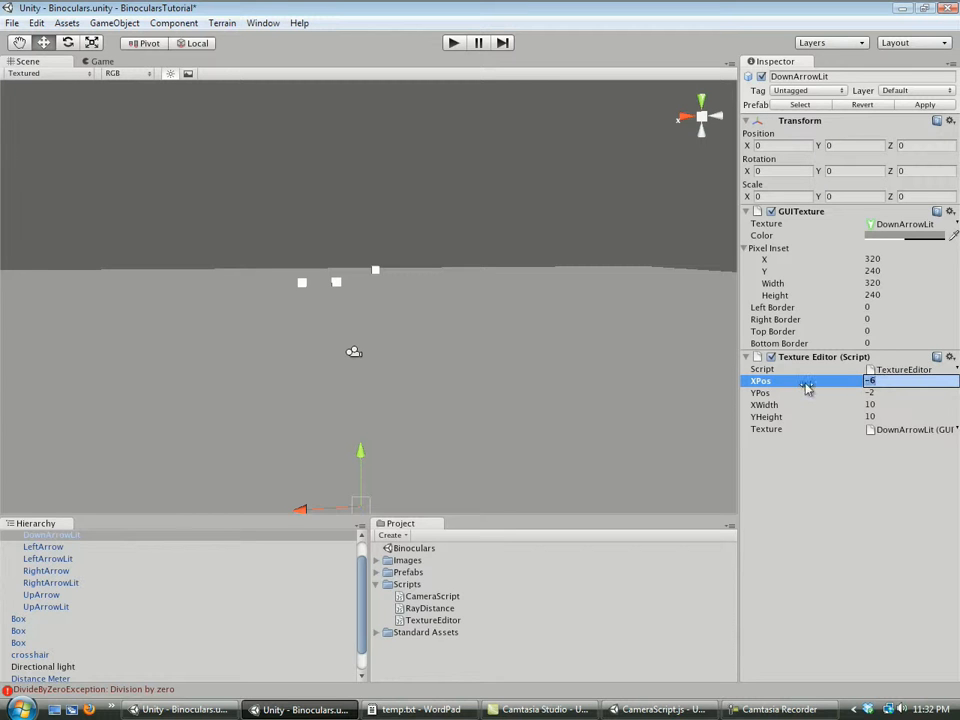
pyautogui.press('Tab')
pyautogui.press('Tab')
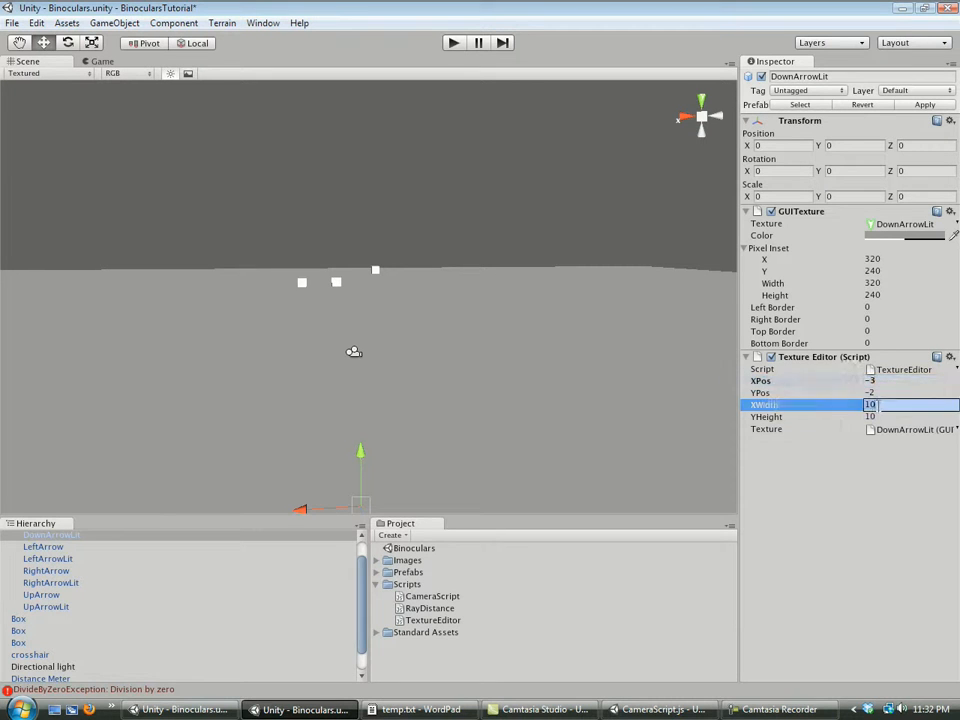
pyautogui.write('20')
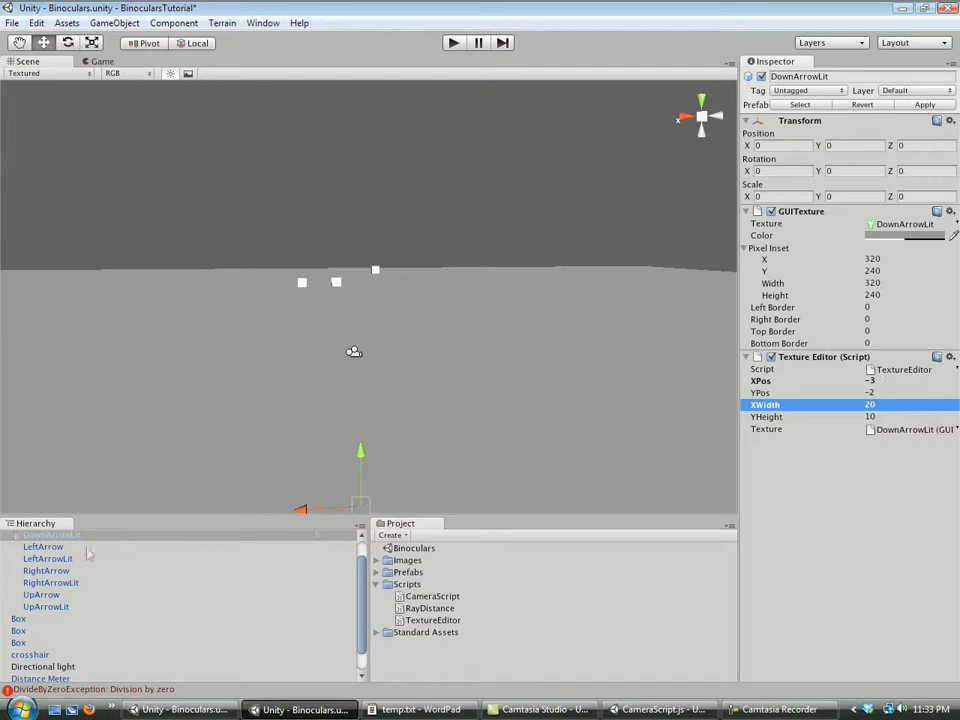
# Set DownArrow's Texture Editor XPos to -3, YPos to -2, XWidth to 20 and YHeight to 10.
pyautogui.scroll(1, 120, 565)
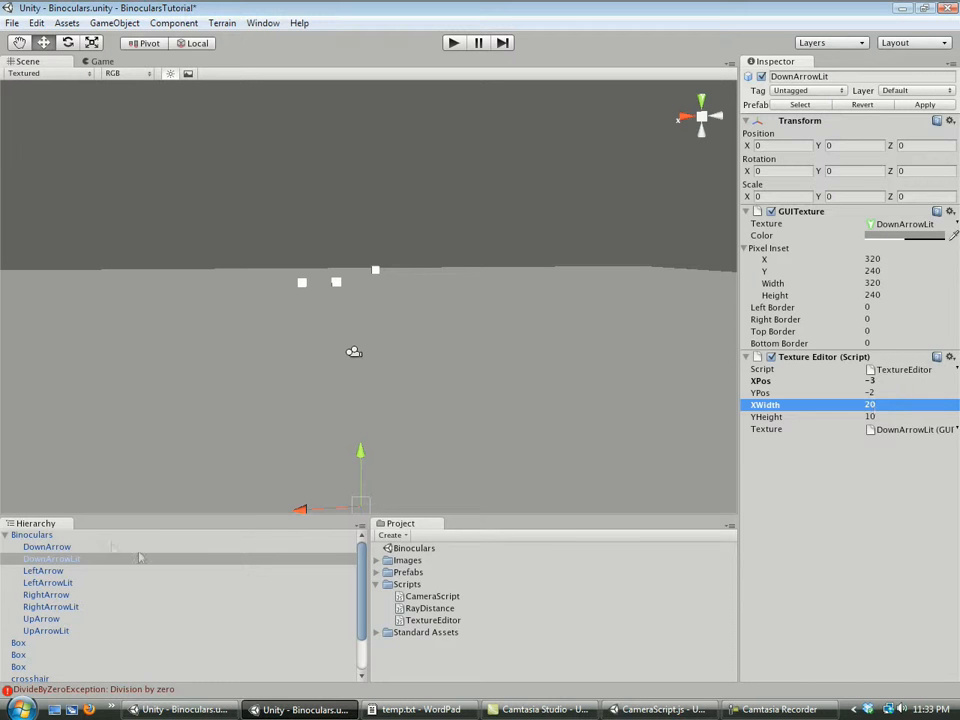
pyautogui.click(62, 547)
pyautogui.click(910, 381)
pyautogui.write('-3')
pyautogui.click(887, 393)
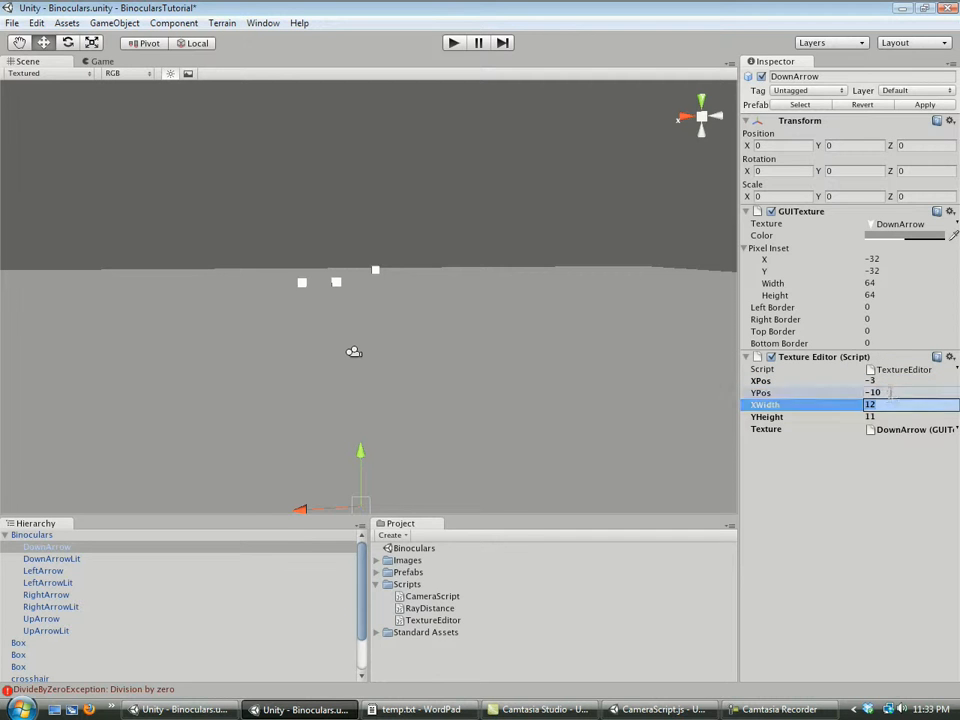
pyautogui.write('-2')
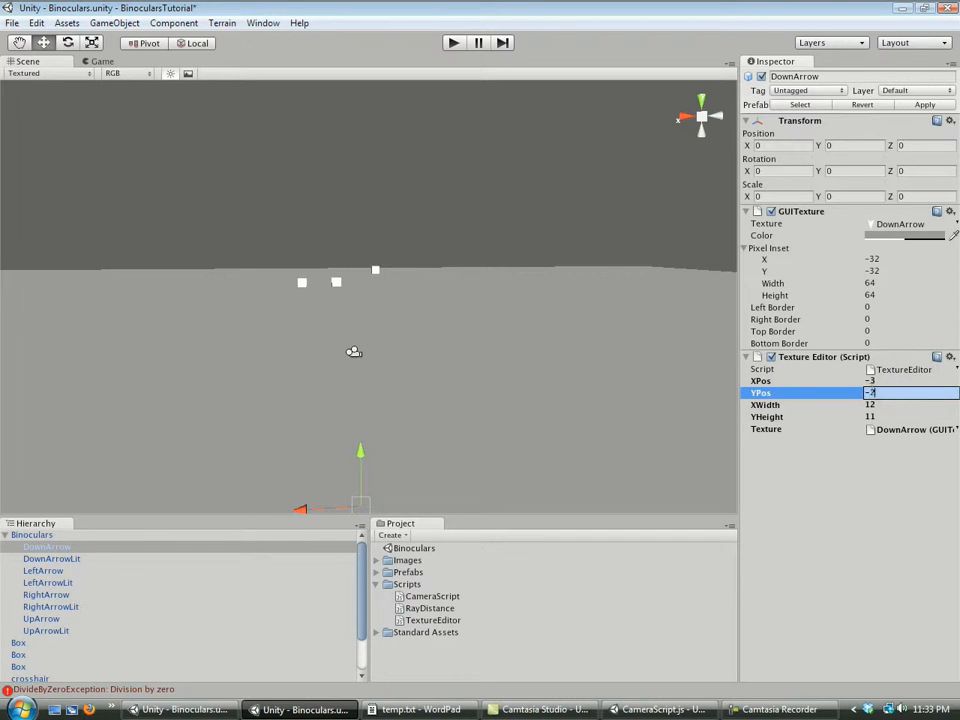
pyautogui.click(868, 404)
pyautogui.write('20')
pyautogui.click(882, 416)
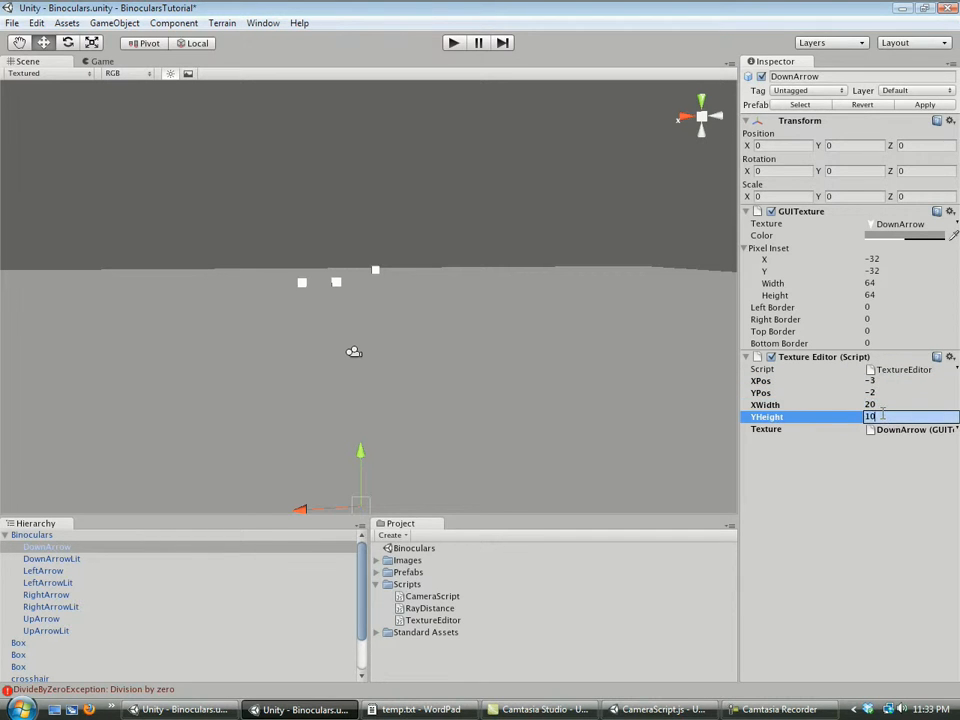
# Play the scene and set UpArrow's Texture Editor XPos and YPos both to -2.
pyautogui.click(453, 42)
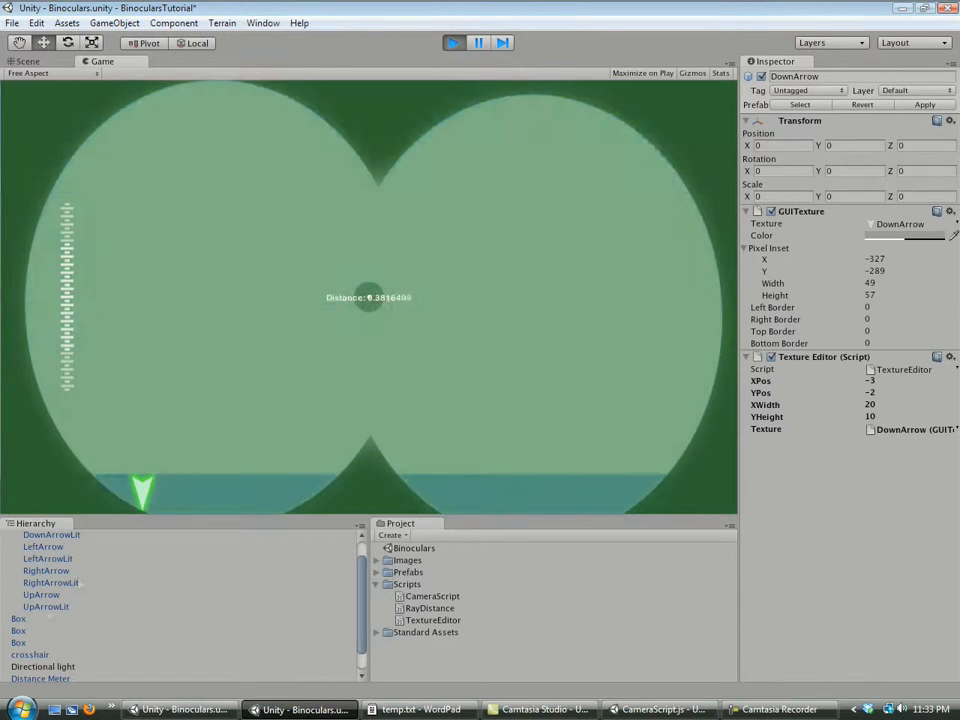
pyautogui.scroll(1, 60, 575)
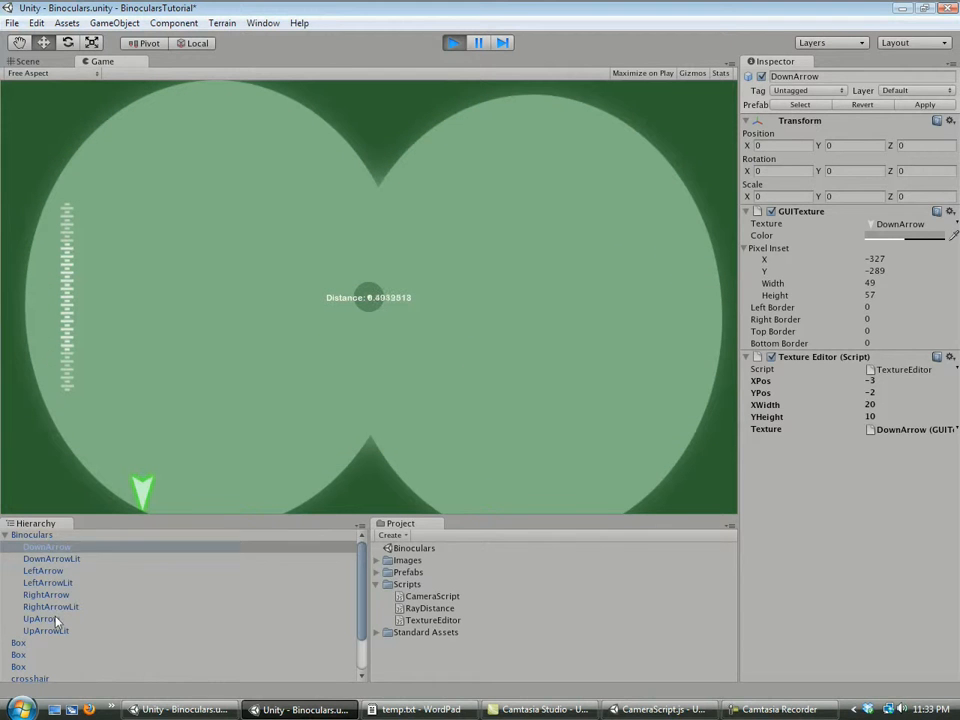
pyautogui.click(41, 618)
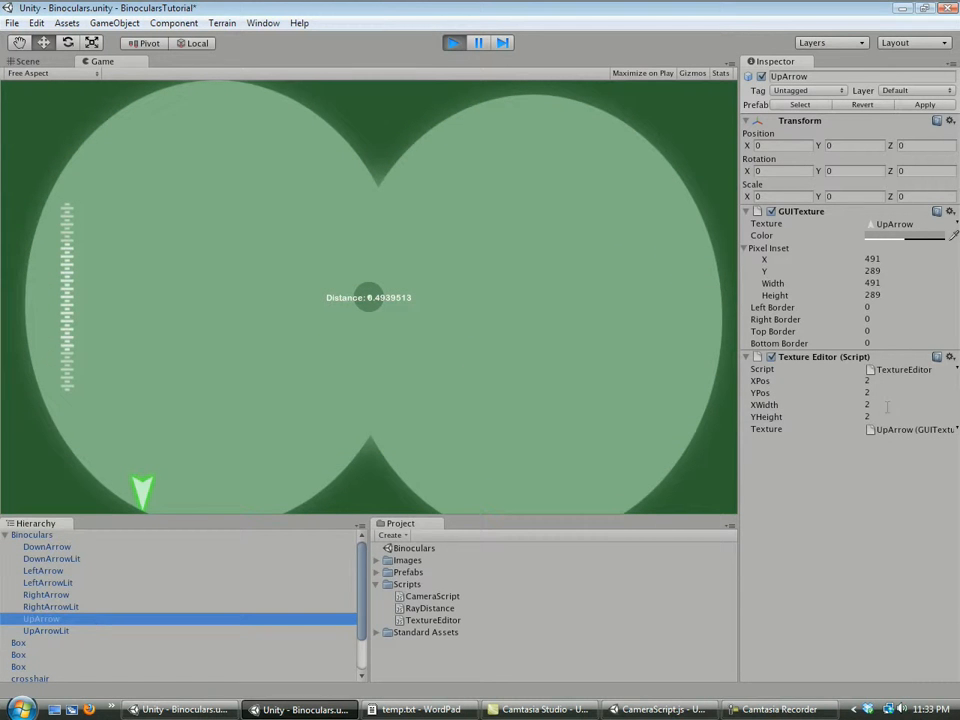
pyautogui.click(884, 381)
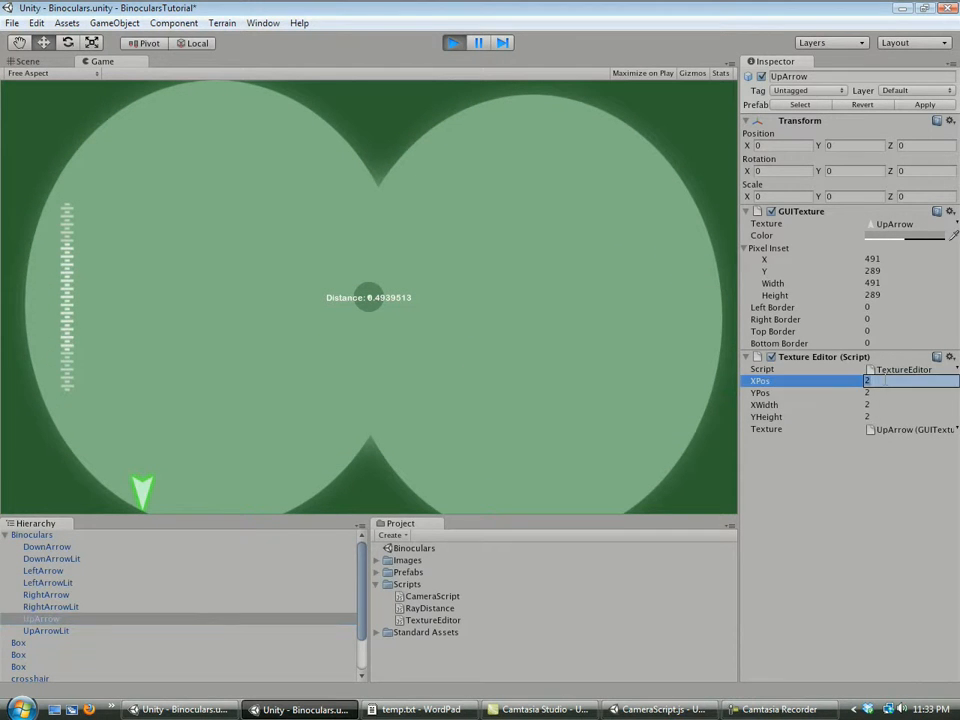
pyautogui.write('-2')
pyautogui.click(885, 392)
pyautogui.write('-2')
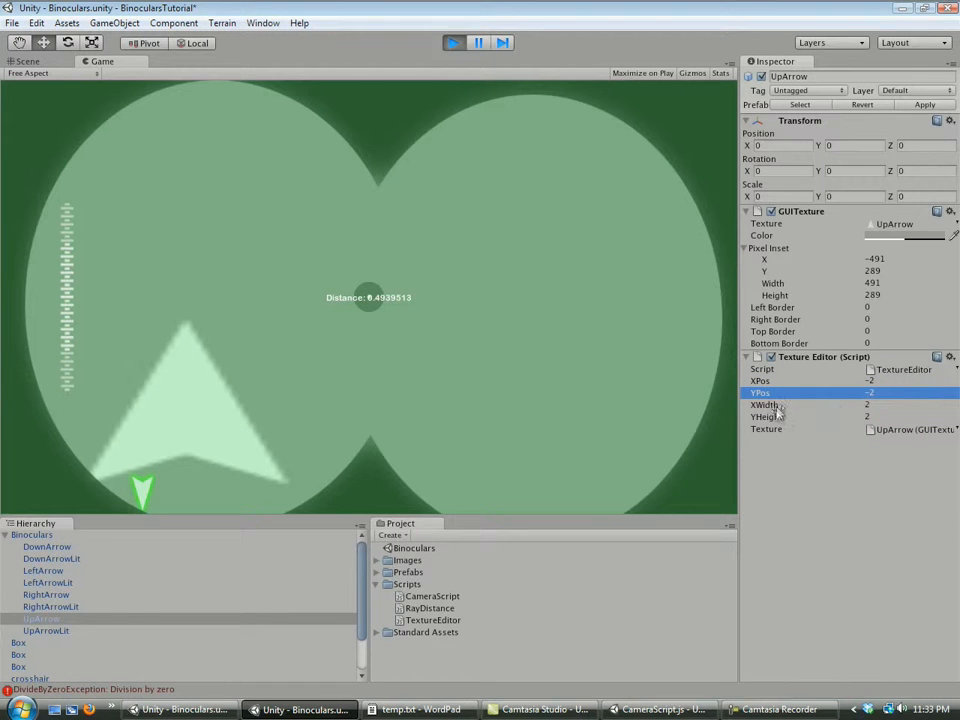
# Size UpArrow in the running scene with XWidth 20 and YHeight 10.
pyautogui.moveTo(779, 405); pyautogui.dragTo(838, 408)
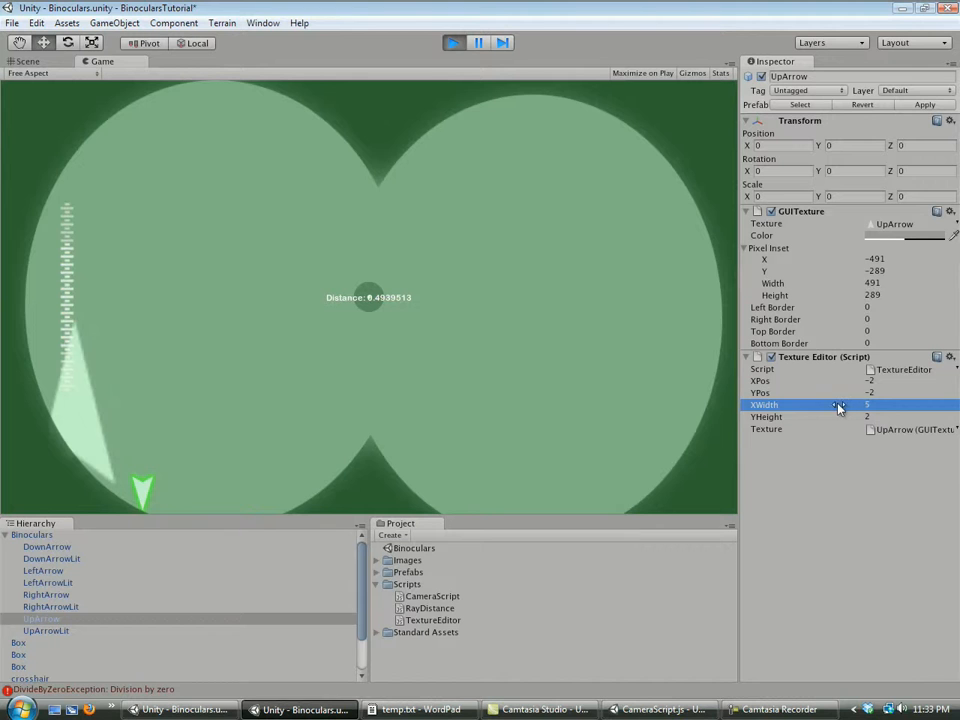
pyautogui.click(885, 405)
pyautogui.write('20')
pyautogui.click(885, 417)
pyautogui.write('10')
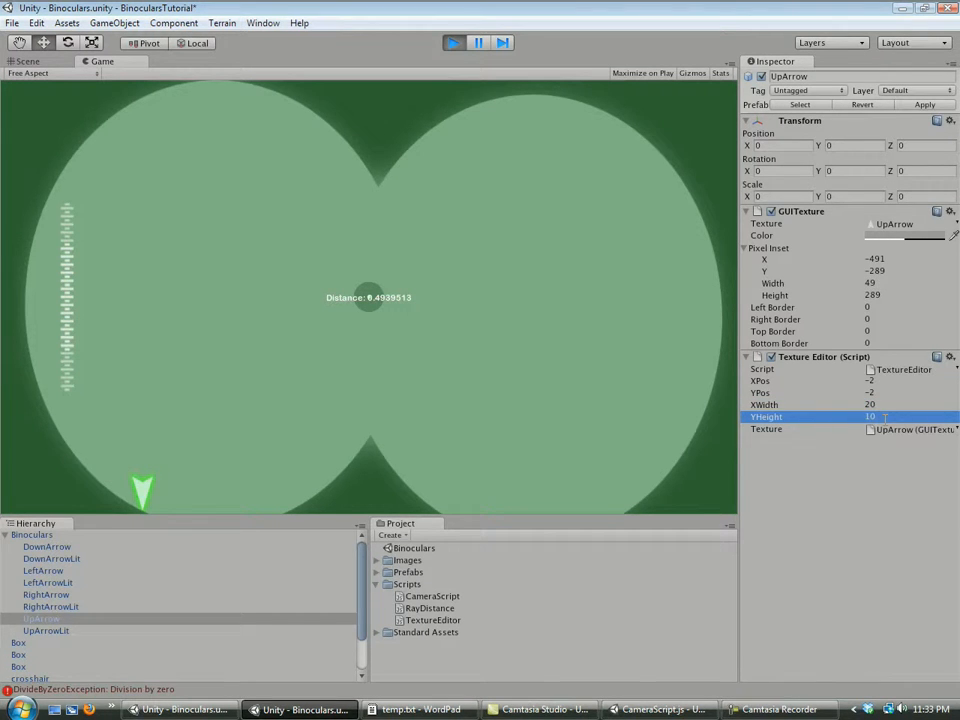
# Reposition UpArrow directly above the down arrow in the running scene with XPos -3 and YPos 3.
pyautogui.click(831, 382)
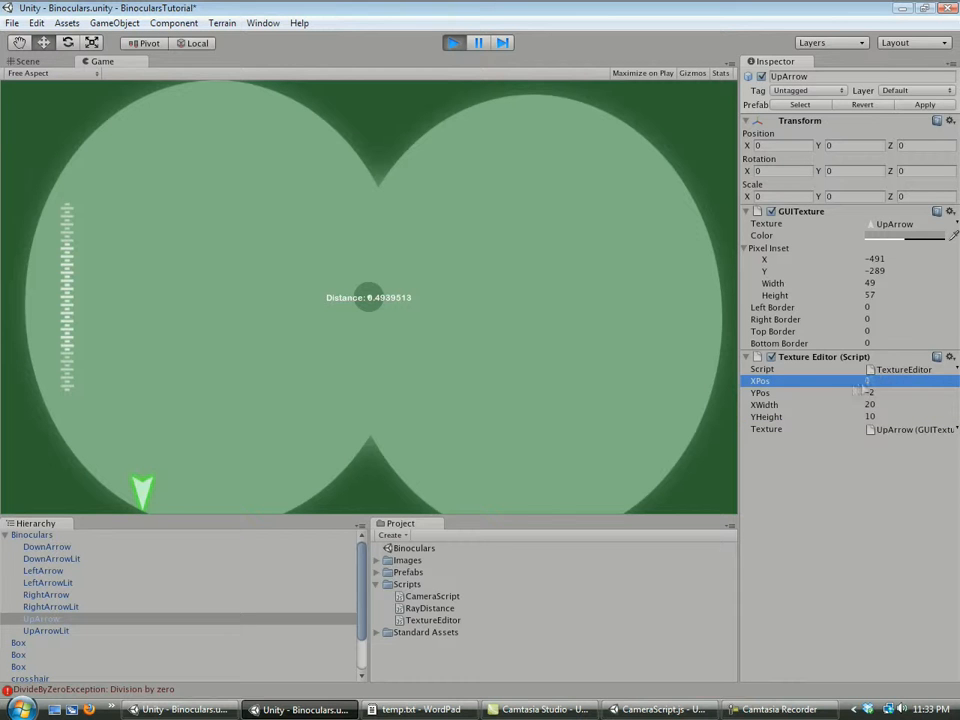
pyautogui.moveTo(842, 388); pyautogui.dragTo(709, 392)
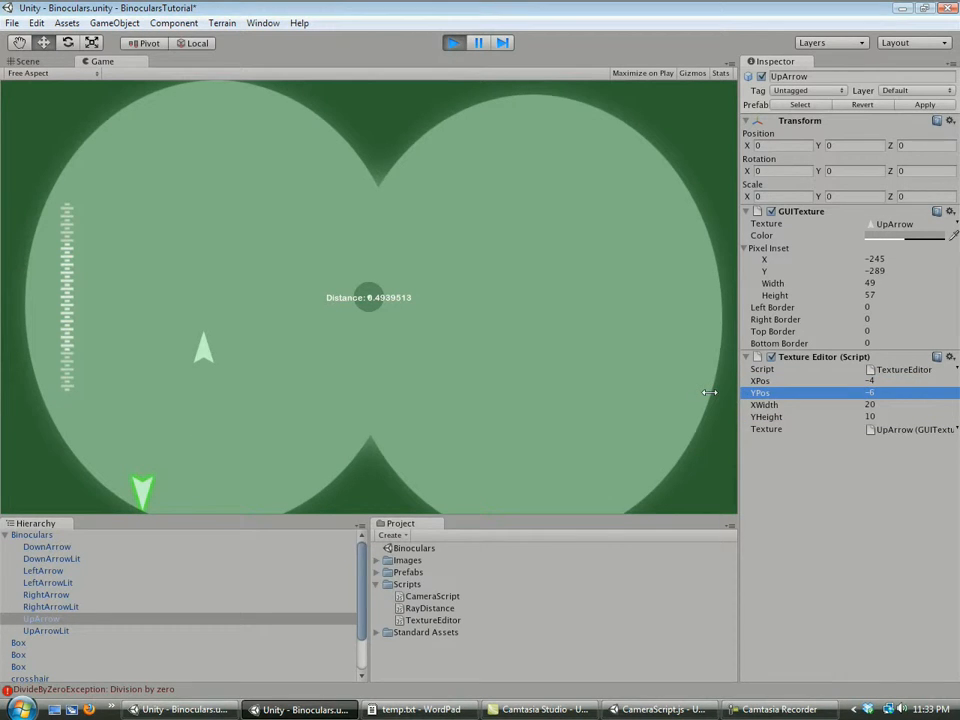
pyautogui.moveTo(708, 392); pyautogui.dragTo(892, 386)
pyautogui.moveTo(794, 385)
pyautogui.mouseDown()
pyautogui.moveTo(805, 381)
pyautogui.moveTo(793, 392)
pyautogui.mouseUp()
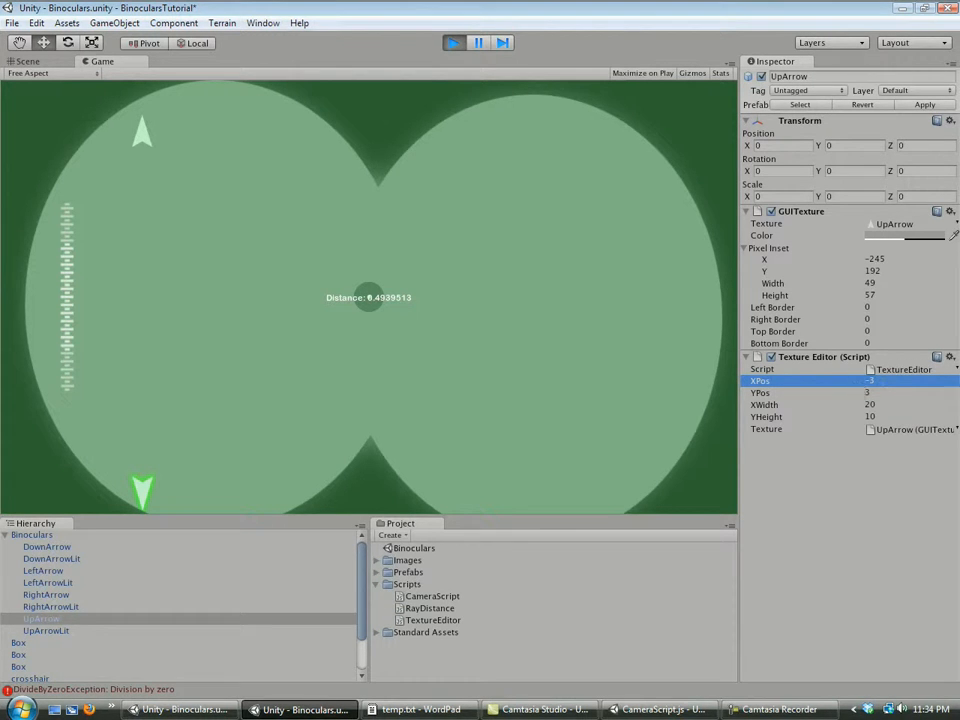
# Stop the running scene and set UpArrow's Texture Editor XPos to -3, YPos to 3, XWidth to 20 and YHeight to 10.
pyautogui.click(768, 393)
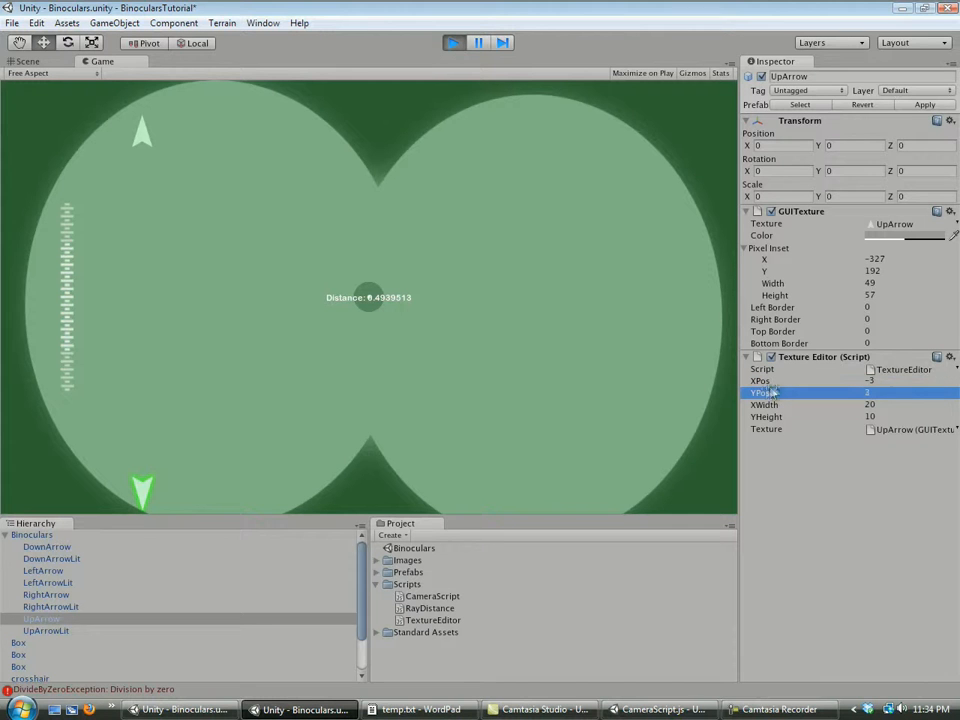
pyautogui.moveTo(778, 392)
pyautogui.mouseDown()
pyautogui.moveTo(756, 398)
pyautogui.moveTo(791, 396)
pyautogui.mouseUp()
pyautogui.click(454, 44)
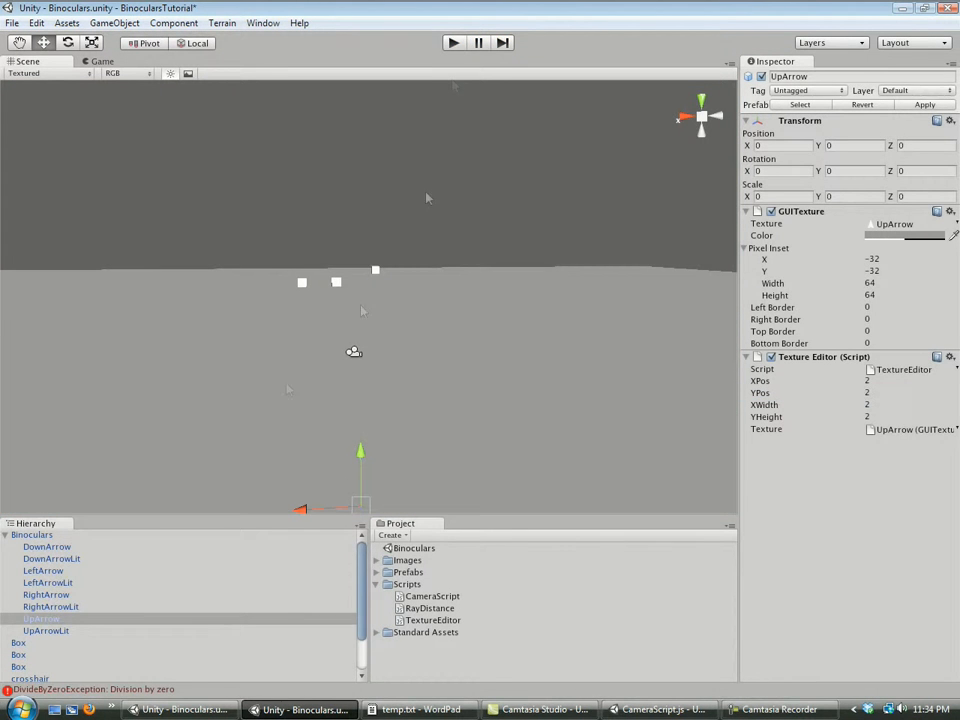
pyautogui.click(900, 381)
pyautogui.write('-3')
pyautogui.click(878, 394)
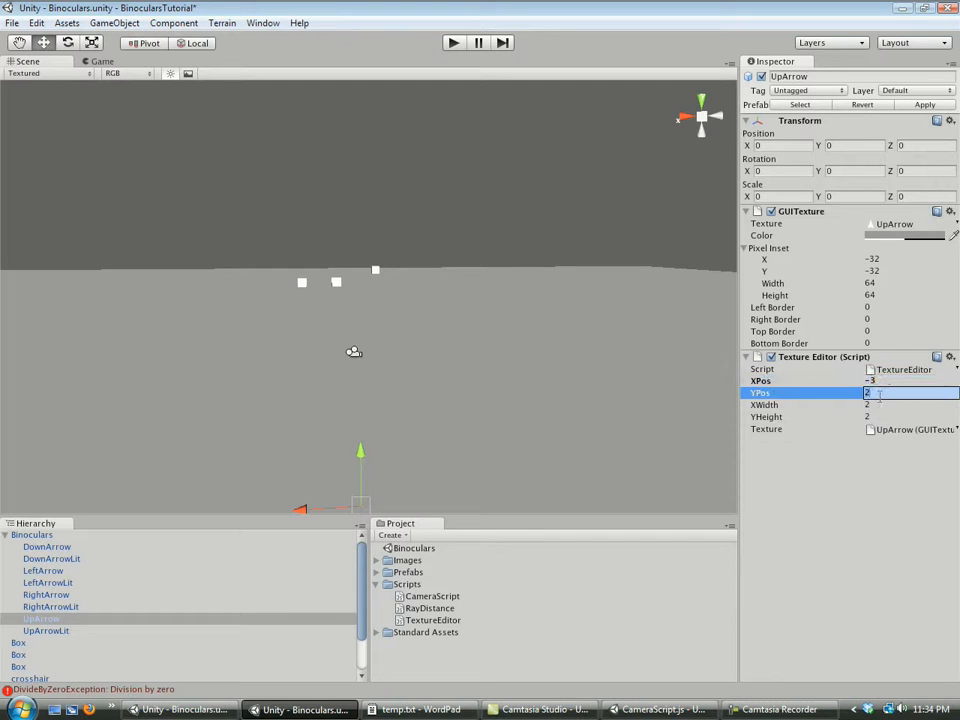
pyautogui.write('3')
pyautogui.click(877, 405)
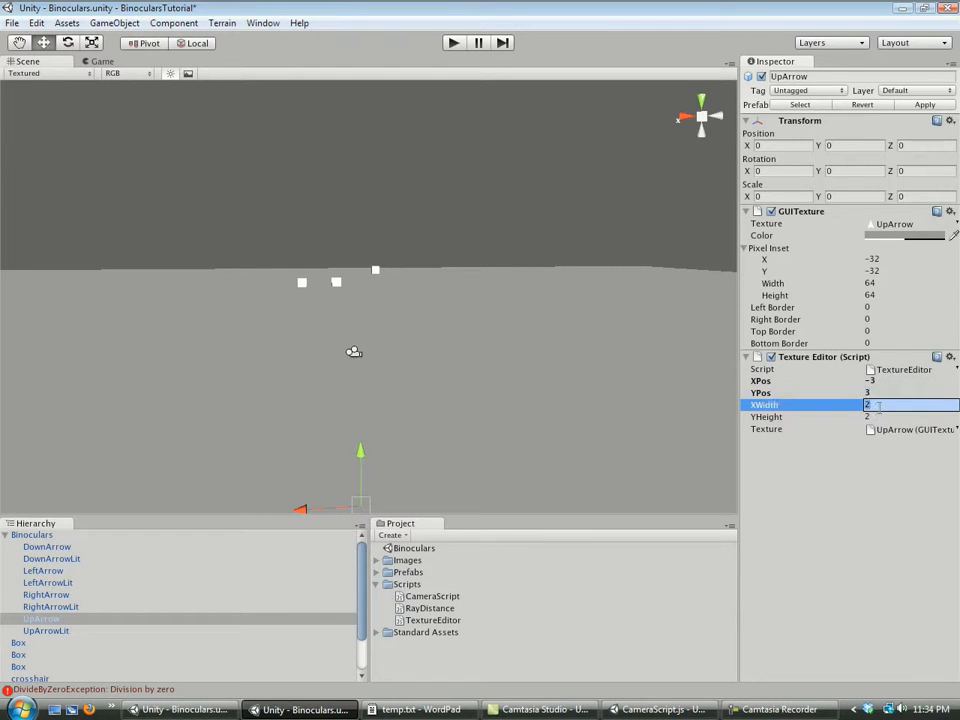
pyautogui.write('20')
pyautogui.press('Tab')
pyautogui.write('10')
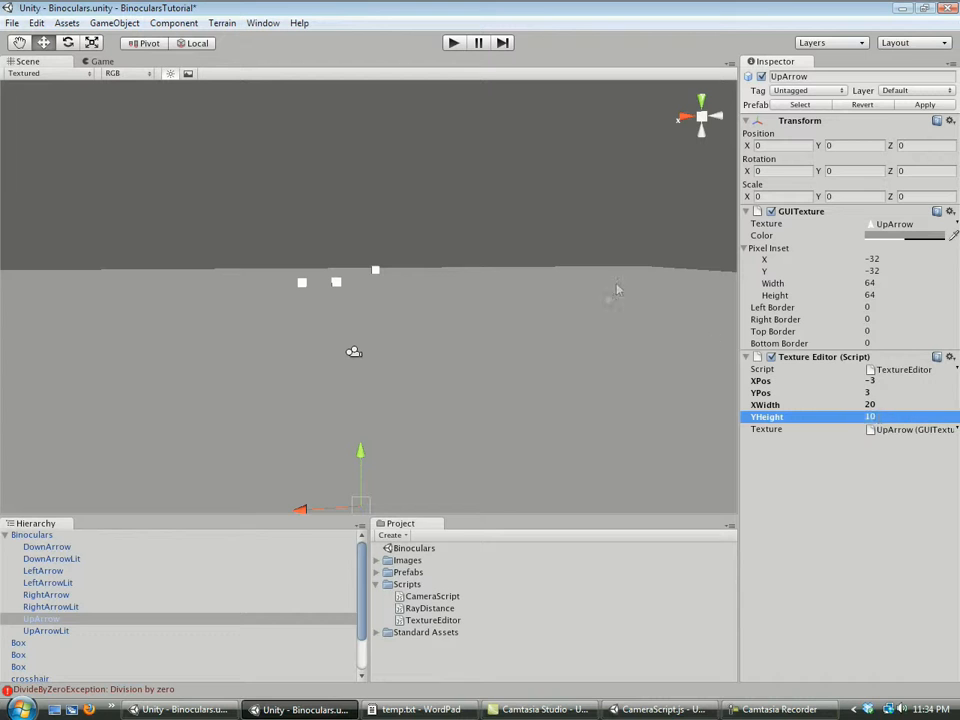
# Set UpArrowLit's XPos to -3, YPos to 3, XWidth to 20 and YHeight to 10, and test the scene briefly.
pyautogui.click(45, 631)
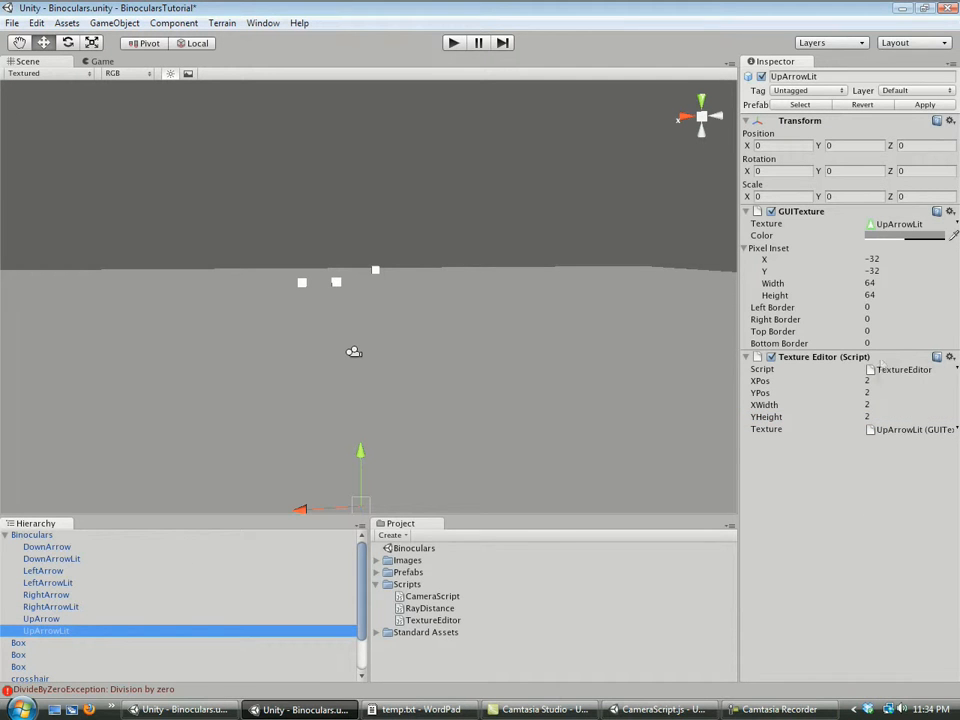
pyautogui.click(878, 382)
pyautogui.write('-3')
pyautogui.click(871, 393)
pyautogui.write('3')
pyautogui.click(874, 405)
pyautogui.write('20')
pyautogui.click(877, 417)
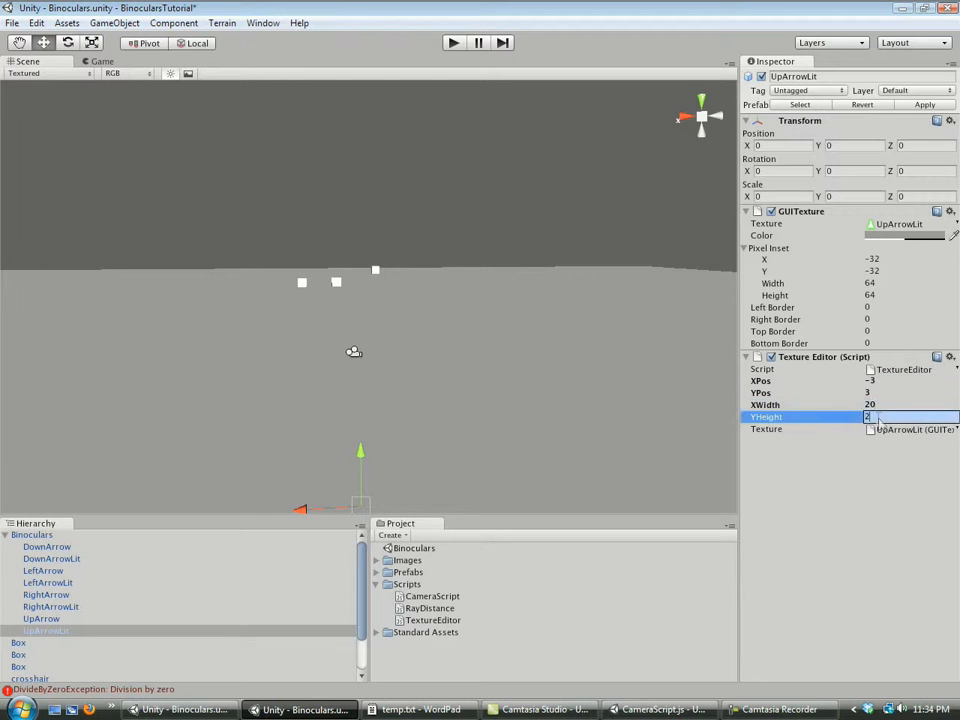
pyautogui.click(453, 42)
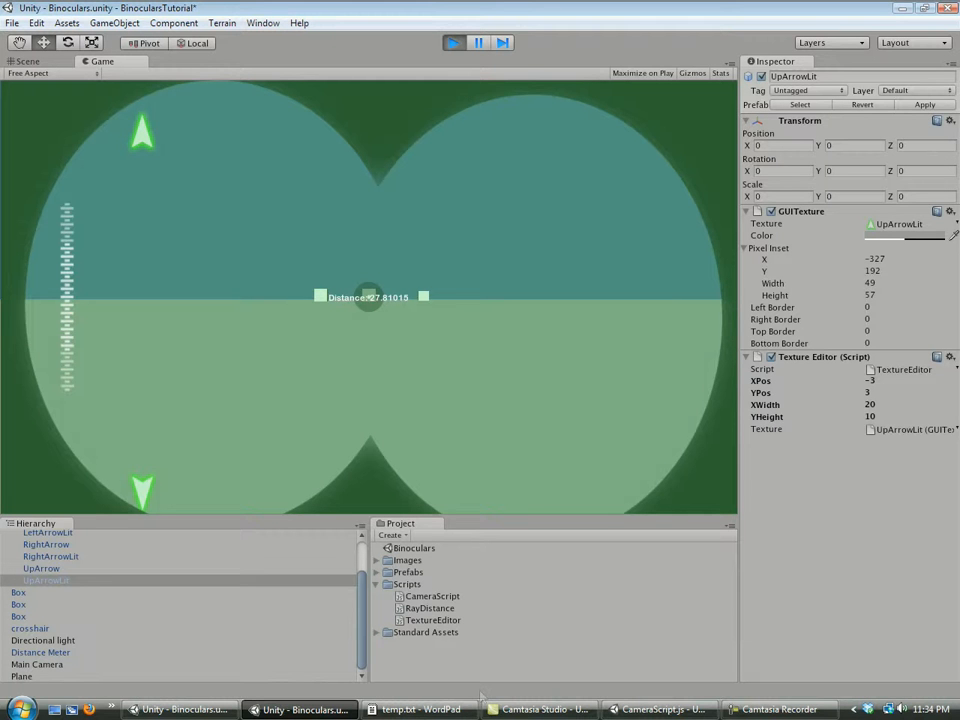
pyautogui.hotkey('ctrl', 'p')
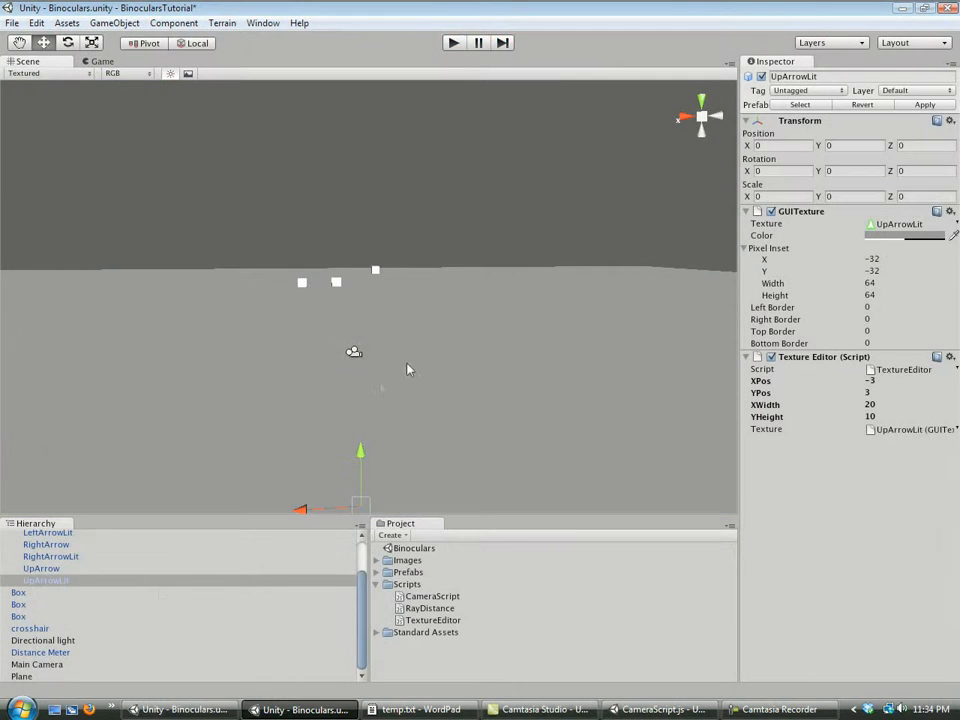
# Set RightArrow's Texture Editor XPos and YPos both to -2.
pyautogui.scroll(3, 120, 592)
pyautogui.click(68, 590)
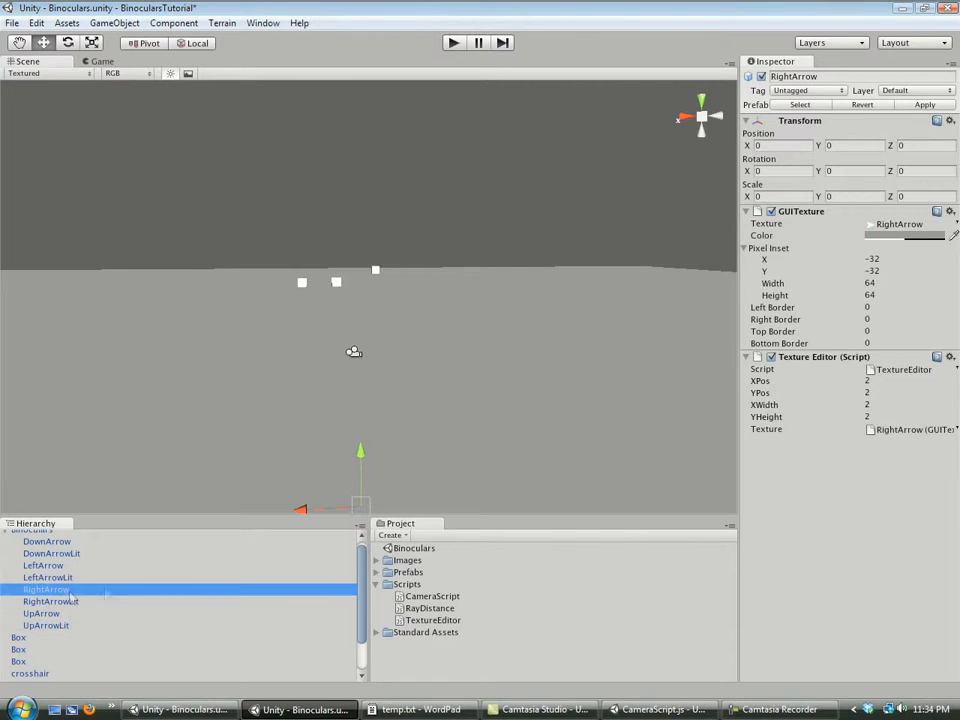
pyautogui.click(876, 381)
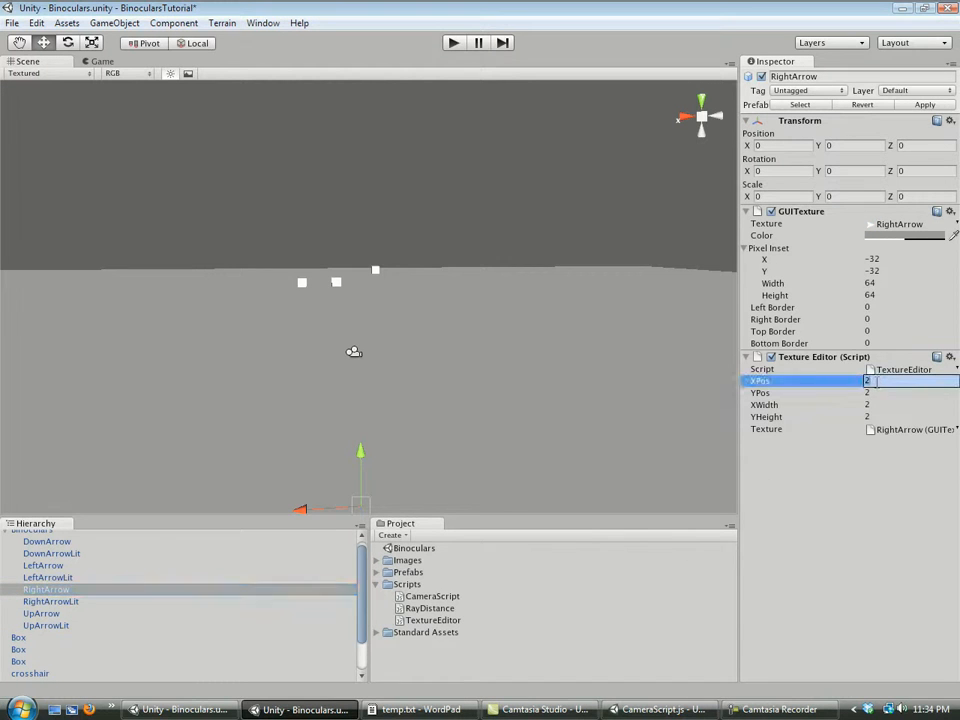
pyautogui.write('-2')
pyautogui.press('Return')
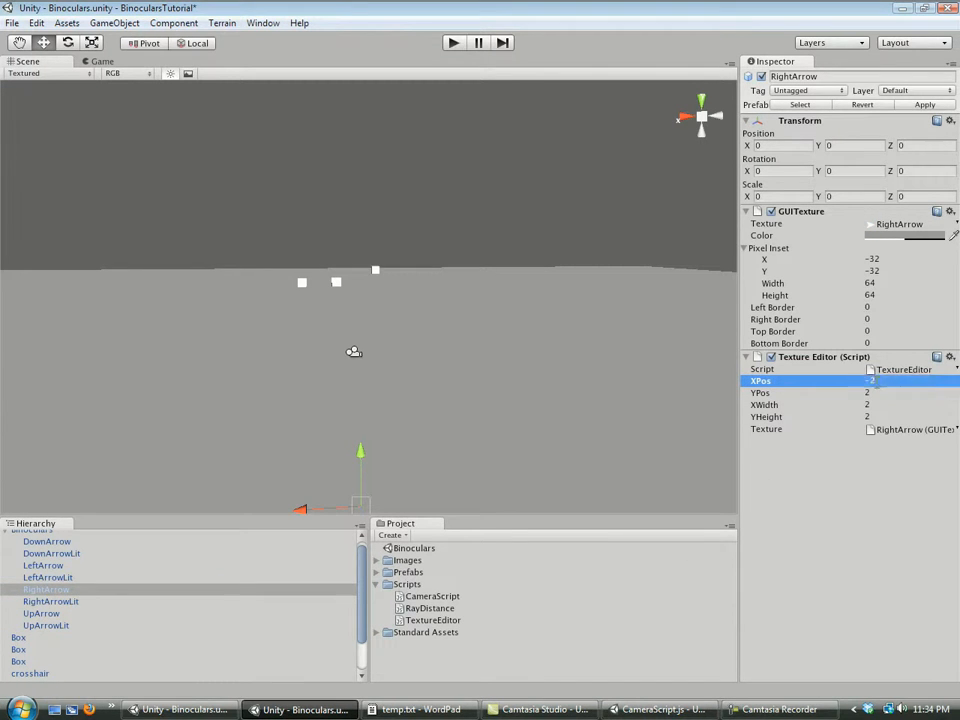
pyautogui.press('Tab')
pyautogui.write('-2')
pyautogui.press('Return')
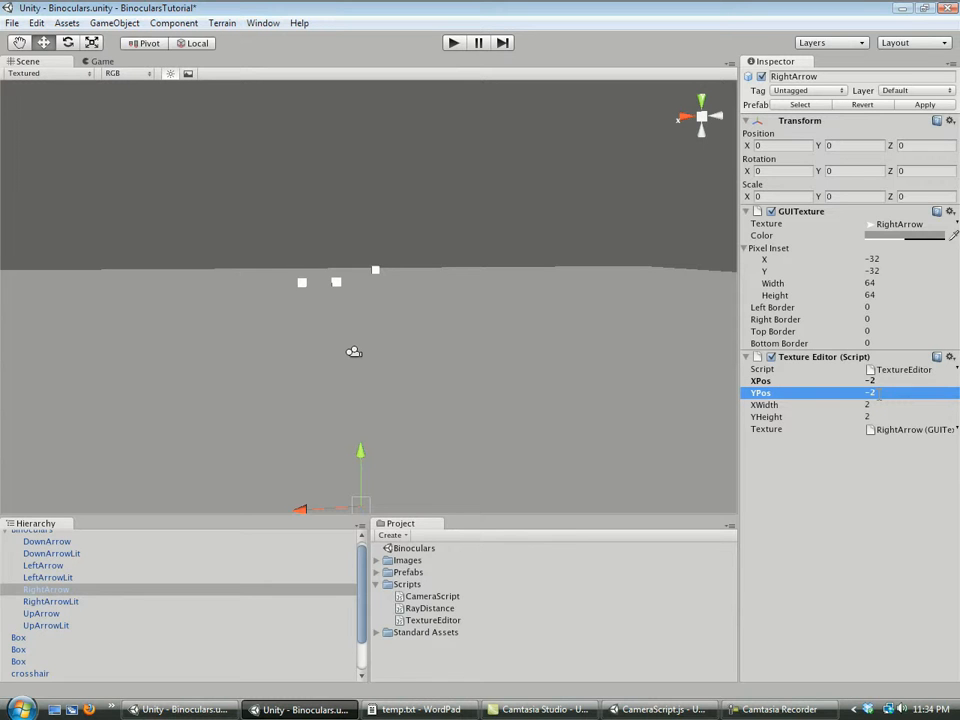
# Give RightArrowLit an XPos and YPos of -2 each in its Texture Editor.
pyautogui.click(45, 601)
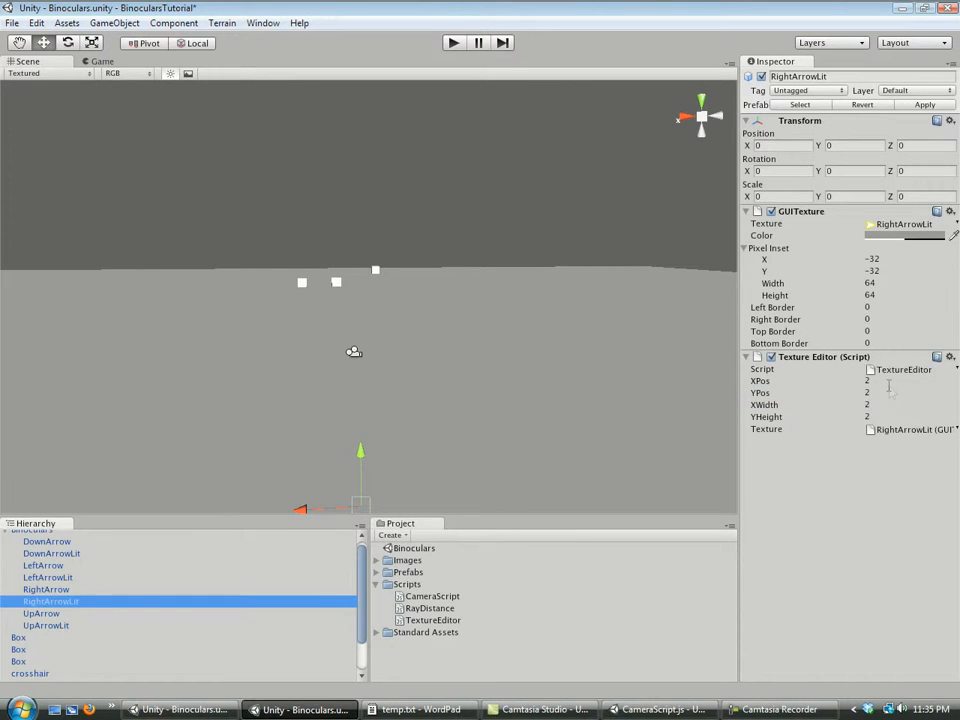
pyautogui.click(888, 381)
pyautogui.write('-2')
pyautogui.press('Tab')
pyautogui.write('-2')
pyautogui.press('Return')
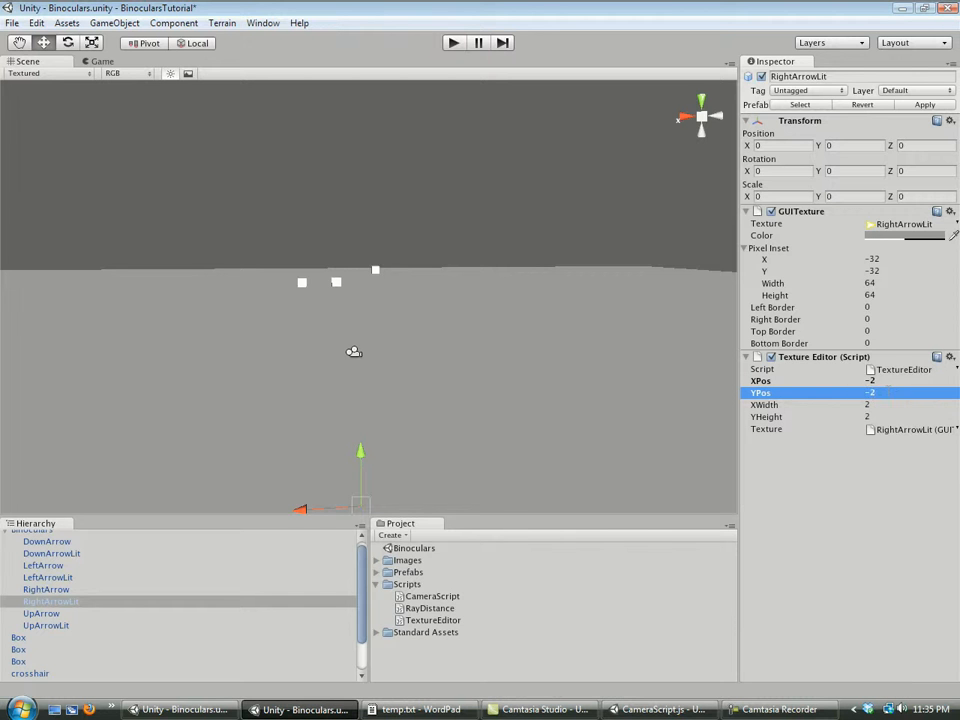
# Play the scene and try RightArrowLit with XWidth 10 and YHeight 20.
pyautogui.click(453, 42)
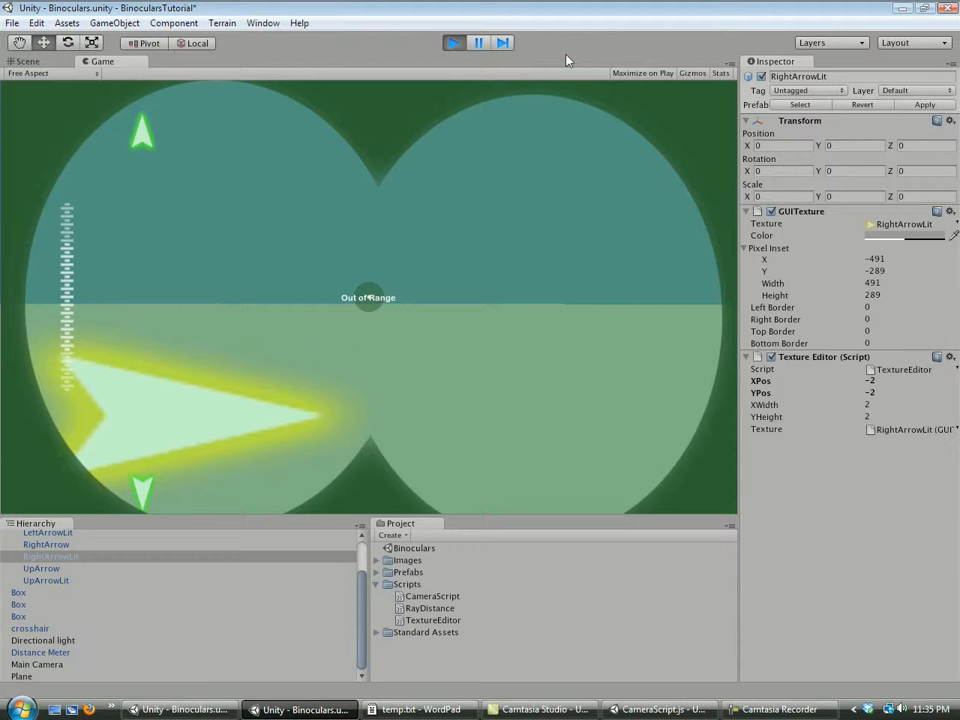
pyautogui.moveTo(795, 405); pyautogui.dragTo(786, 412)
pyautogui.click(872, 393)
pyautogui.press('Tab')
pyautogui.write('10')
pyautogui.press('Tab')
pyautogui.write('20')
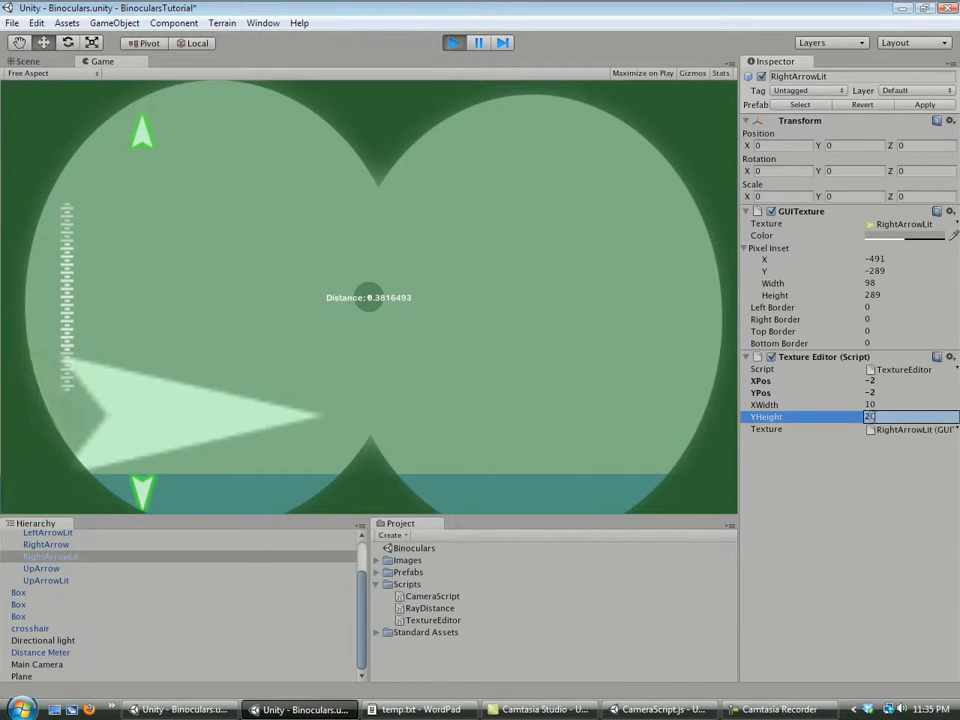
# In the running scene, move RightArrowLit to XPos -10 and YPos -6 and size it with XWidth 20 and YHeight 10.
pyautogui.moveTo(762, 393); pyautogui.dragTo(645, 400)
pyautogui.moveTo(795, 420); pyautogui.dragTo(708, 414)
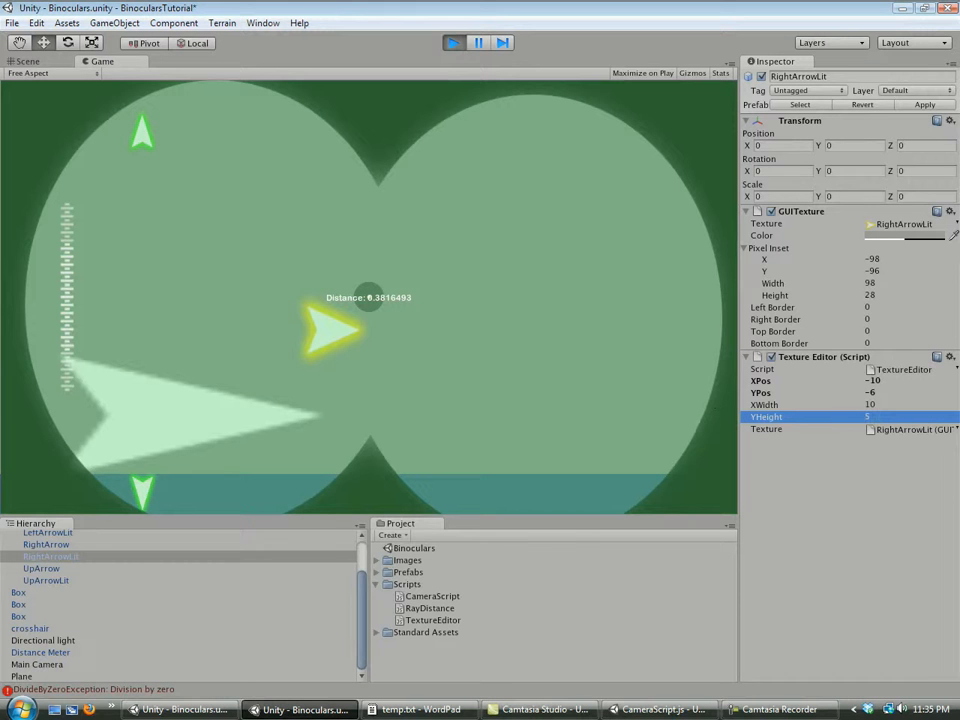
pyautogui.click(868, 416)
pyautogui.write('10')
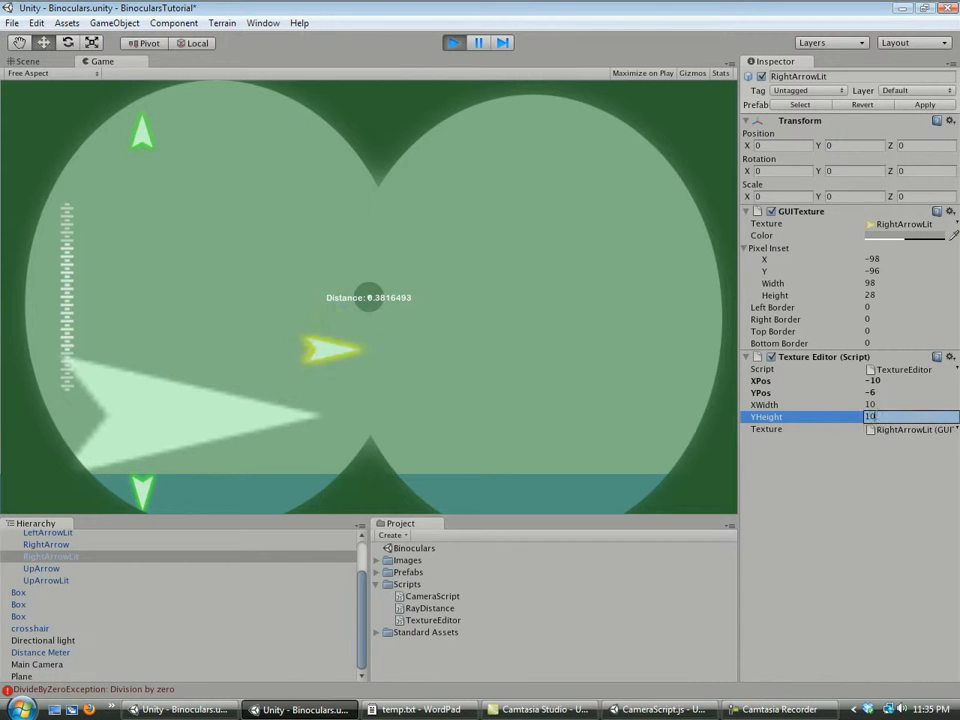
pyautogui.click(880, 404)
pyautogui.write('20')
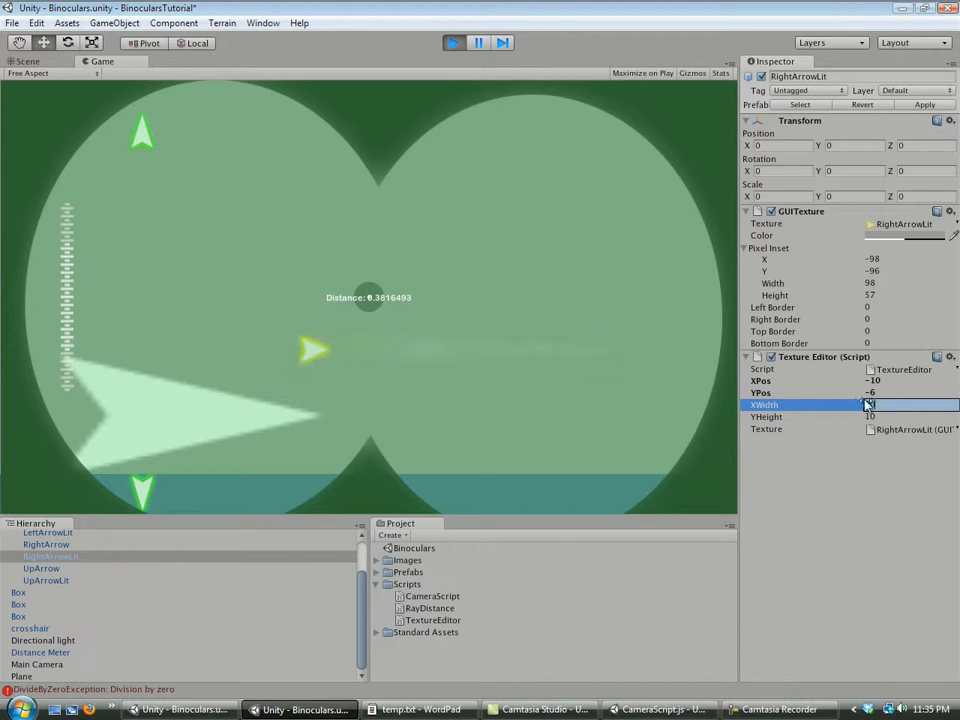
pyautogui.press('Return')
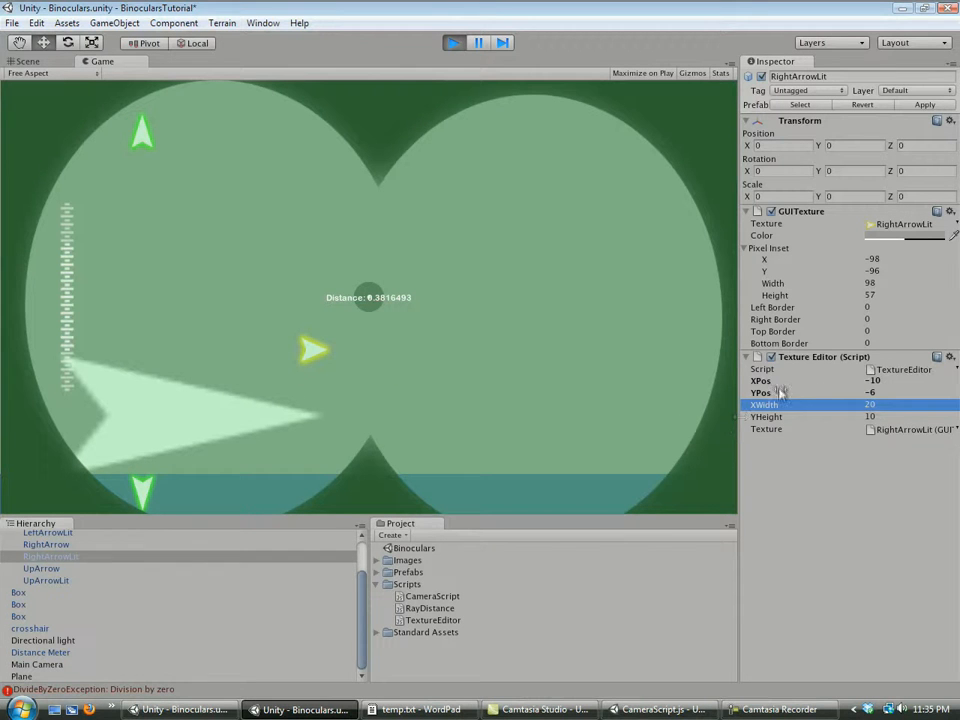
# Reposition RightArrowLit in the upper part of the second lens in the running scene, with XPos 16 and YPos 4.
pyautogui.moveTo(784, 384); pyautogui.dragTo(923, 382)
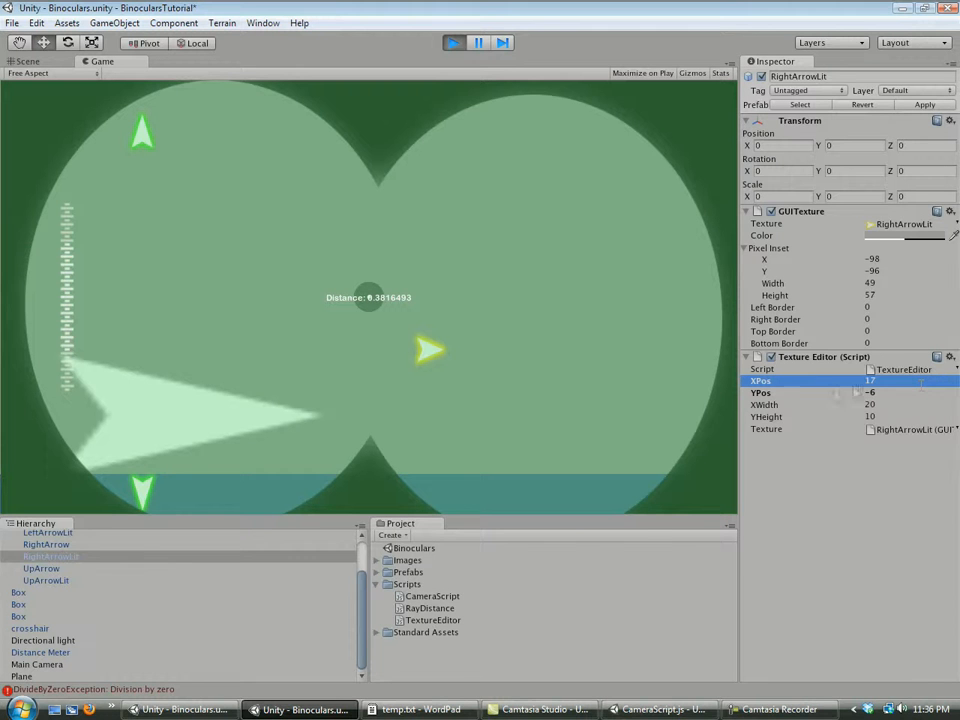
pyautogui.moveTo(833, 394); pyautogui.dragTo(888, 397)
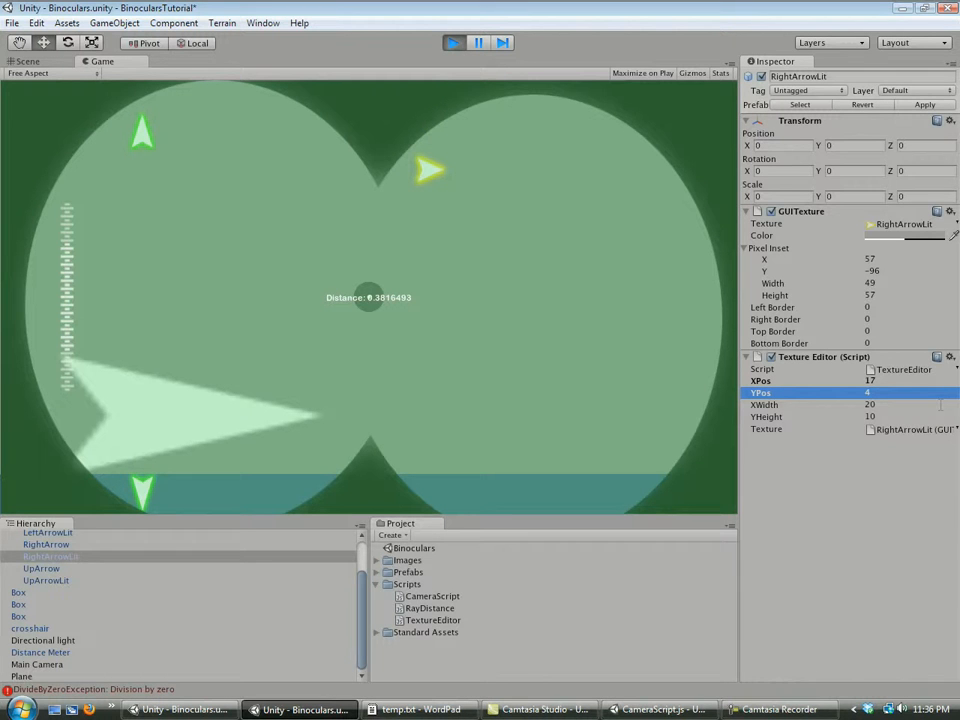
pyautogui.moveTo(862, 387); pyautogui.dragTo(845, 388)
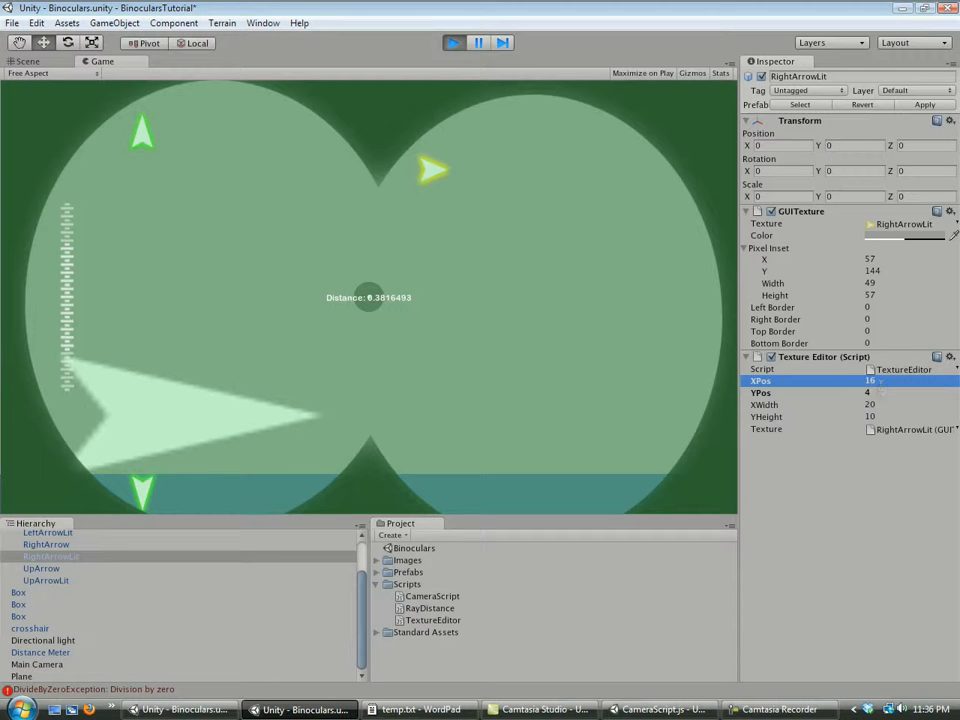
# Stop the running scene and set RightArrow's Texture Editor XPos to 16, YPos to 4, XWidth to 20 and YHeight to 10.
pyautogui.click(454, 43)
pyautogui.click(68, 546)
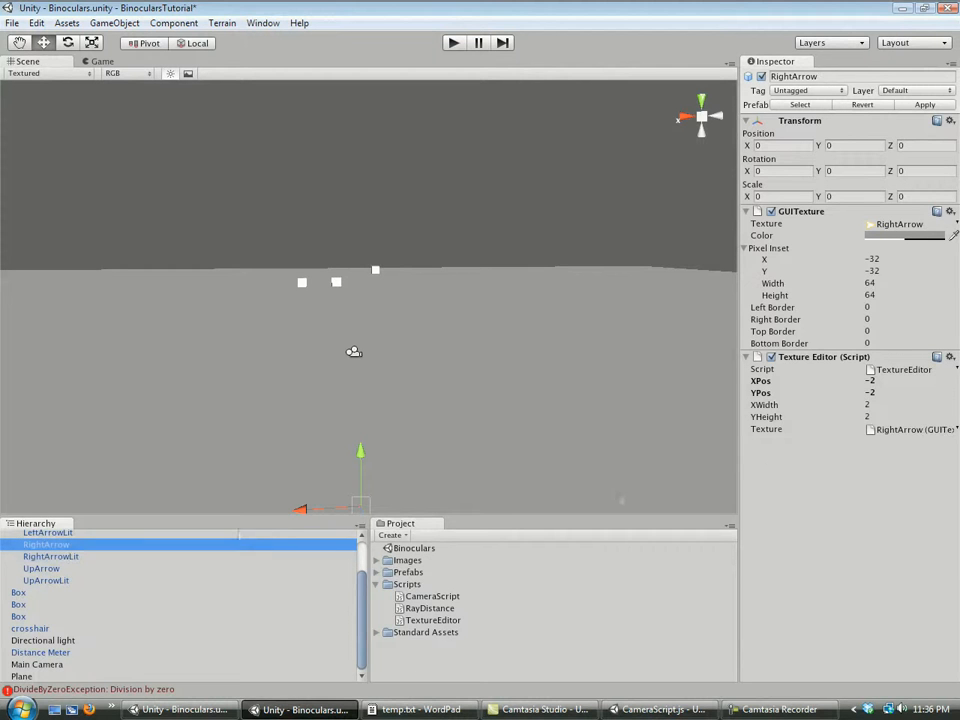
pyautogui.click(895, 380)
pyautogui.write('16')
pyautogui.click(890, 392)
pyautogui.write('4')
pyautogui.click(885, 404)
pyautogui.write('20')
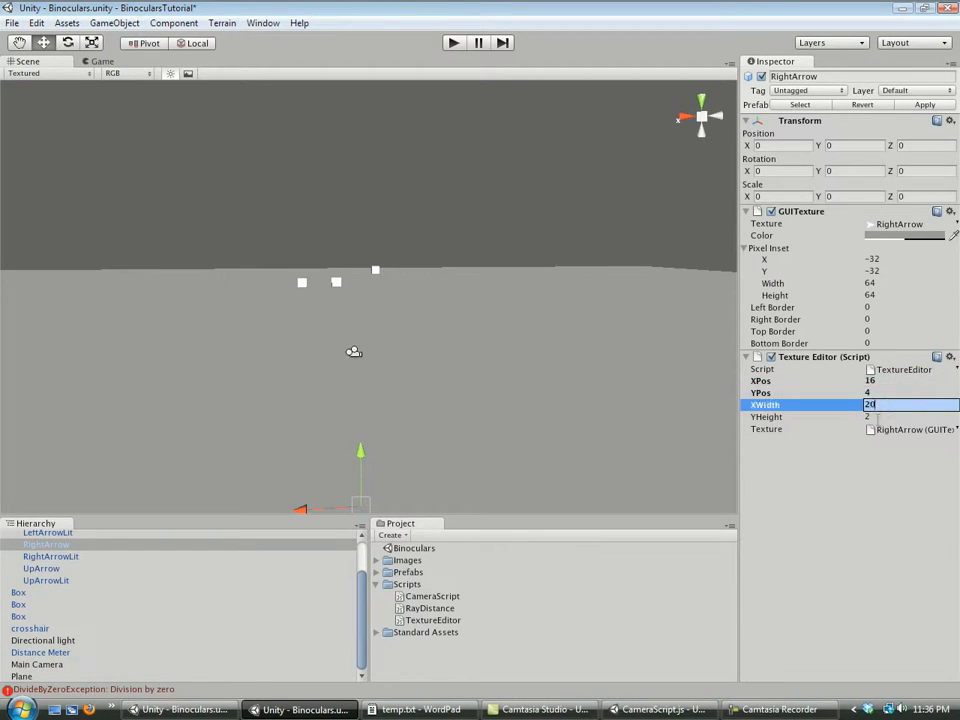
pyautogui.click(880, 417)
pyautogui.write('10')
pyautogui.click(60, 545)
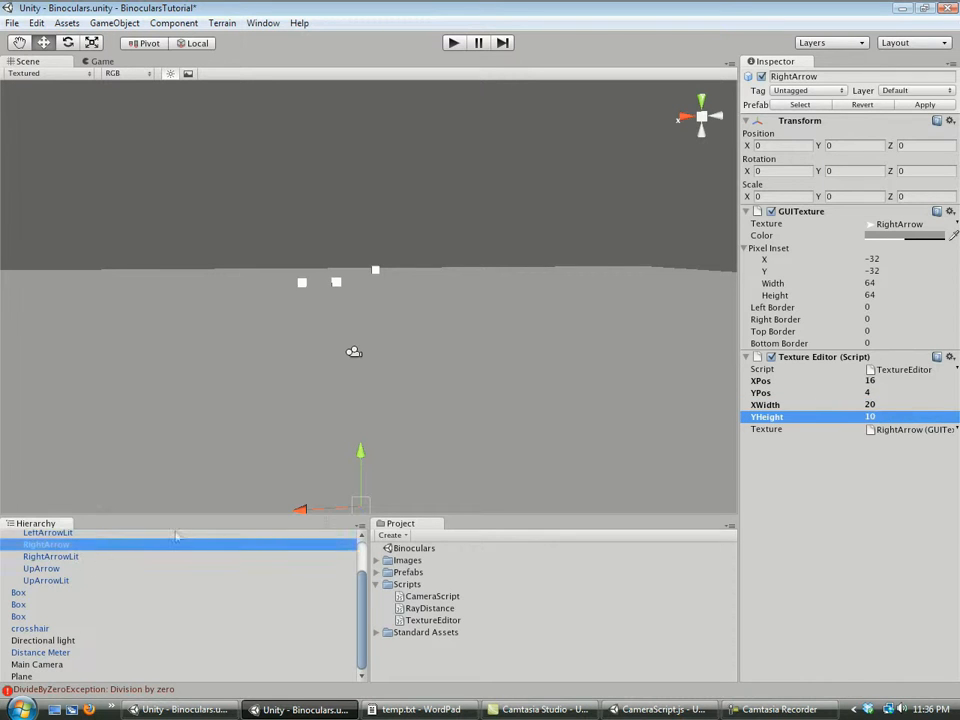
# Set RightArrowLit's XPos to 16, YPos to 4, XWidth to 20 and YHeight to 10, and test the scene briefly.
pyautogui.click(98, 557)
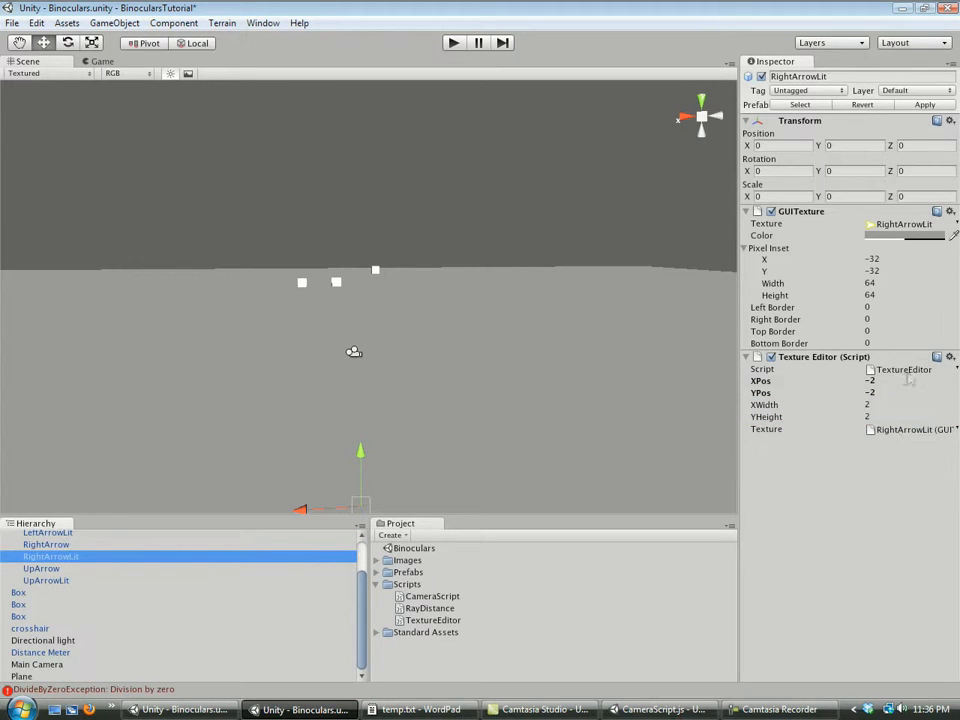
pyautogui.click(906, 380)
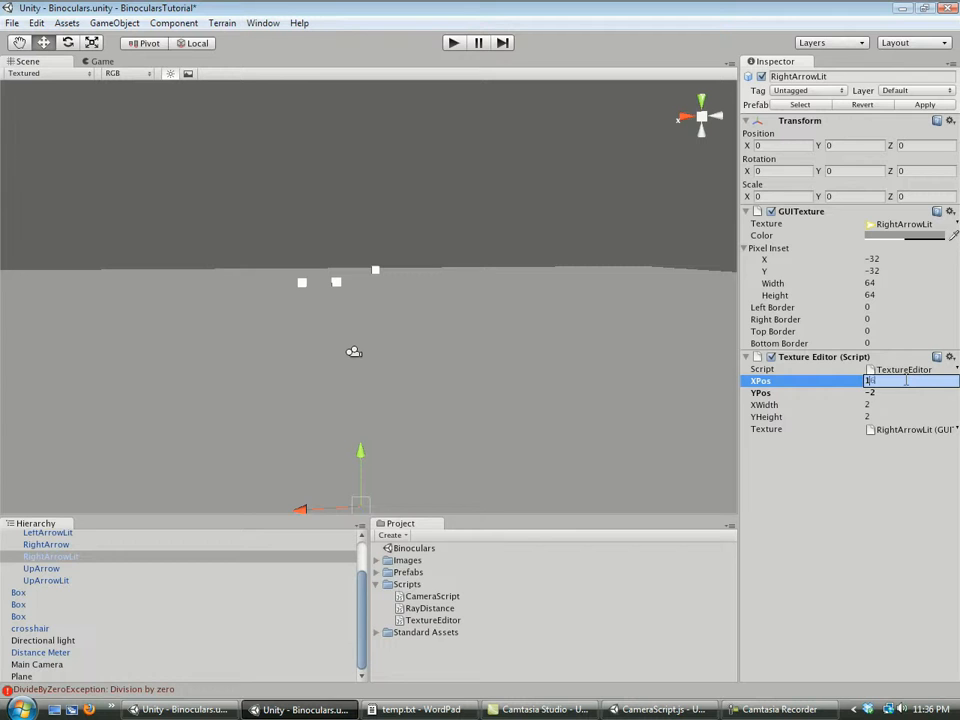
pyautogui.click(889, 393)
pyautogui.write('4')
pyautogui.click(866, 404)
pyautogui.write('20')
pyautogui.click(880, 416)
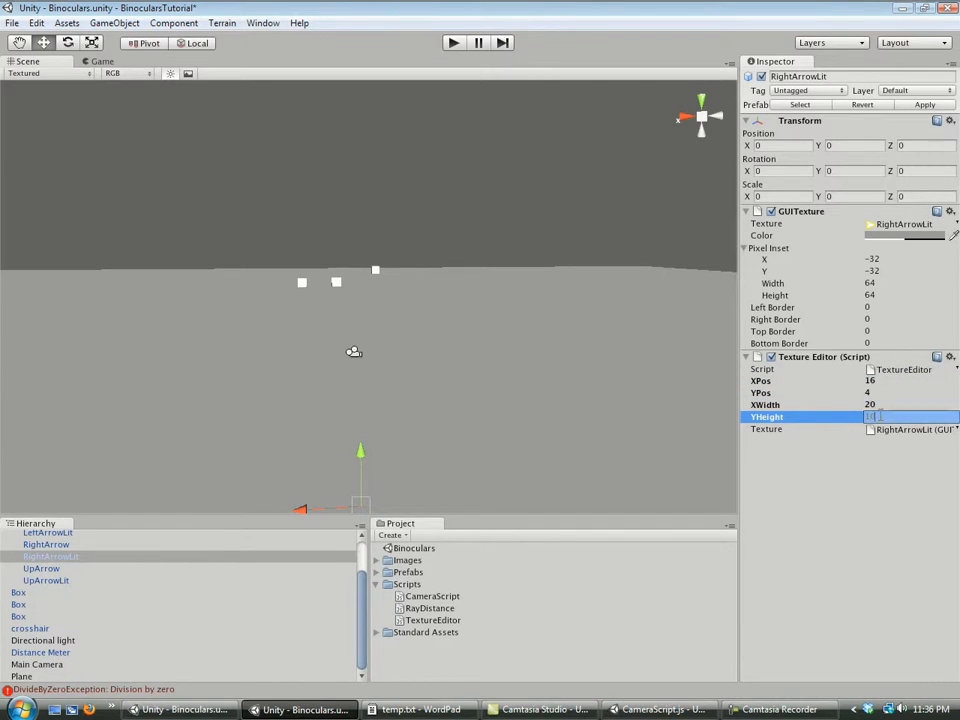
pyautogui.hotkey('ctrl', 'p')
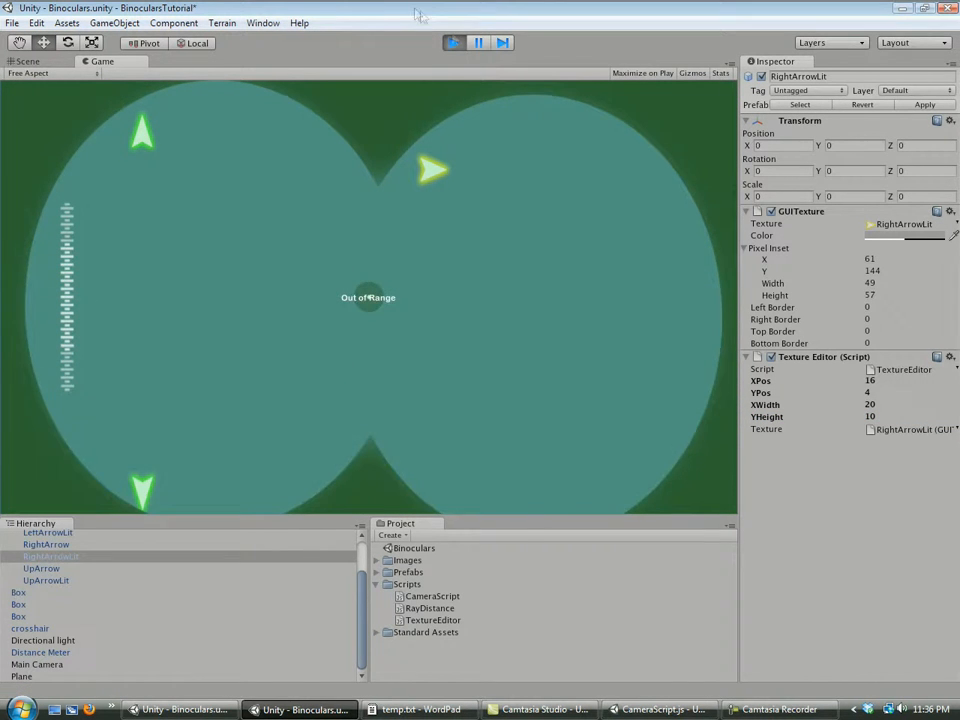
pyautogui.hotkey('ctrl', 'p')
# Run the scene with LeftArrow selected, move it to XPos -2 and YPos -2, and size it with XWidth 20 and YHeight 10.
pyautogui.scroll(1, 62, 578)
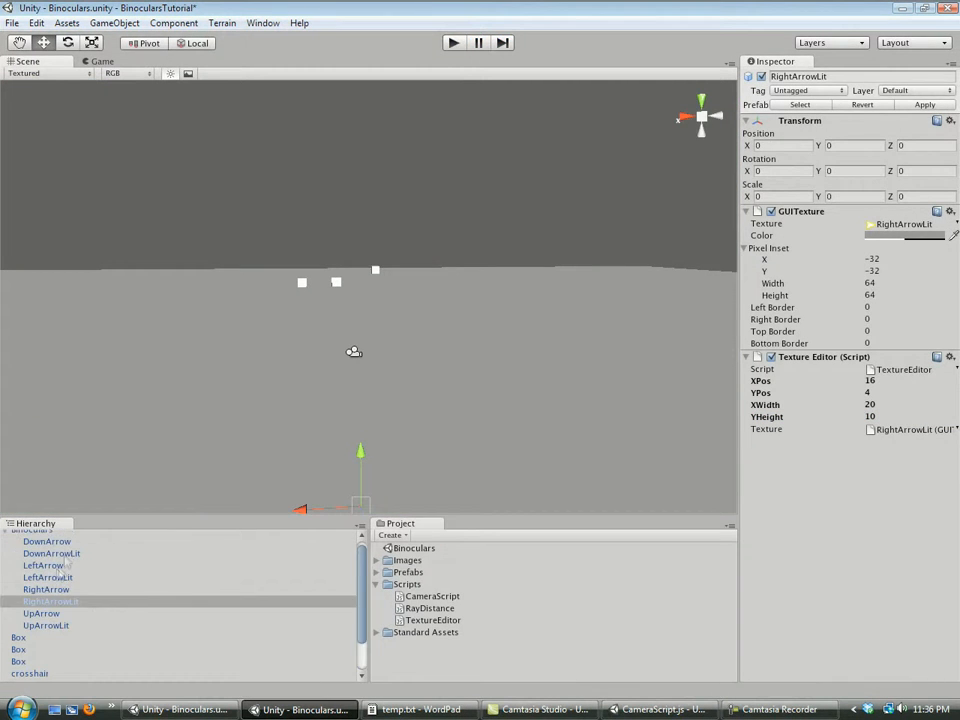
pyautogui.click(50, 567)
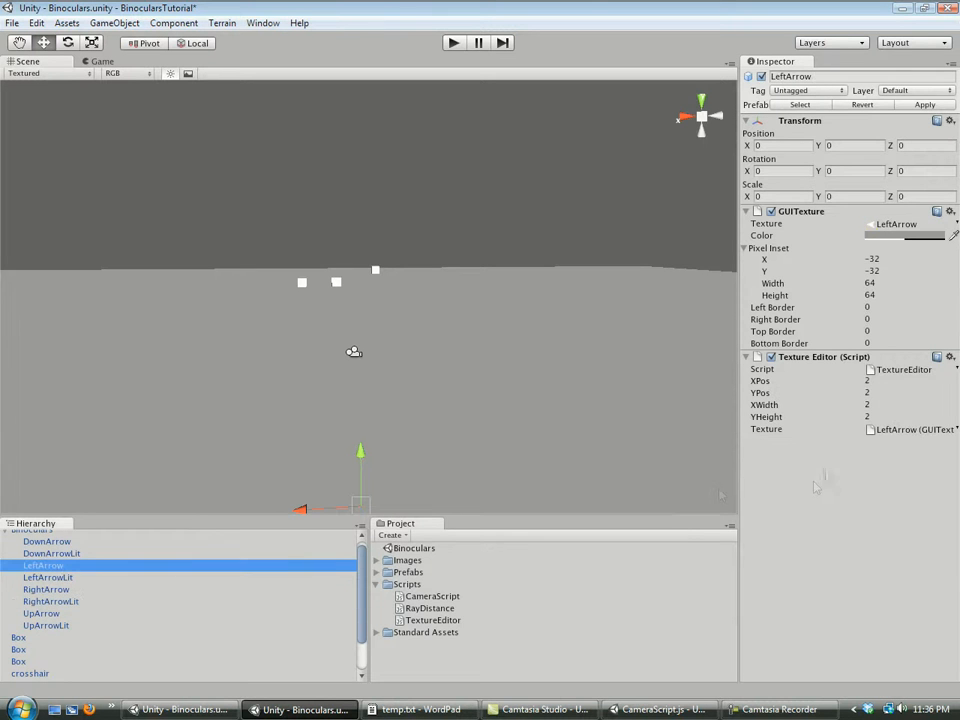
pyautogui.click(869, 381)
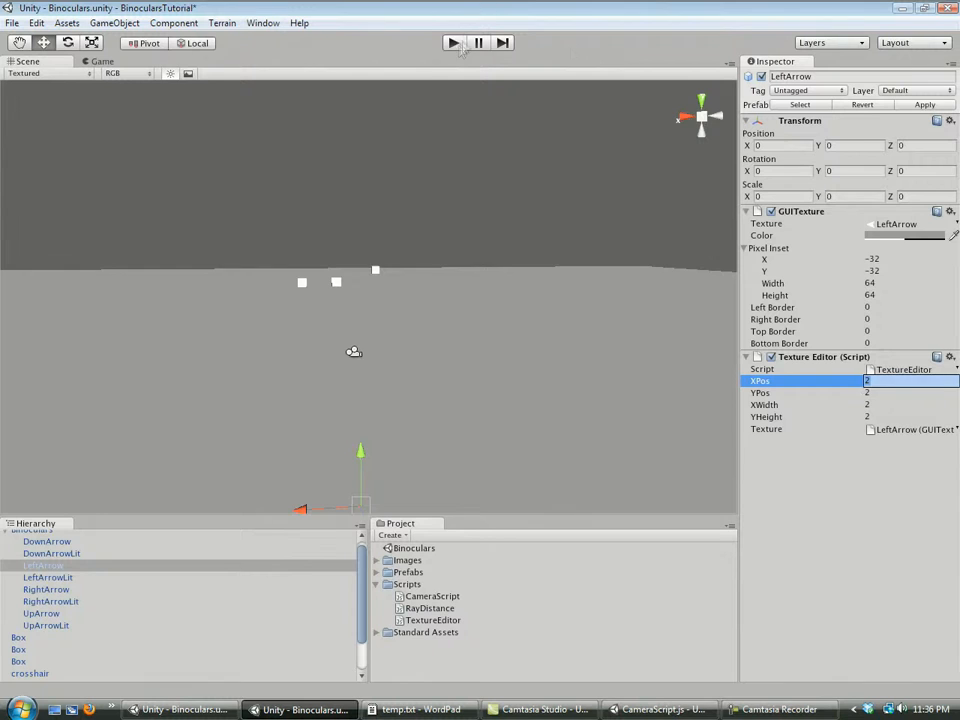
pyautogui.hotkey('ctrl', 'p')
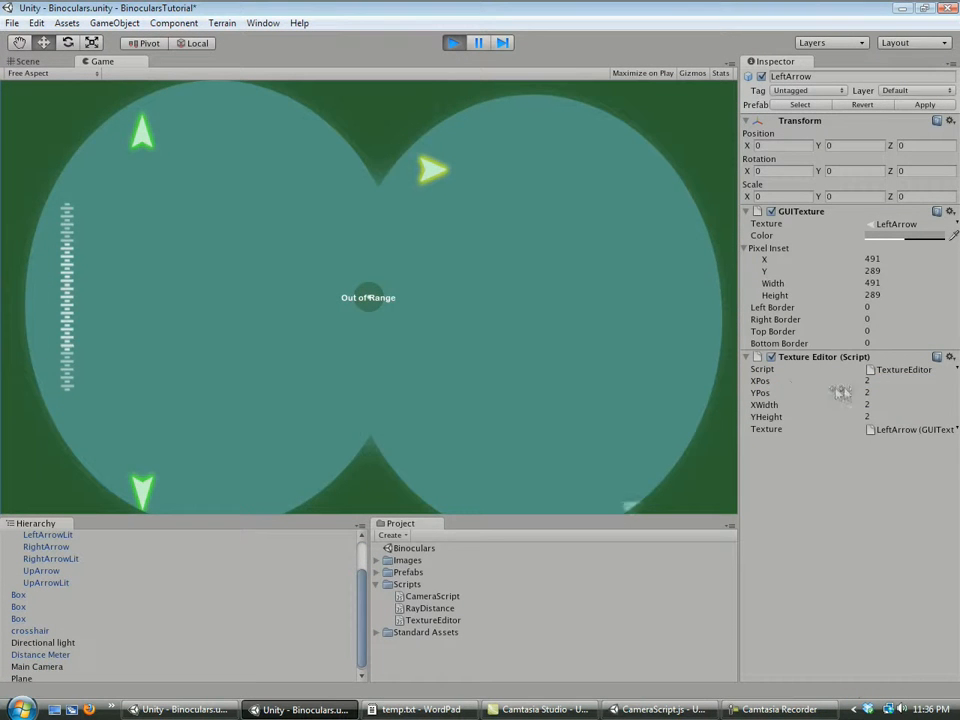
pyautogui.moveTo(827, 386); pyautogui.dragTo(723, 397)
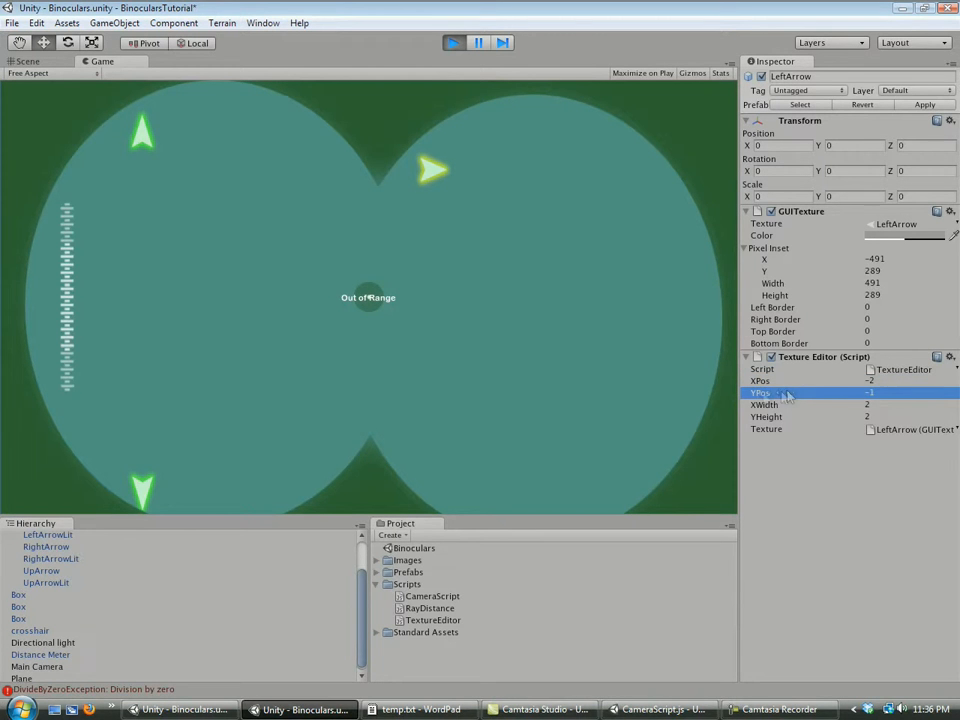
pyautogui.moveTo(787, 406)
pyautogui.mouseDown()
pyautogui.moveTo(840, 403)
pyautogui.moveTo(805, 423)
pyautogui.moveTo(840, 418)
pyautogui.moveTo(782, 398)
pyautogui.mouseUp()
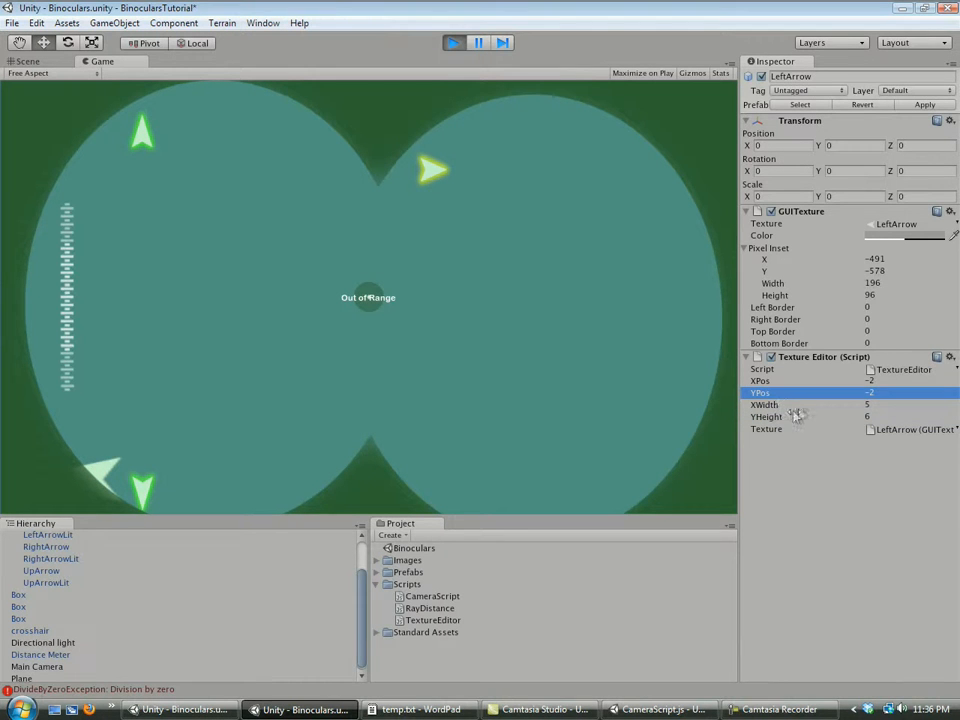
pyautogui.moveTo(803, 408)
pyautogui.mouseDown()
pyautogui.moveTo(828, 408)
pyautogui.moveTo(814, 408)
pyautogui.mouseUp()
pyautogui.click(879, 405)
pyautogui.write('20')
pyautogui.press('Tab')
pyautogui.write('10')
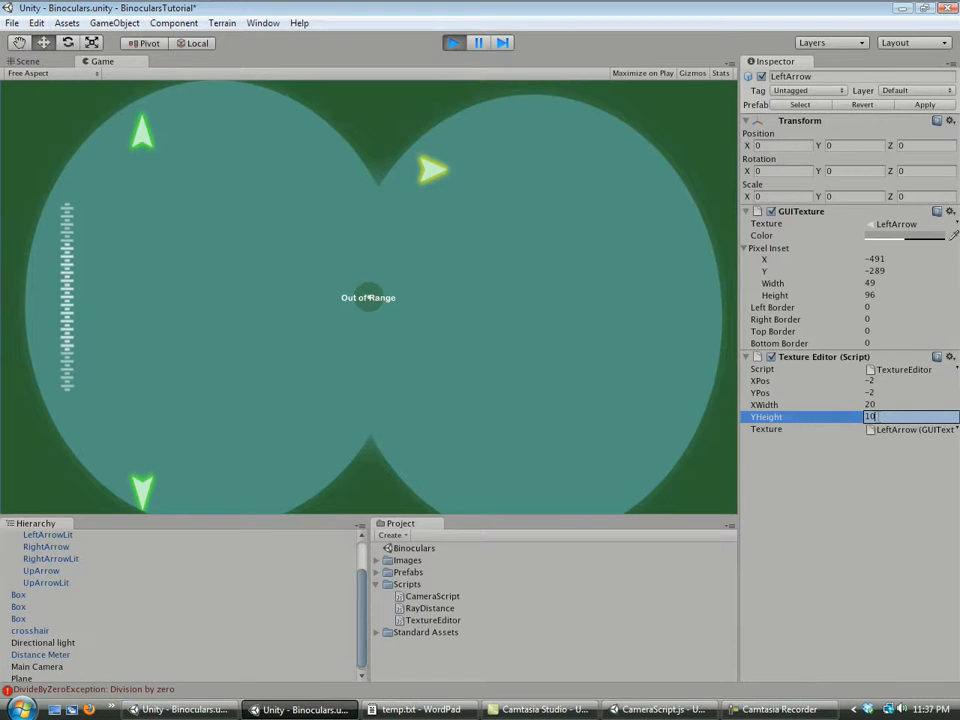
# Reposition LeftArrow in the upper part of the first lens in the running scene, with XPos -12 and YPos 4.
pyautogui.click(760, 381)
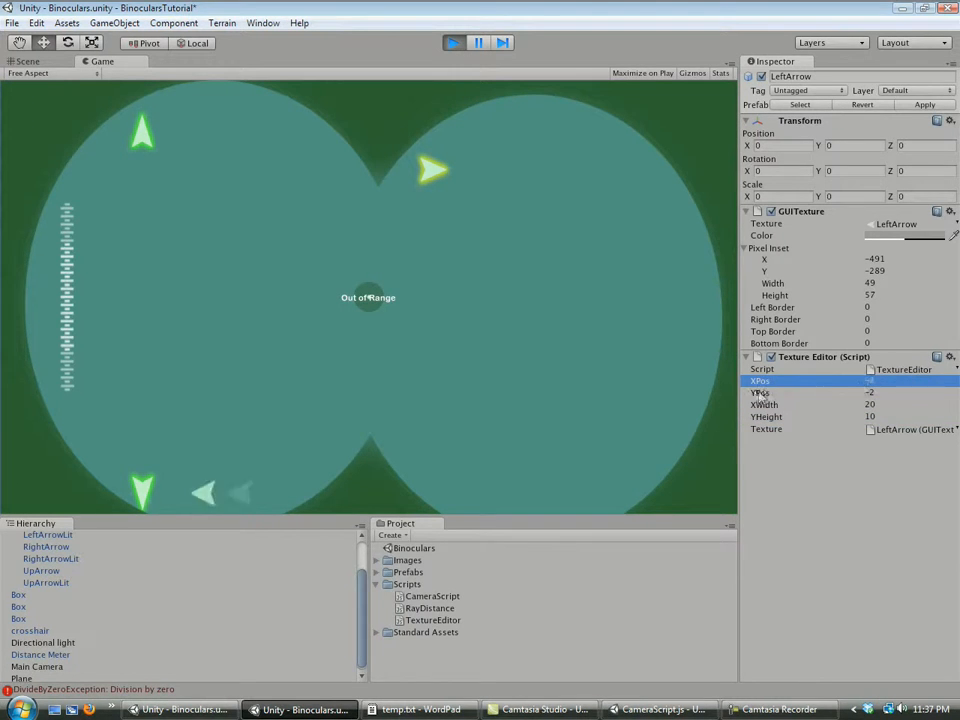
pyautogui.moveTo(758, 393); pyautogui.dragTo(699, 388)
pyautogui.moveTo(761, 393); pyautogui.dragTo(897, 404)
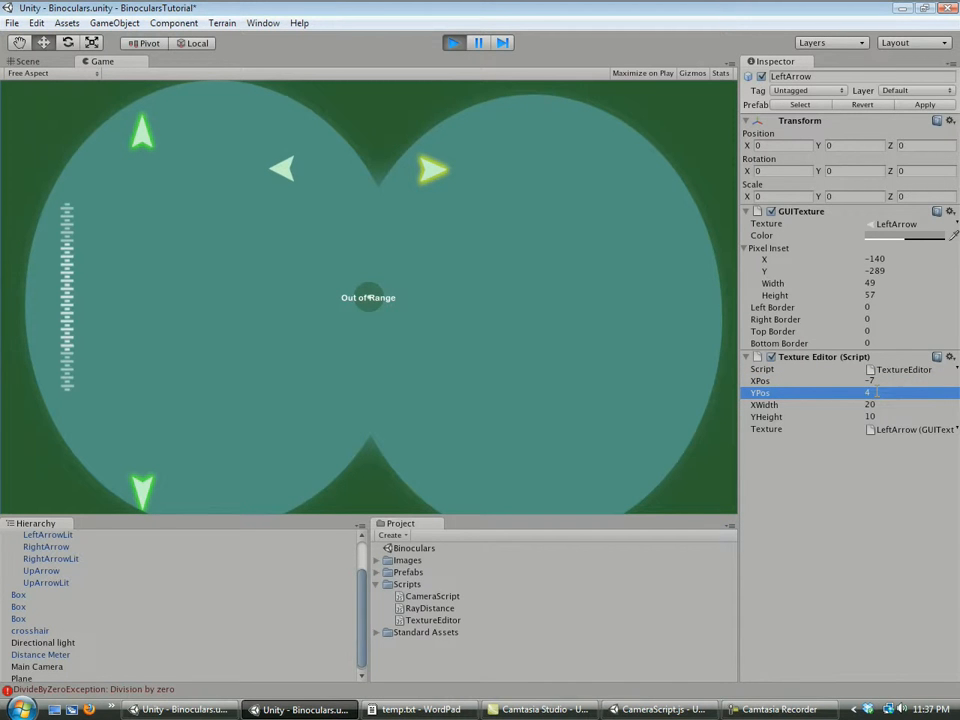
pyautogui.moveTo(762, 382)
pyautogui.mouseDown()
pyautogui.moveTo(842, 381)
pyautogui.moveTo(763, 383)
pyautogui.moveTo(776, 378)
pyautogui.moveTo(772, 385)
pyautogui.mouseUp()
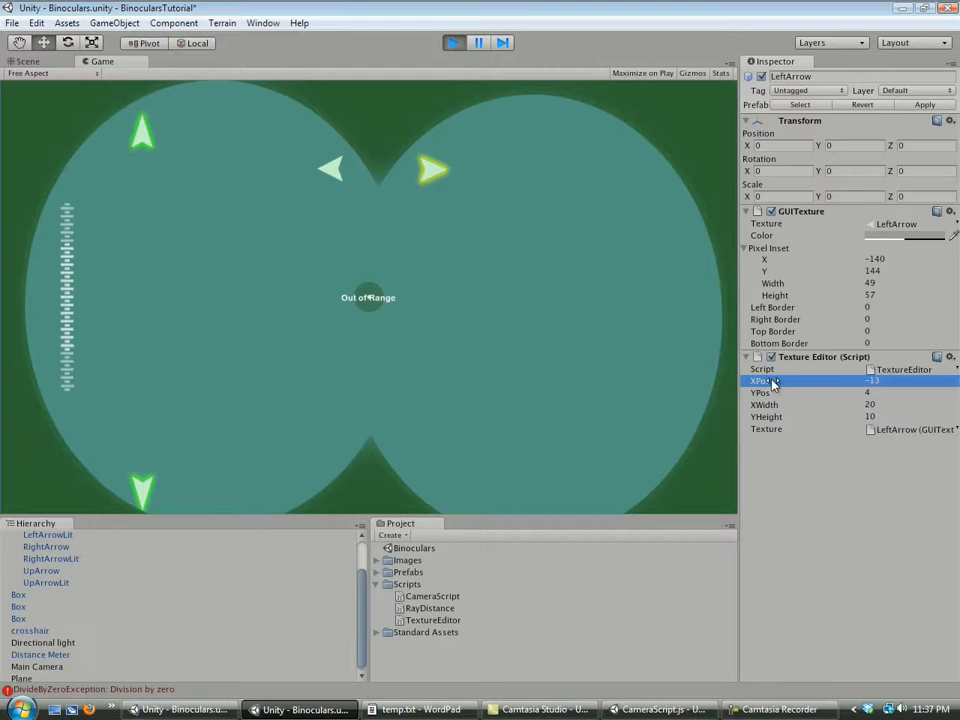
pyautogui.click(889, 380)
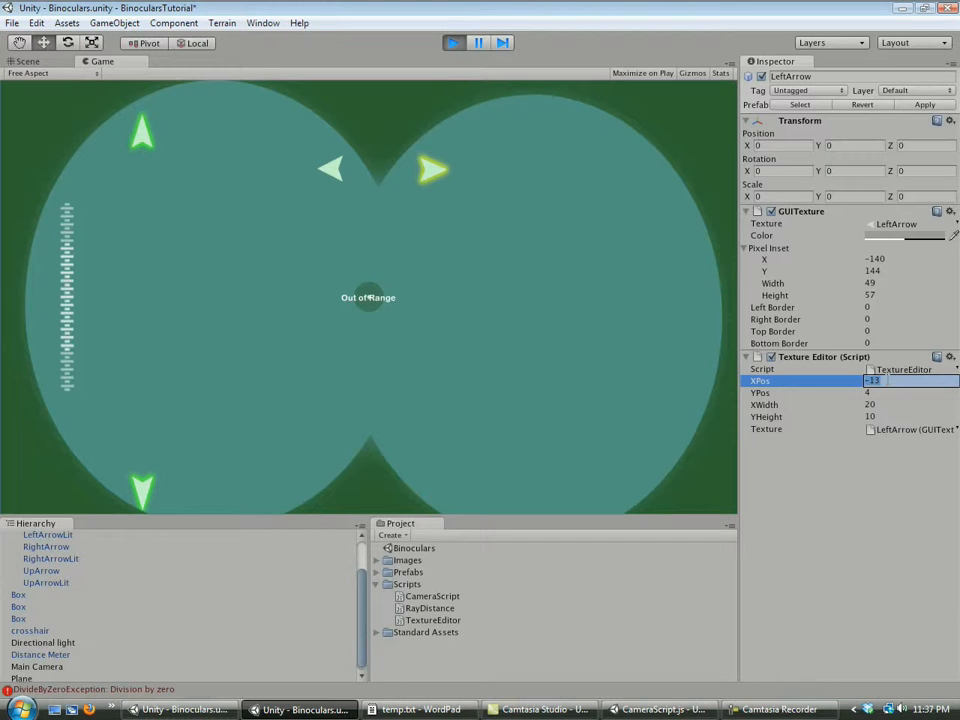
pyautogui.write('-12')
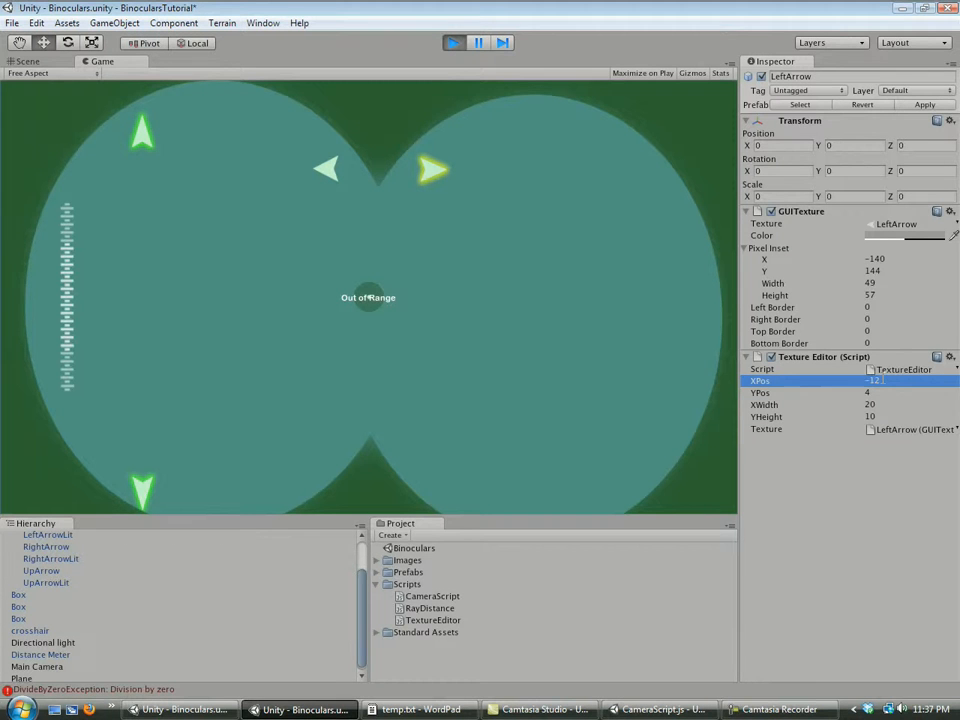
# Stop the running scene and set LeftArrow's Texture Editor XPos to -12, YPos to 4, XWidth to 20 and YHeight to 10.
pyautogui.click(449, 45)
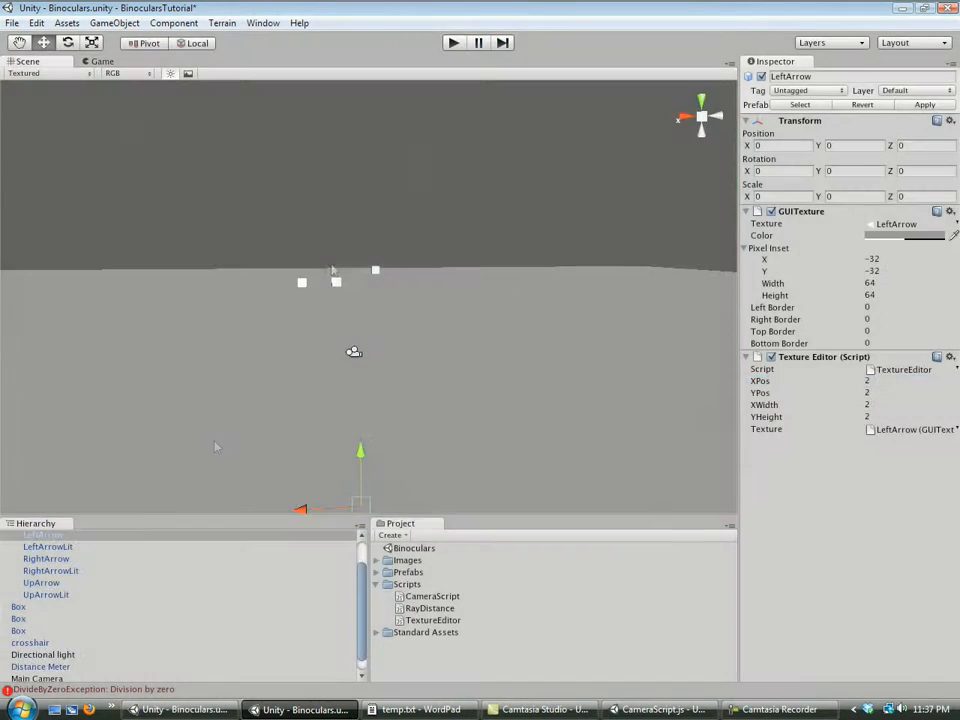
pyautogui.click(890, 381)
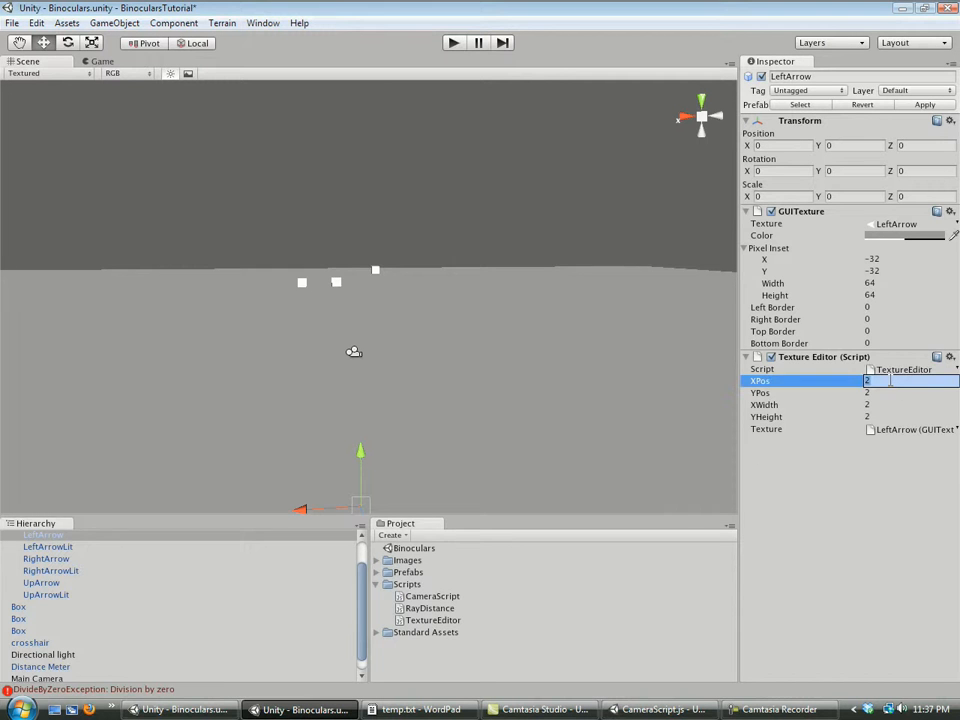
pyautogui.click(868, 392)
pyautogui.write('4')
pyautogui.click(878, 404)
pyautogui.write('20')
pyautogui.click(878, 416)
pyautogui.write('10')
# Set LeftArrowLit's XPos to -12, YPos to 4, XWidth to 20 and YHeight to 10, and test the scene briefly.
pyautogui.click(76, 548)
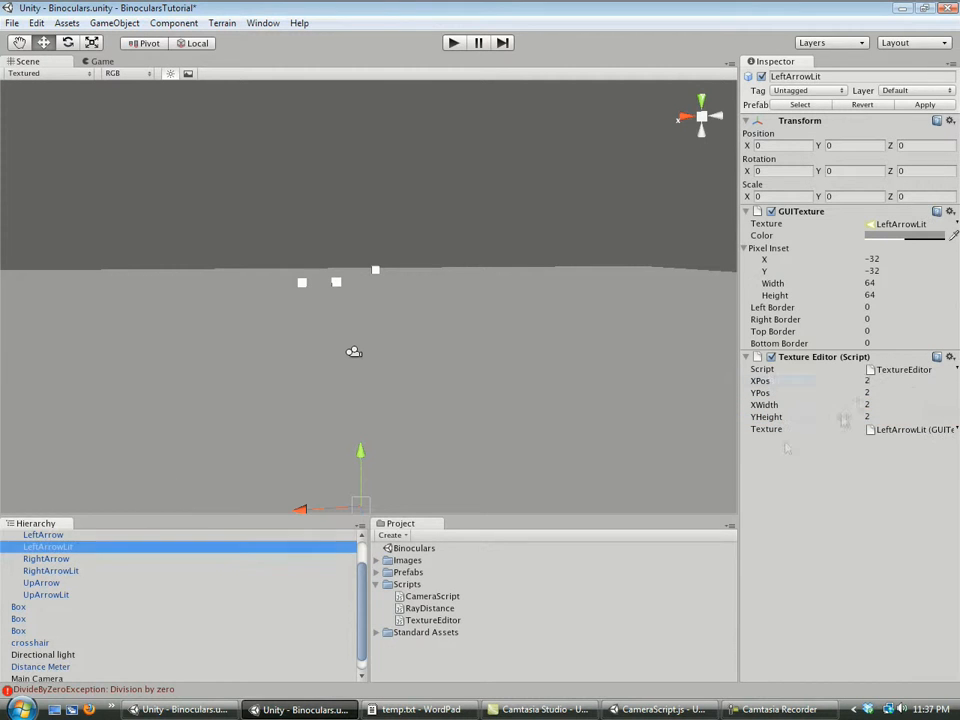
pyautogui.click(893, 381)
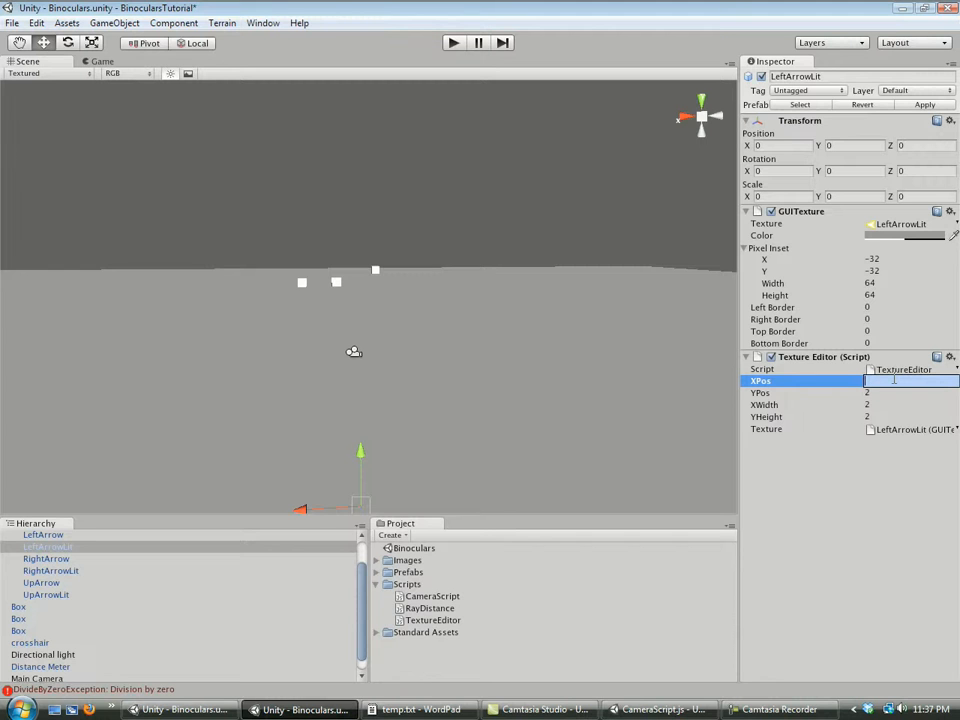
pyautogui.click(895, 394)
pyautogui.write('4')
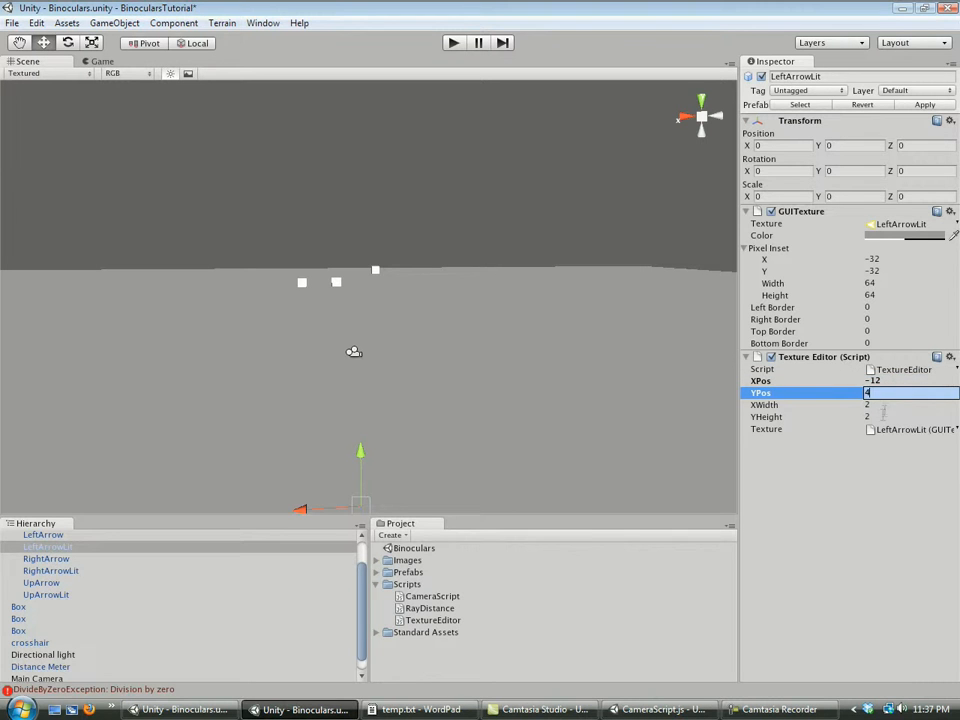
pyautogui.click(880, 404)
pyautogui.write('20')
pyautogui.click(880, 416)
pyautogui.write('10')
pyautogui.press('Return')
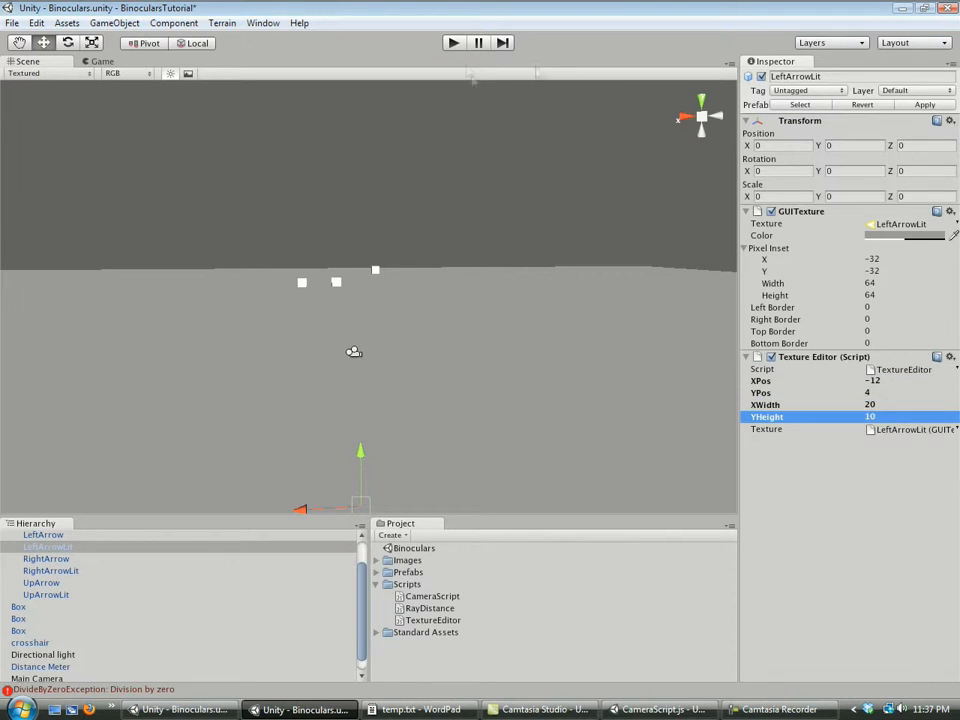
pyautogui.click(453, 42)
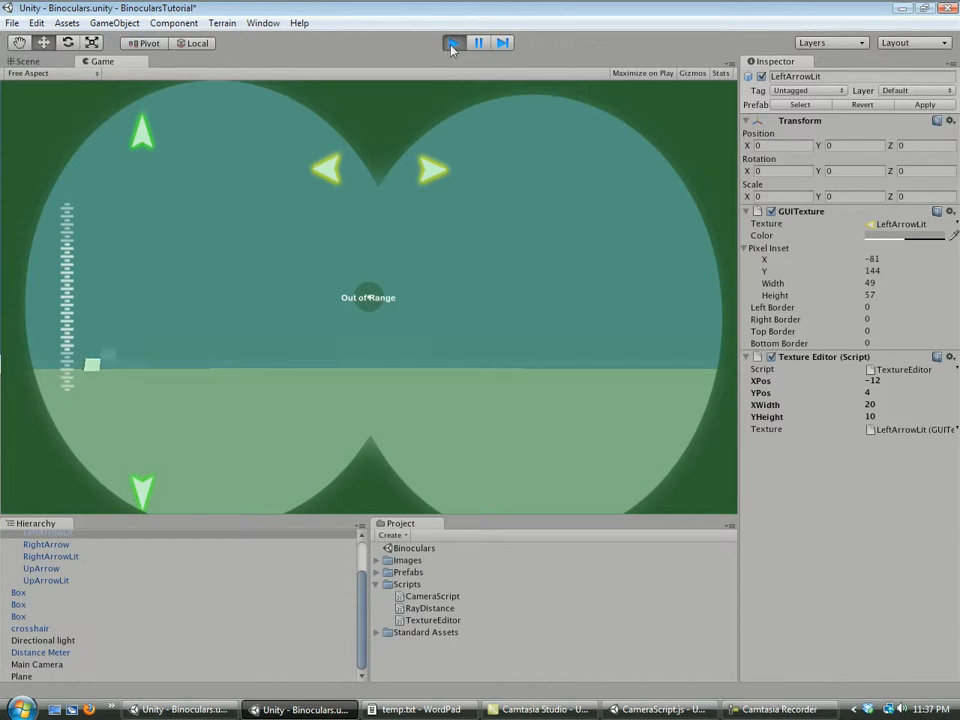
pyautogui.click(452, 44)
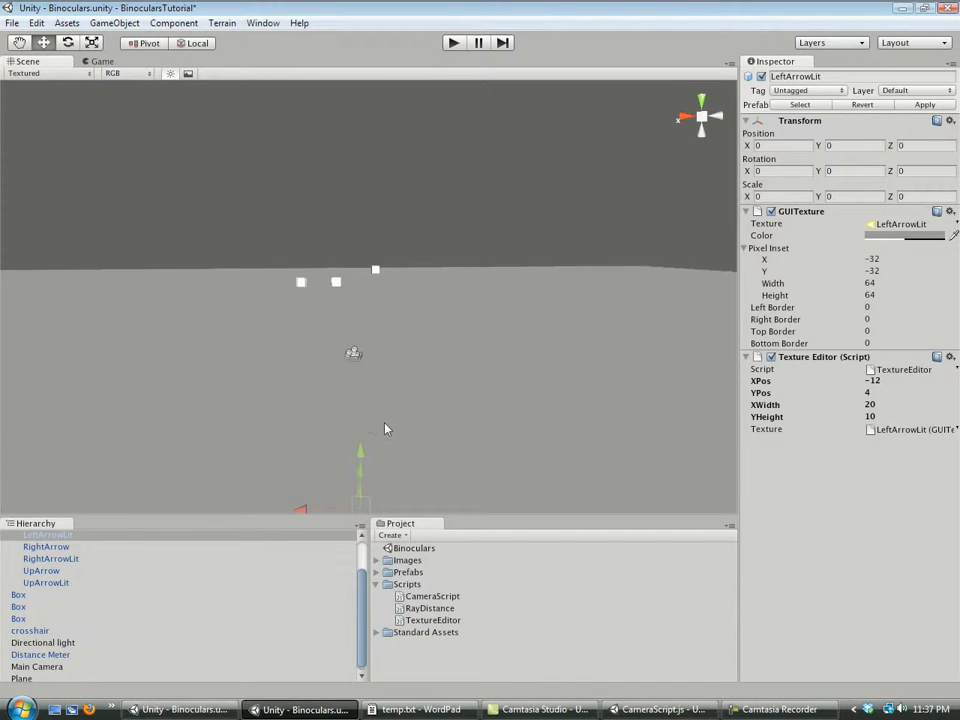
# Deactivate the Binoculars object together with all its child objects.
pyautogui.scroll(2, 186, 601)
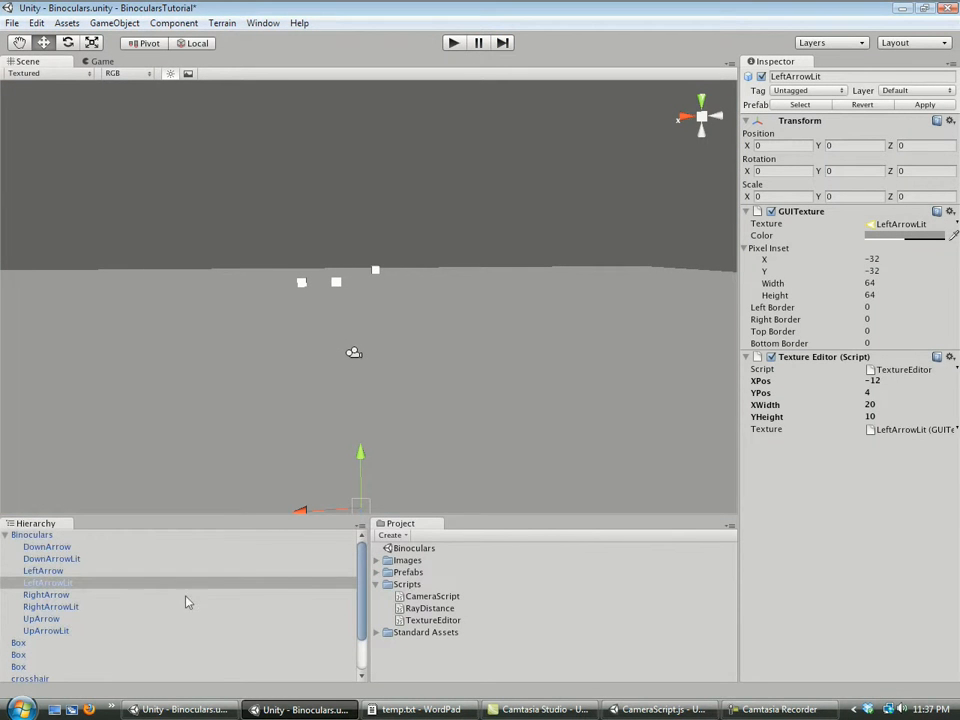
pyautogui.click(10, 536)
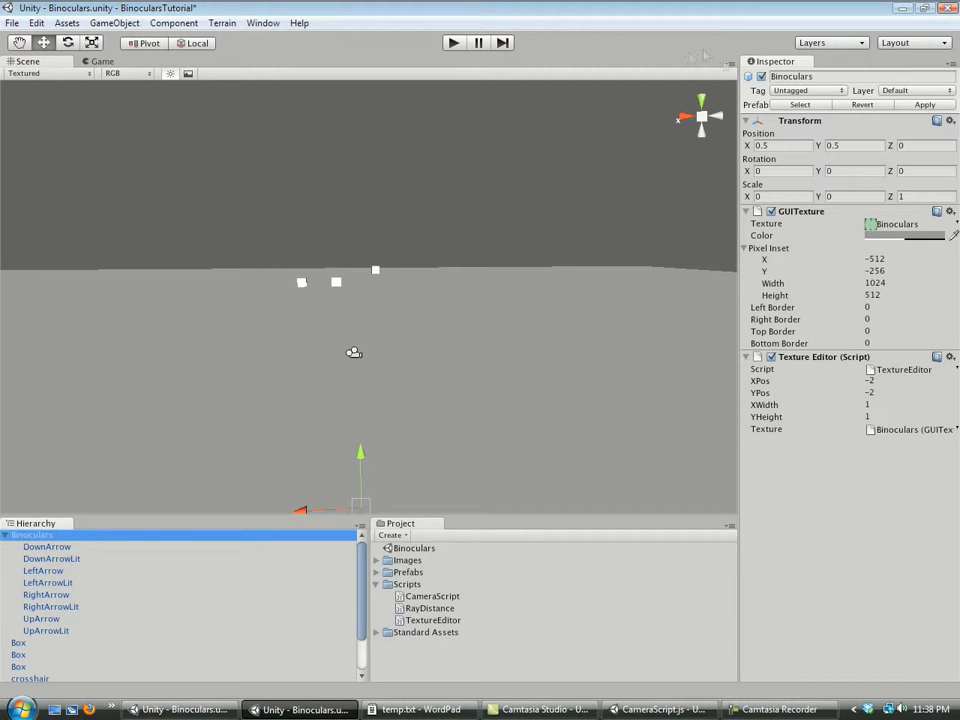
pyautogui.click(761, 77)
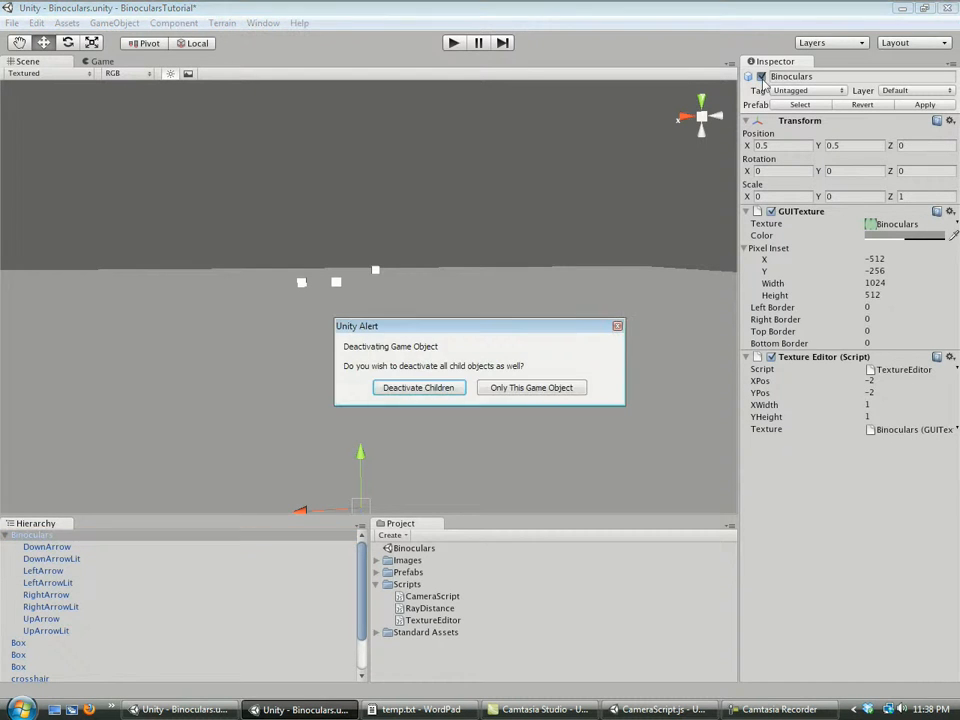
pyautogui.click(443, 388)
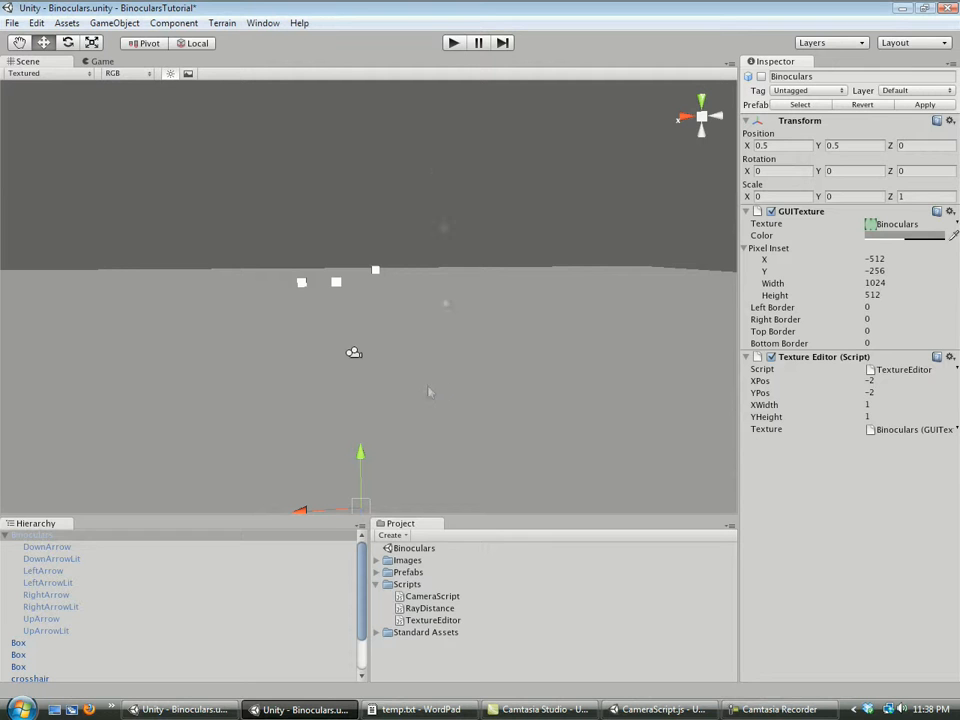
# Run the scene, switch on the binoculars view to check the overlay and arrows, and stop the scene.
pyautogui.click(453, 42)
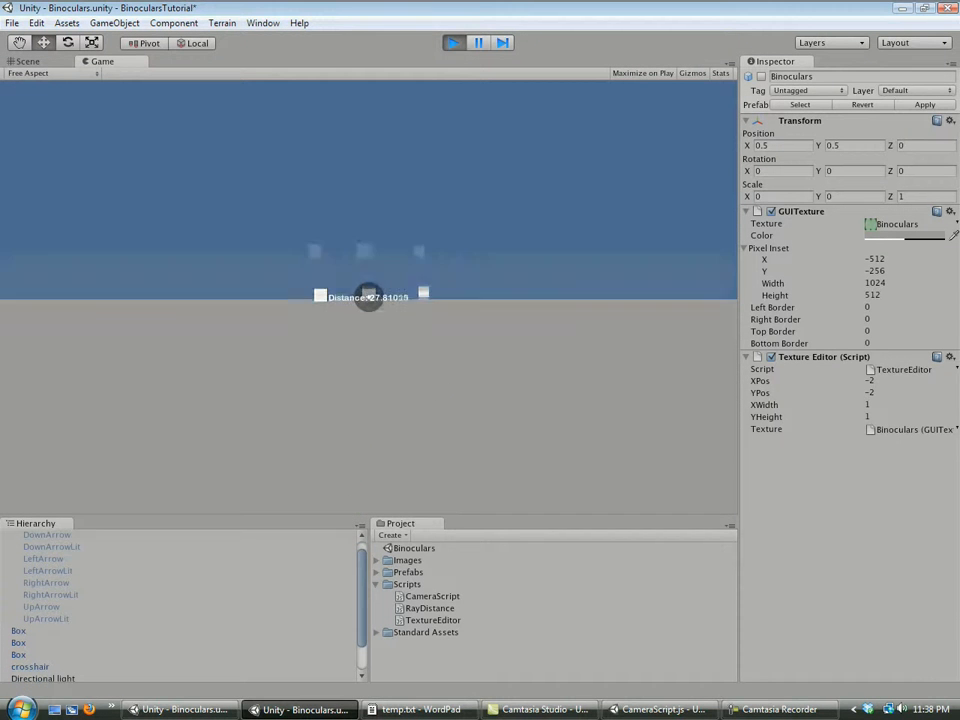
pyautogui.press('b')
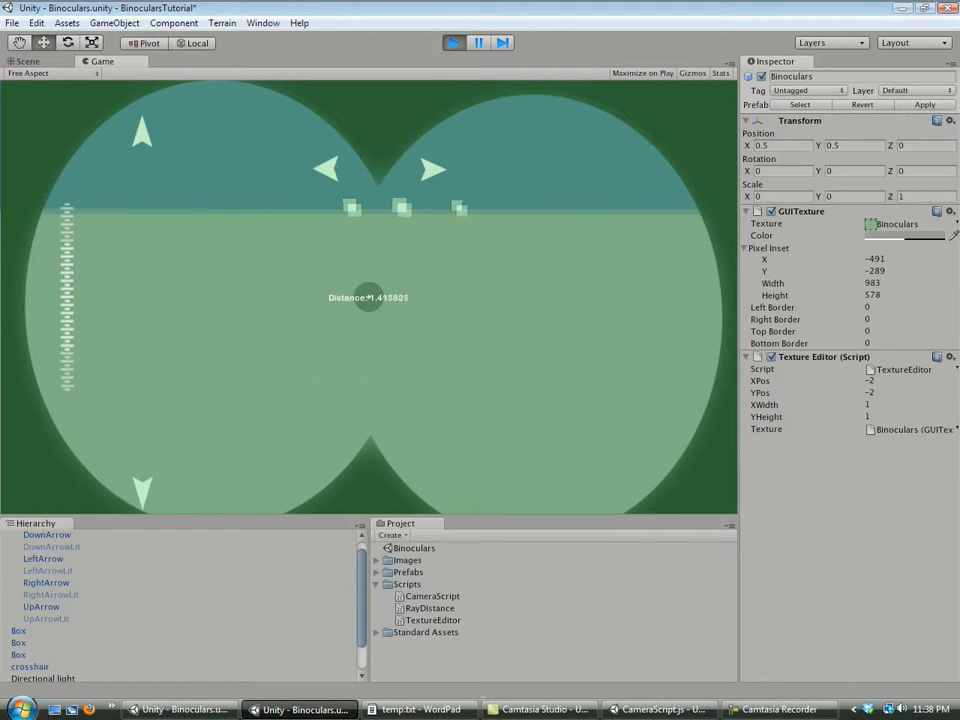
pyautogui.click(455, 43)
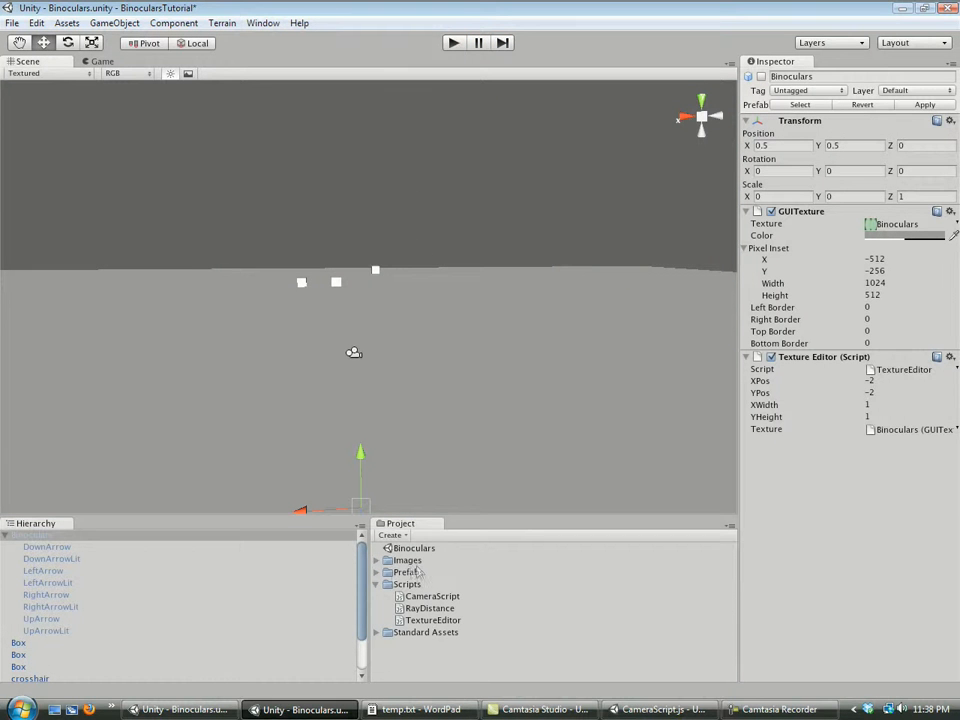
# Try adjusting DownArrow's Texture Editor YPos while the scene runs with the binoculars view on, and stop the scene.
pyautogui.click(53, 550)
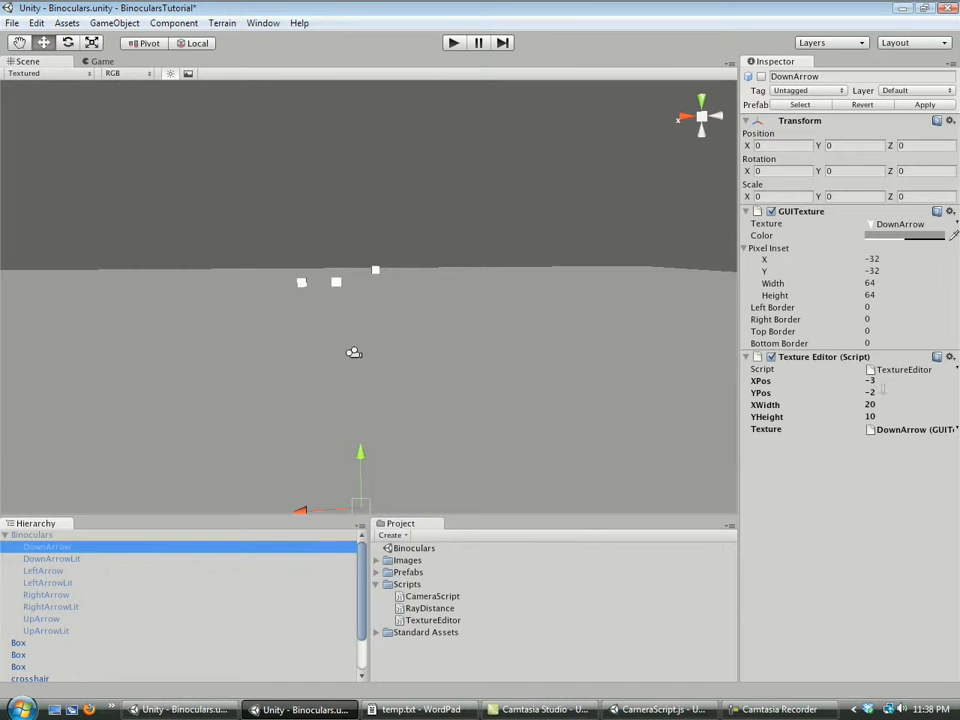
pyautogui.click(453, 42)
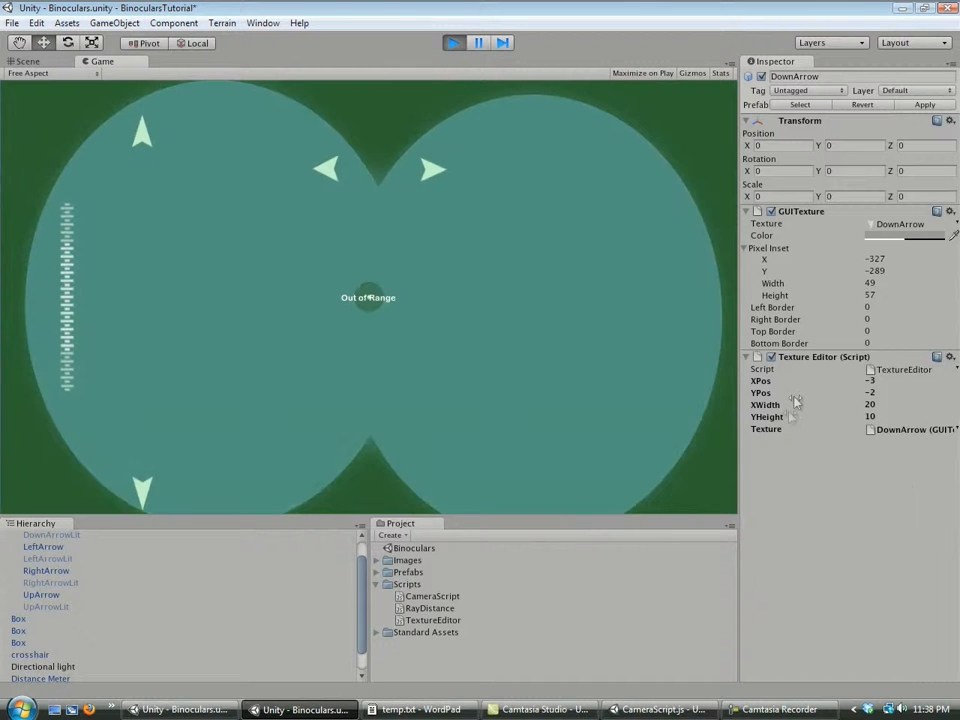
pyautogui.moveTo(796, 397)
pyautogui.mouseDown()
pyautogui.moveTo(763, 393)
pyautogui.moveTo(782, 391)
pyautogui.mouseUp()
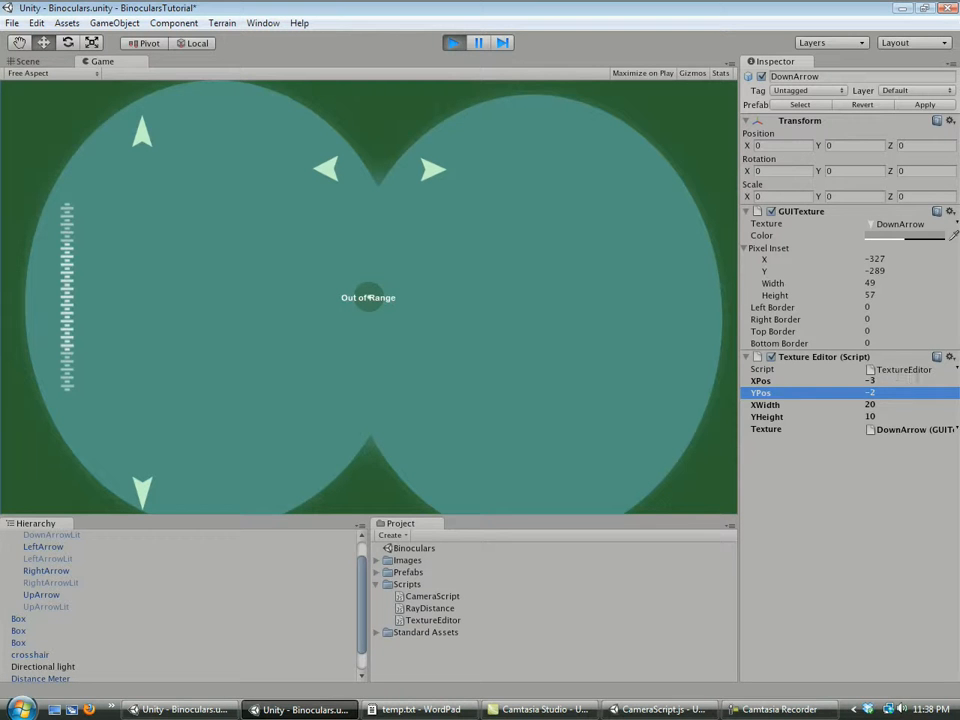
pyautogui.click(453, 43)
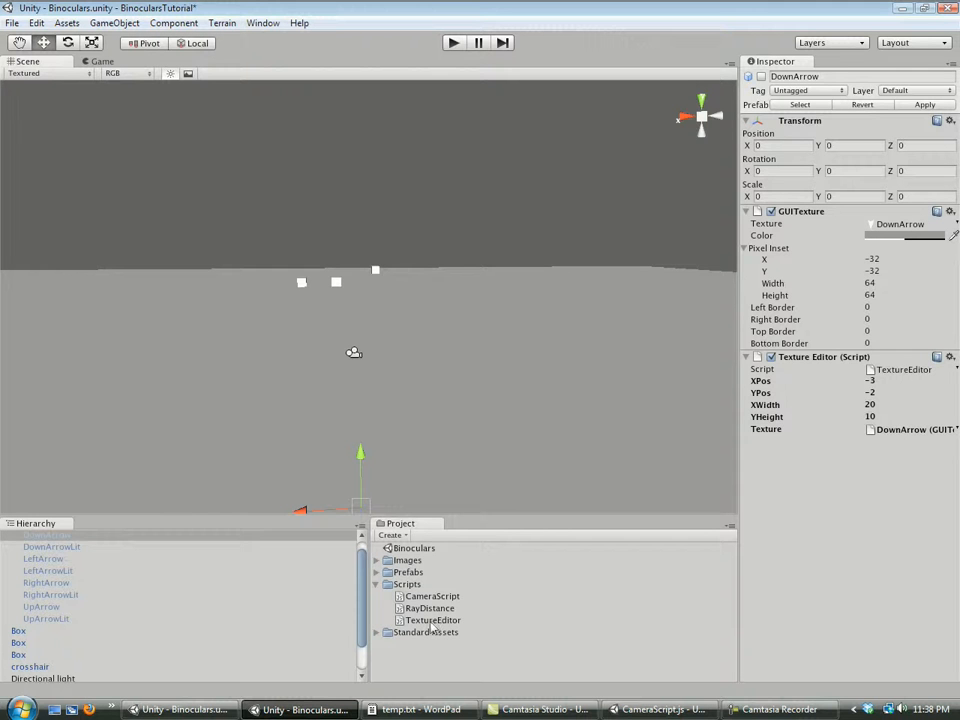
# Examine the axes options of the Main Camera's Mouse Look script, keep MouseXAndY, and run the scene.
pyautogui.hotkey('alt', 'Tab')
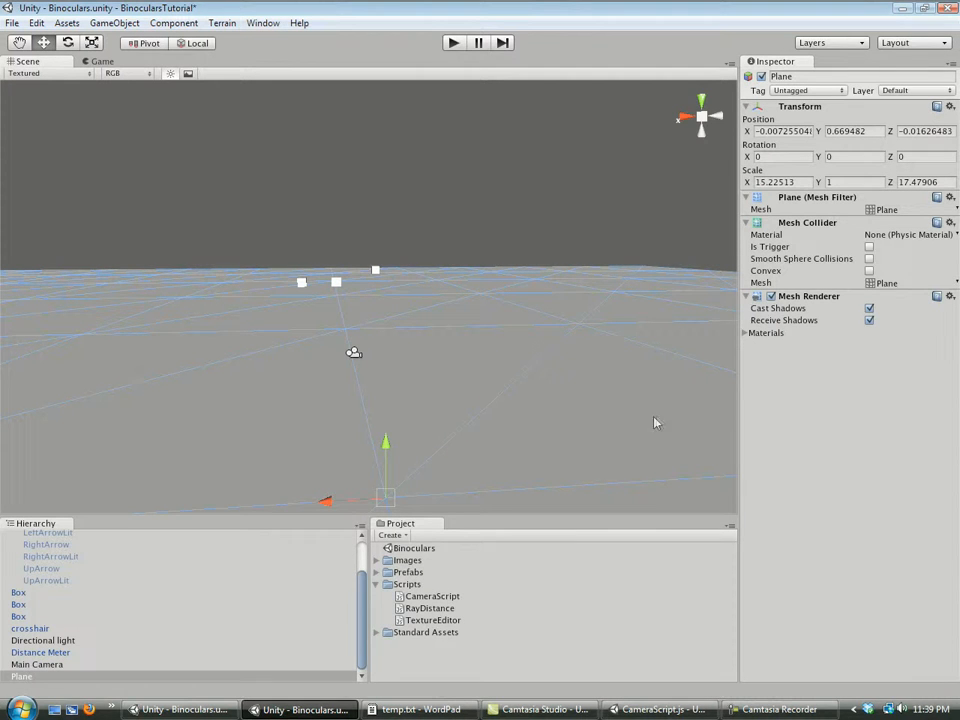
pyautogui.click(38, 666)
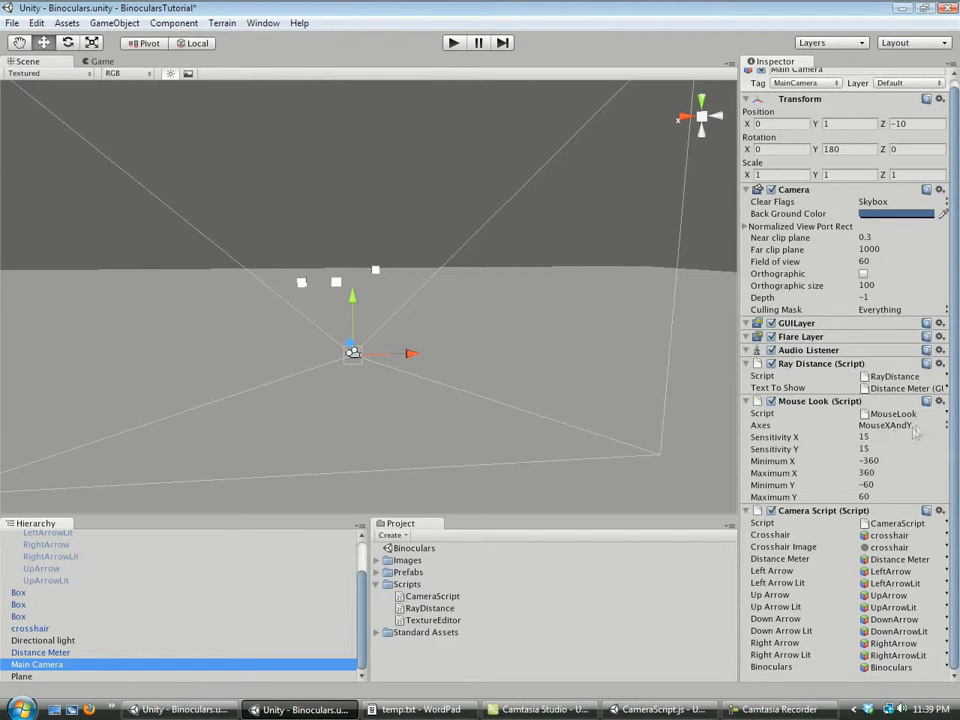
pyautogui.click(944, 428)
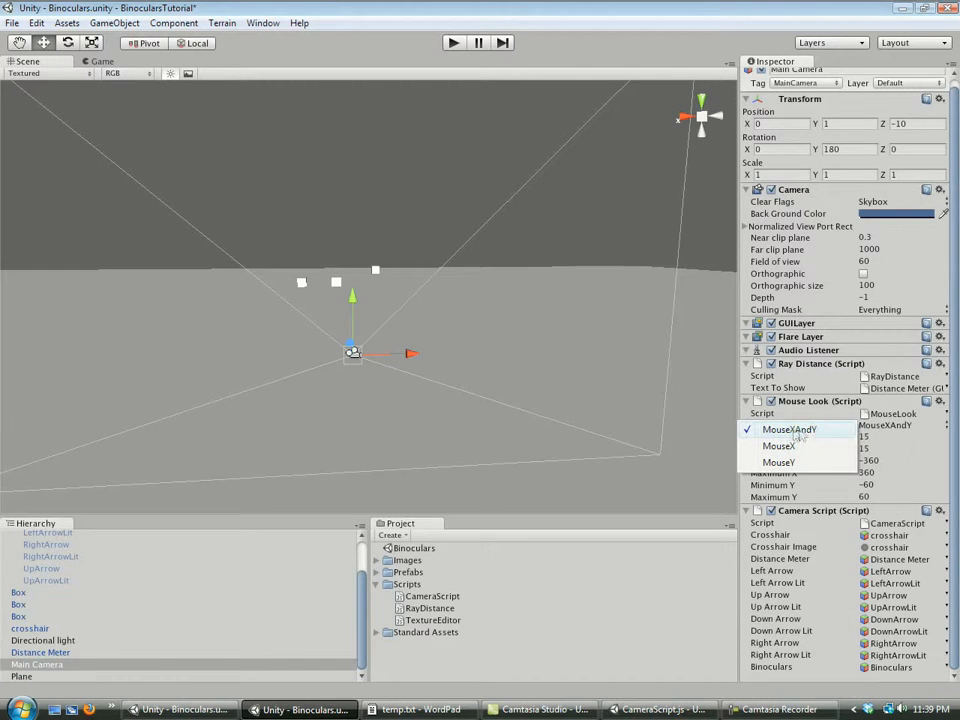
pyautogui.click(453, 42)
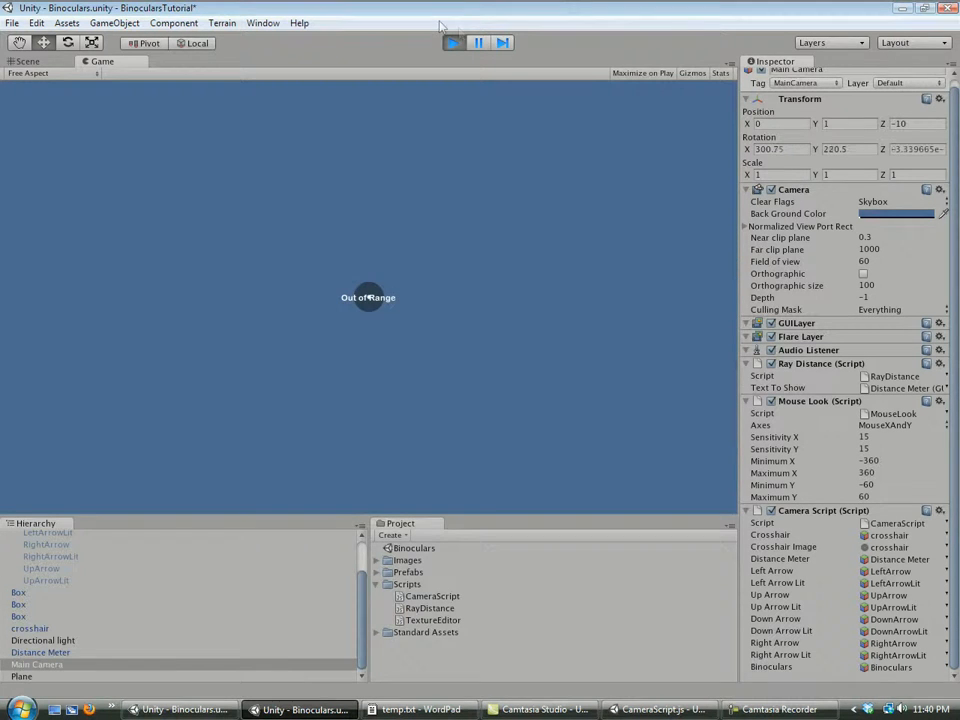
# Stop the scene, run it again to check the binoculars view while looking around, and stop it.
pyautogui.hotkey('ctrl', 'p')
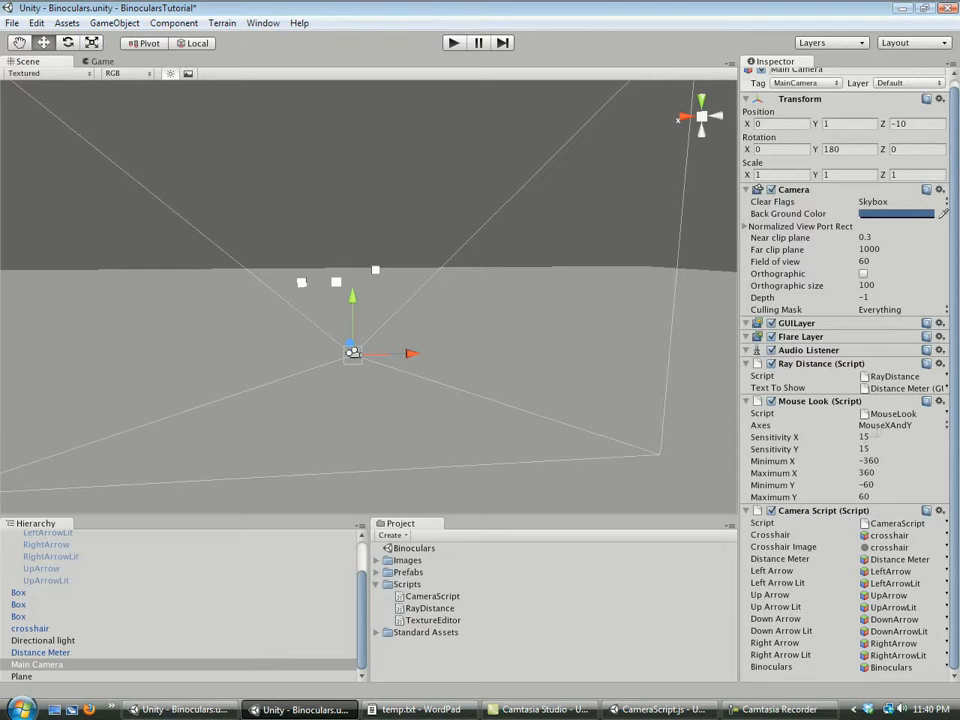
pyautogui.click(453, 42)
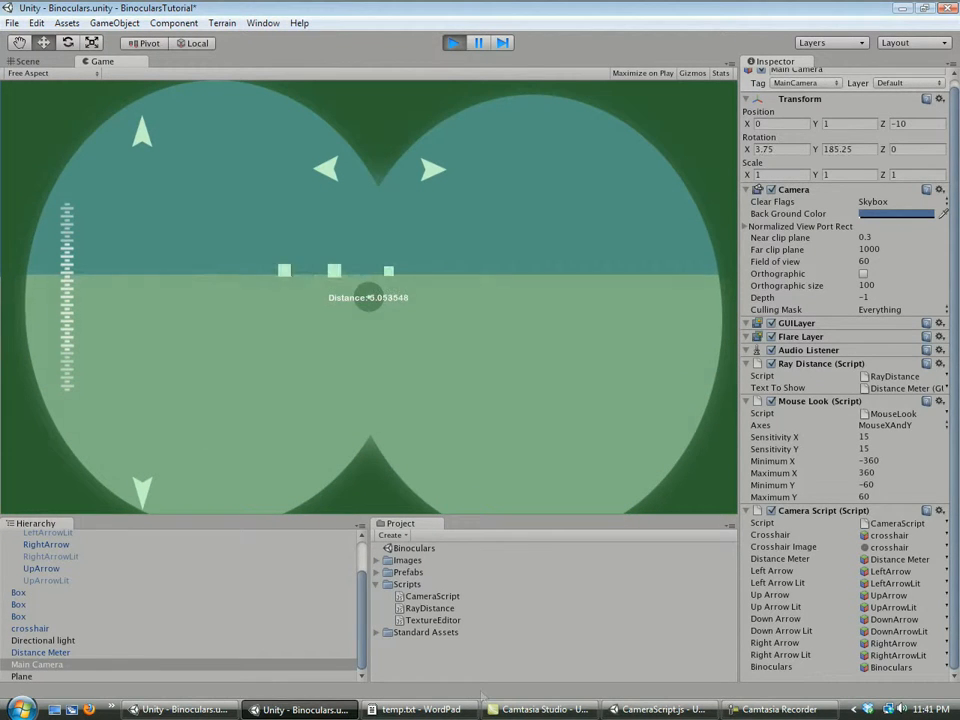
pyautogui.hotkey('ctrl', 'p')
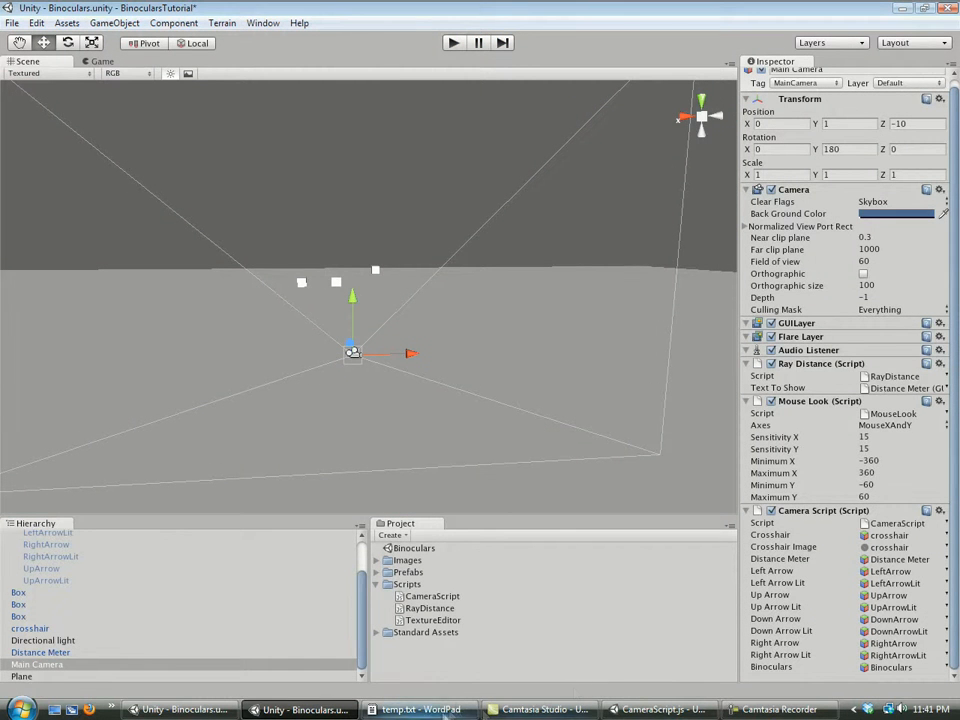
# Switch to CameraScript.js in UnityDevelop and declare "private var rotationX :float;" below the showBinoculars variable.
pyautogui.click(660, 709)
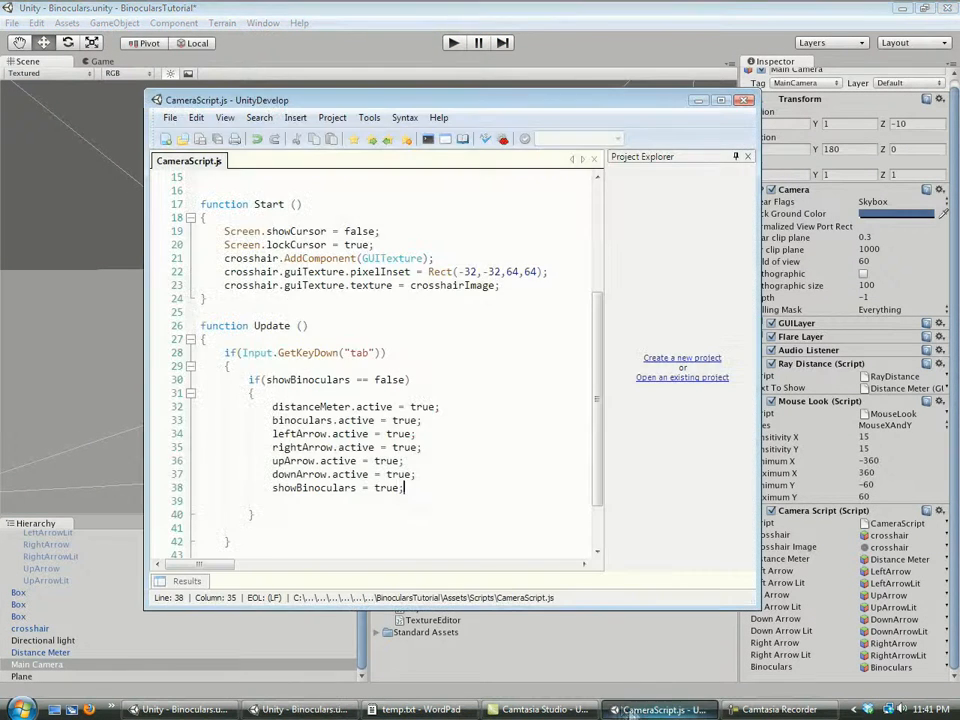
pyautogui.click(401, 341)
pyautogui.scroll(5, 401, 347)
pyautogui.click(438, 340)
pyautogui.press('Return')
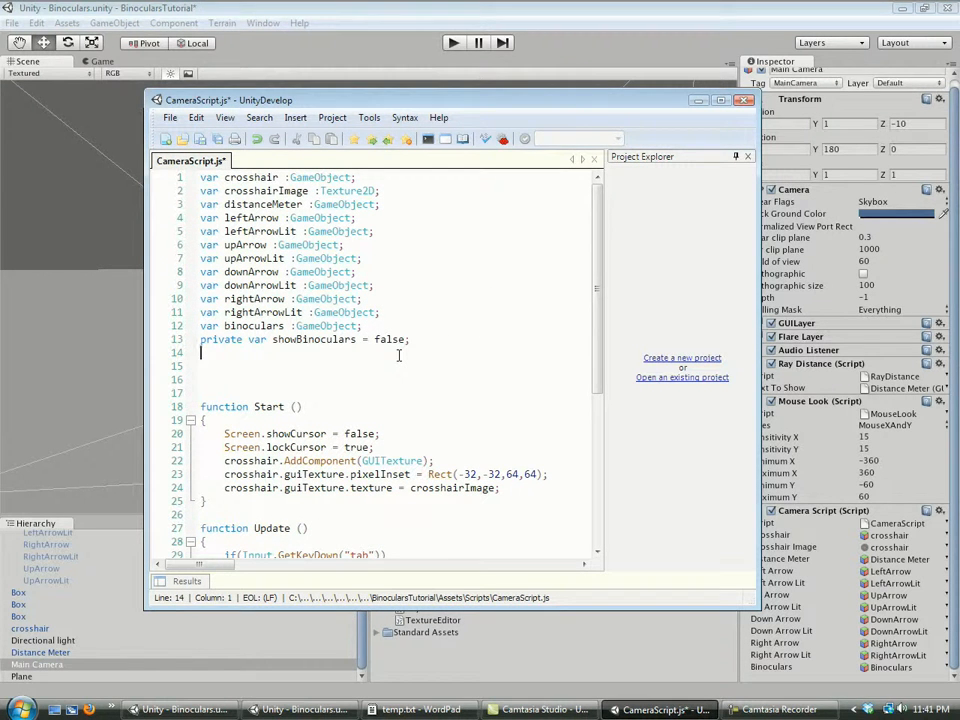
pyautogui.write('private var')
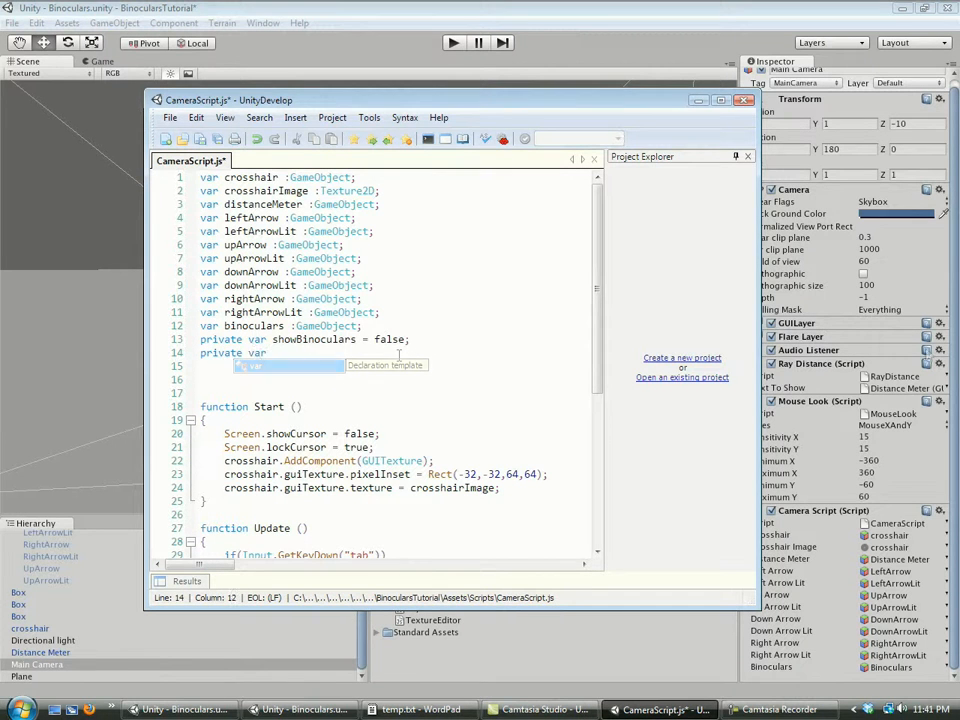
pyautogui.click(420, 711)
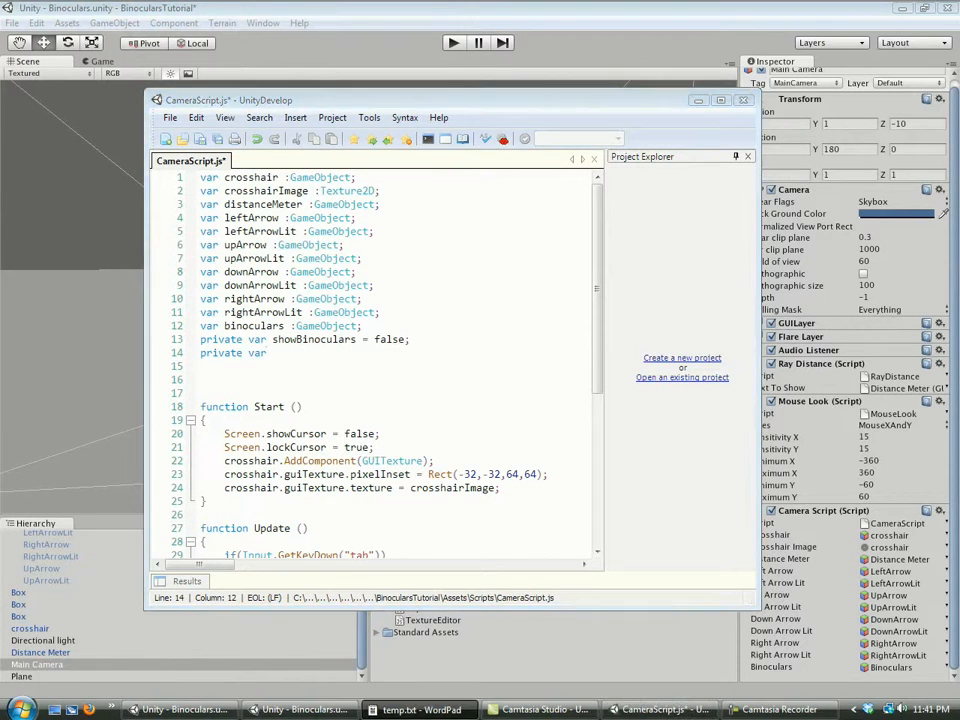
pyautogui.click(462, 350)
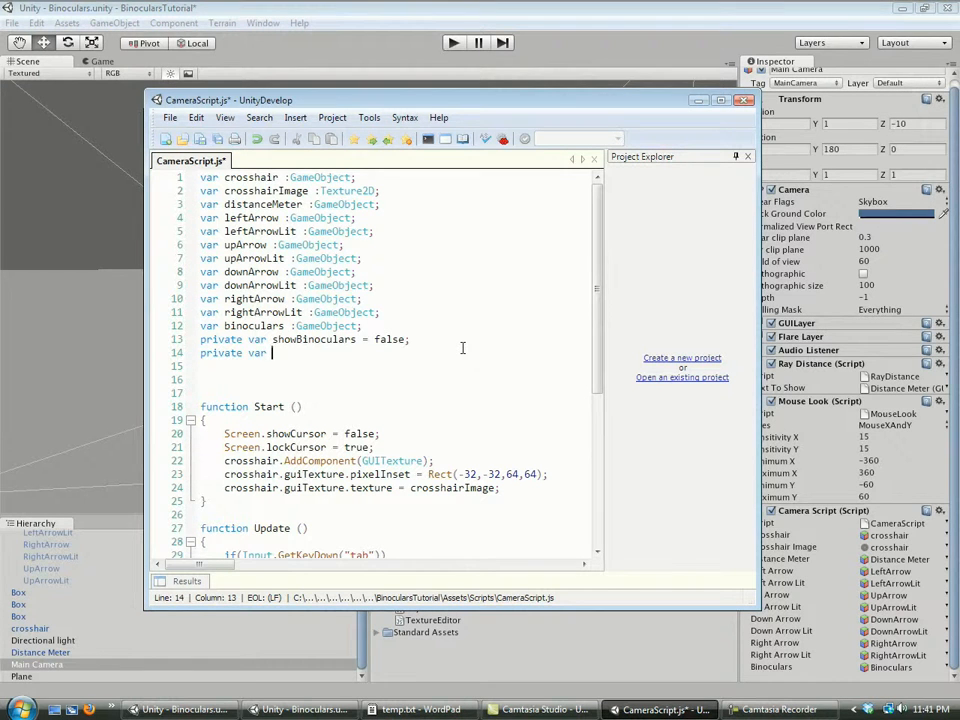
pyautogui.write('rotationX :float;')
# Declare "private var rotationY :float;" below rotationX and save the script.
pyautogui.press('Return')
pyautogui.write('private ')
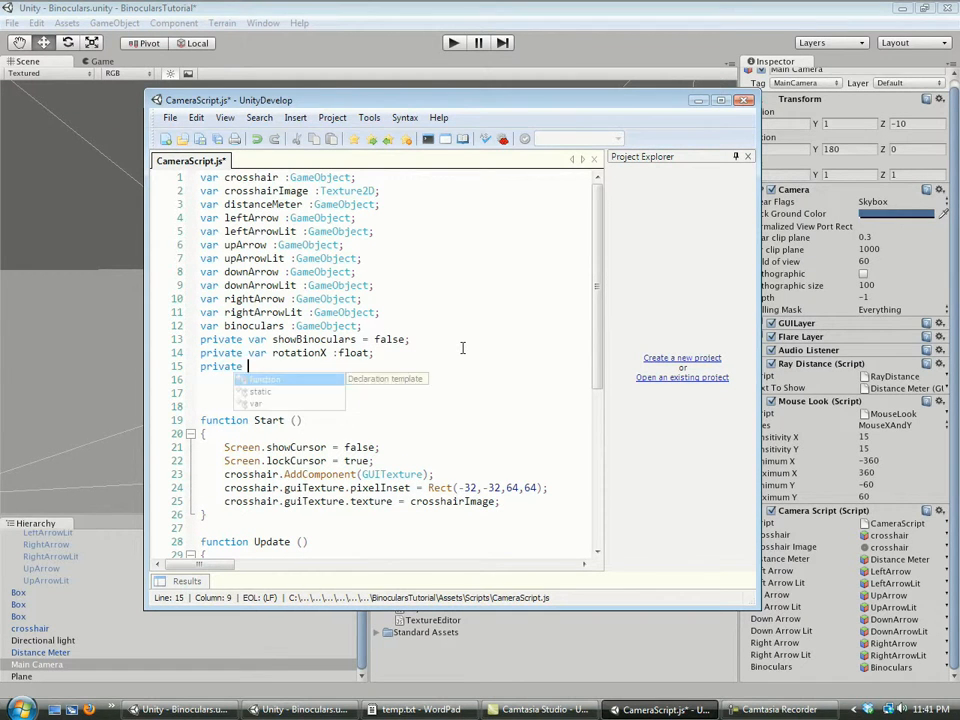
pyautogui.write('var ')
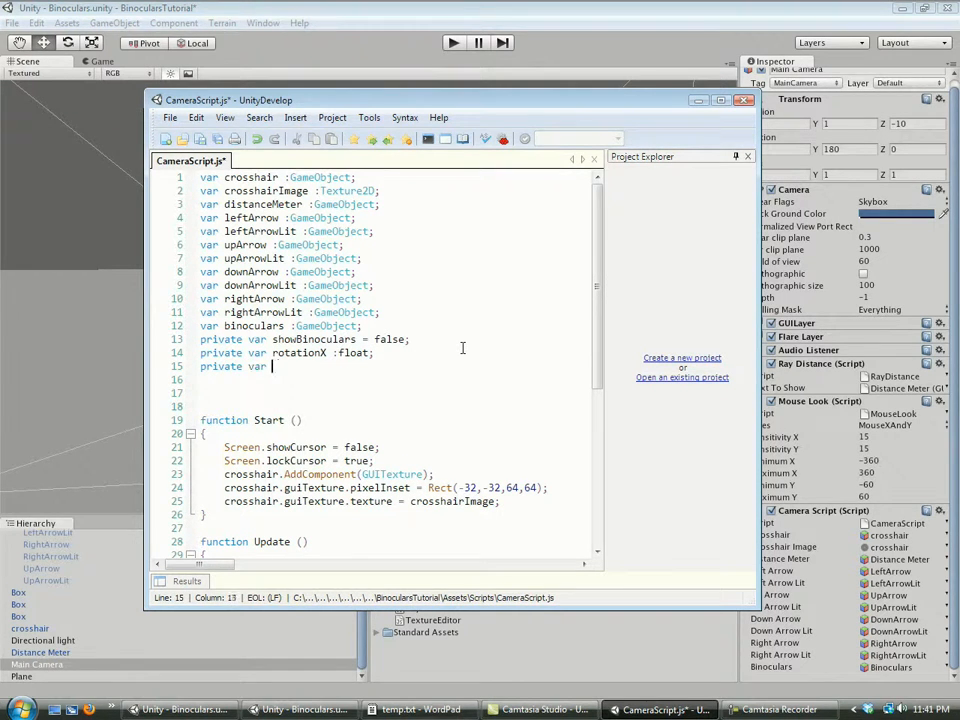
pyautogui.write('rotationY :float;')
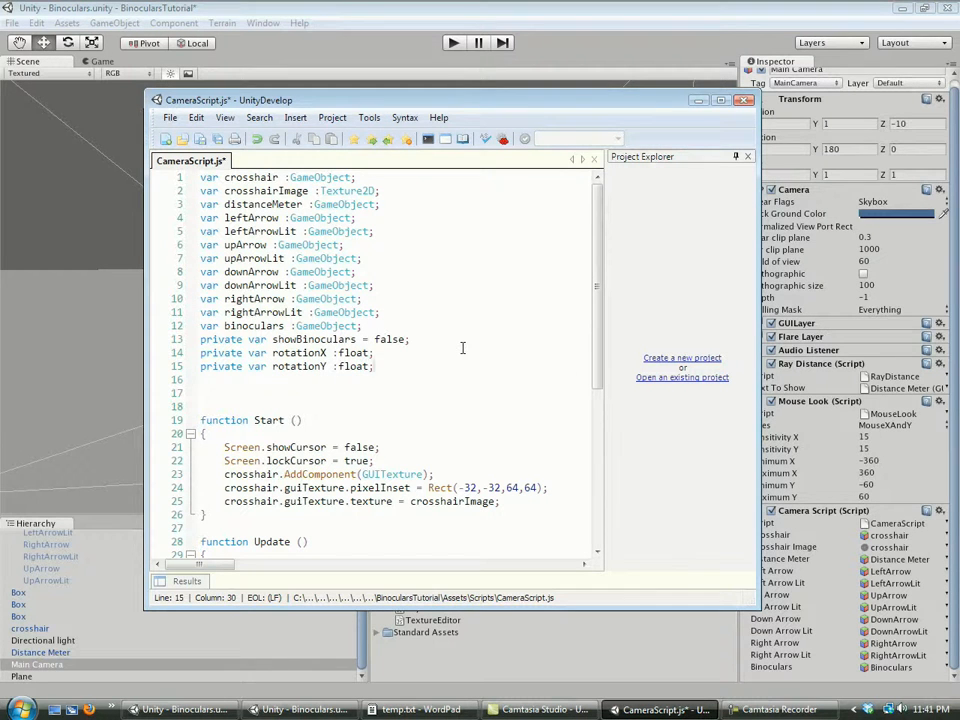
pyautogui.doubleClick(345, 353)
pyautogui.click(390, 367)
pyautogui.hotkey('ctrl', 's')
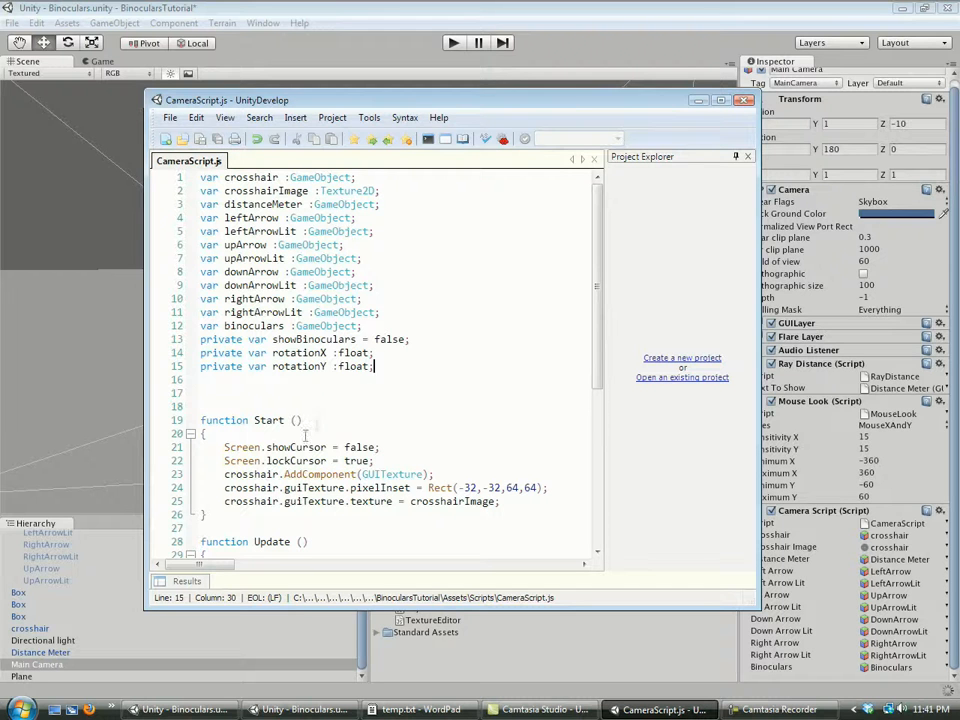
pyautogui.click(300, 432)
pyautogui.press('Return')
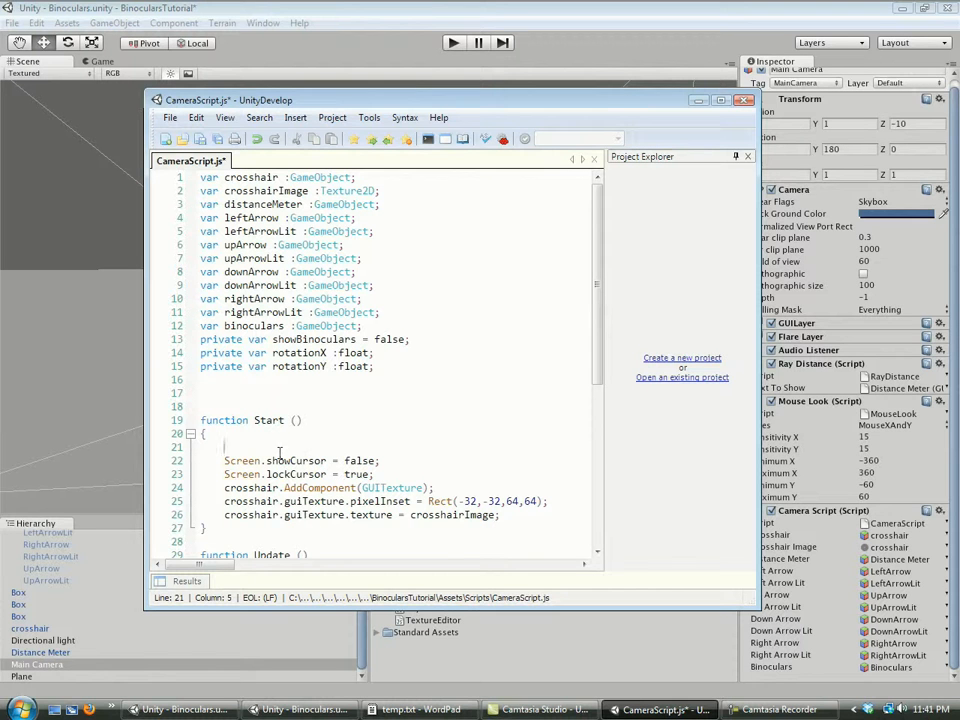
pyautogui.hotkey('alt', 'Tab')
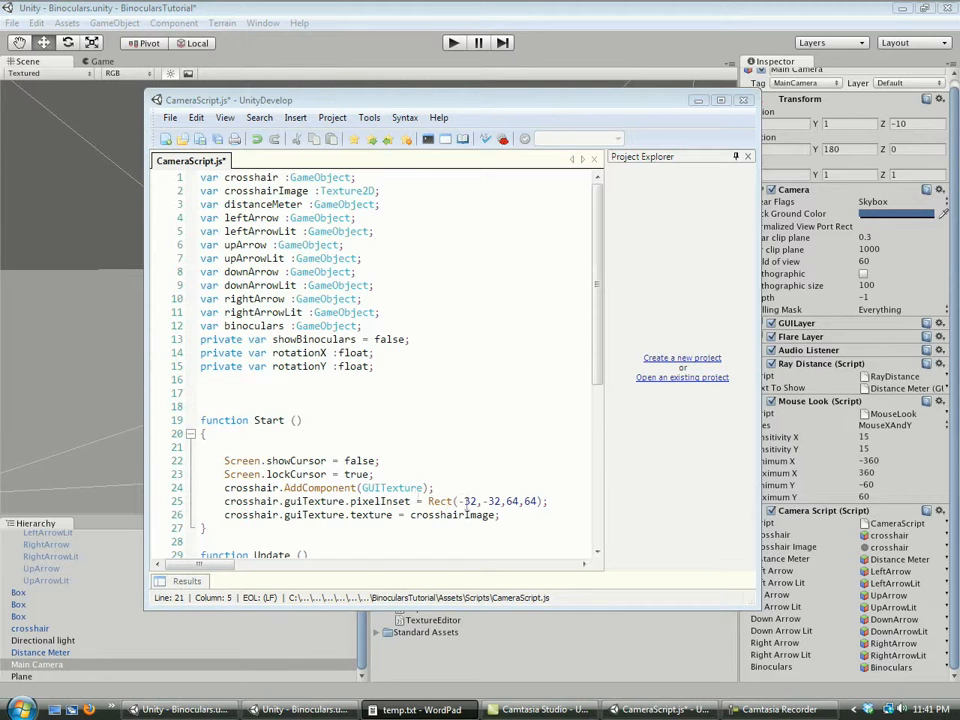
pyautogui.hotkey('alt', 'Tab')
pyautogui.press('BackSpace')
pyautogui.press('BackSpace')
# Add rotationX = Input.GetAxis("Mouse X"); at the start of the Update function, above the tab key check.
pyautogui.scroll(-3, 280, 474)
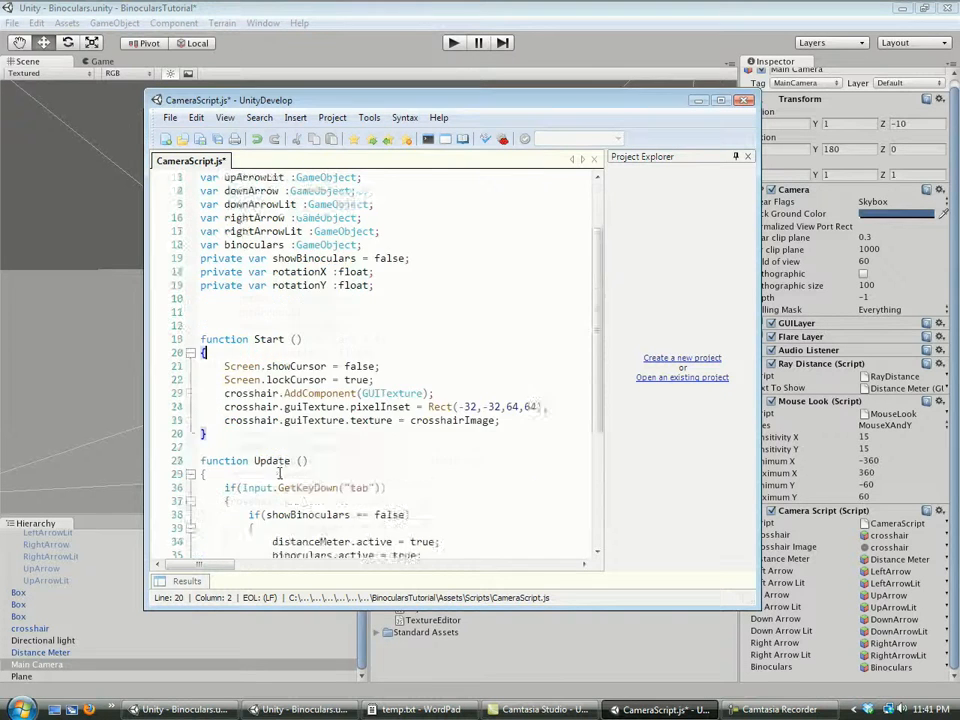
pyautogui.scroll(-2, 276, 468)
pyautogui.click(265, 398)
pyautogui.press('Return')
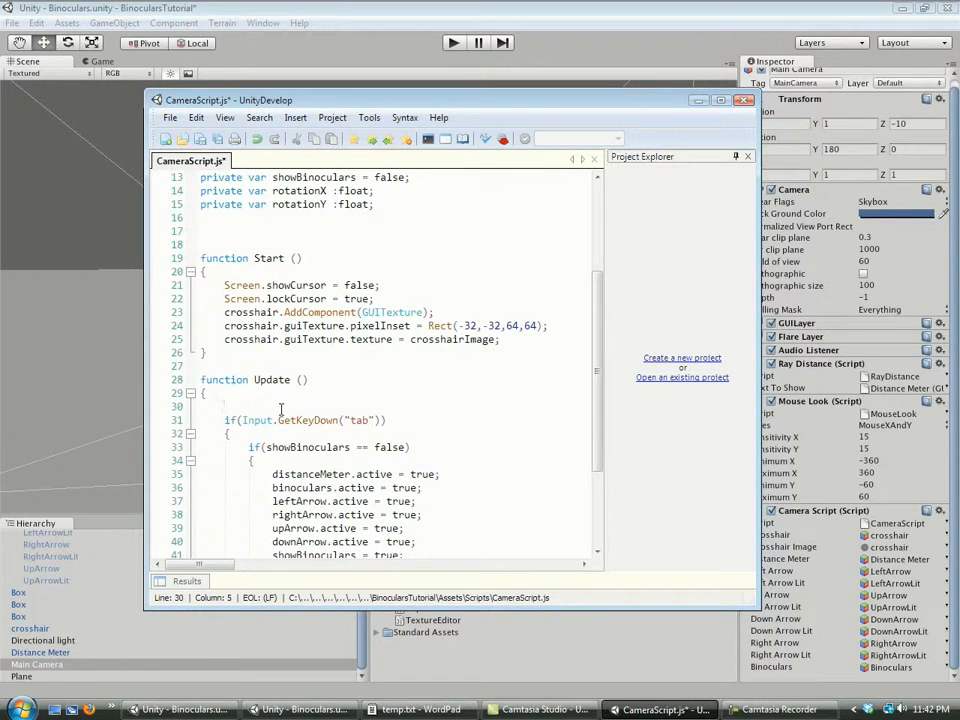
pyautogui.press('Return')
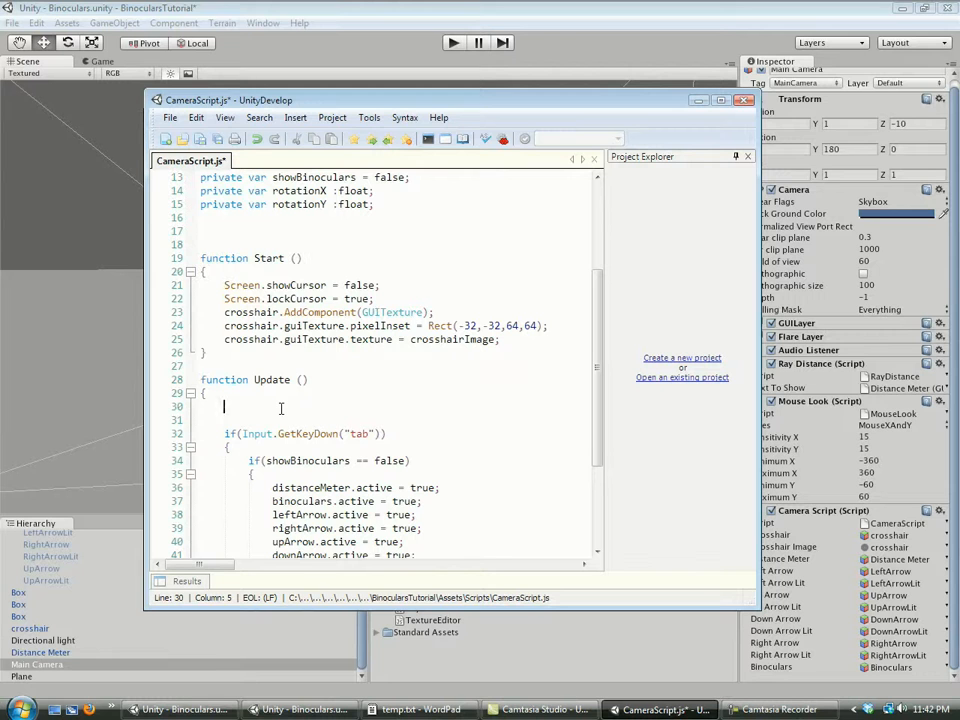
pyautogui.write('rotation')
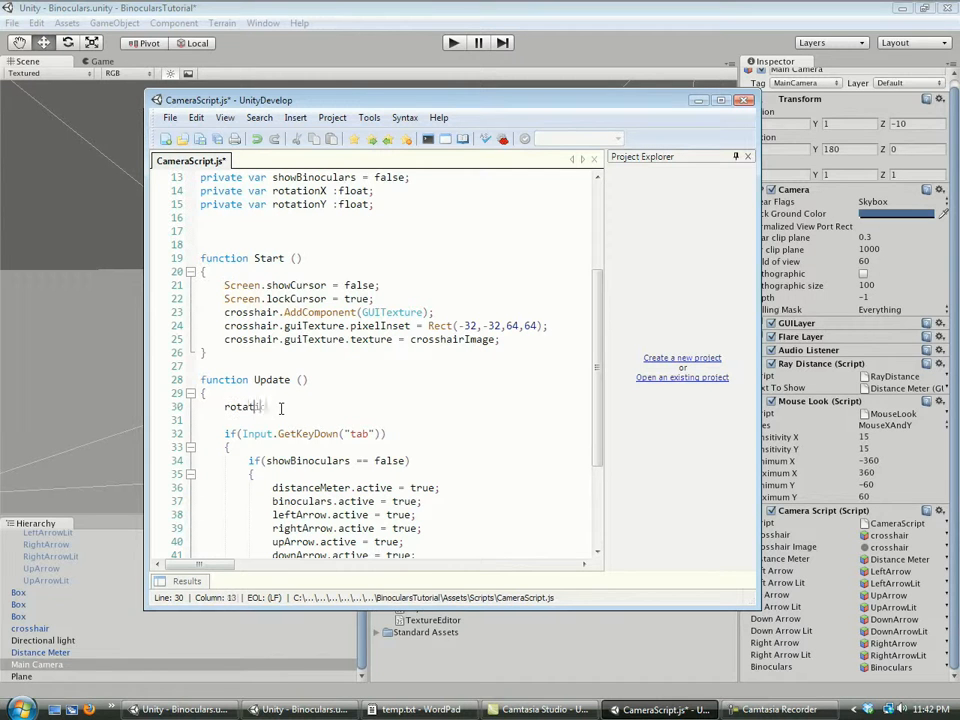
pyautogui.write('X = Input.GetAxis')
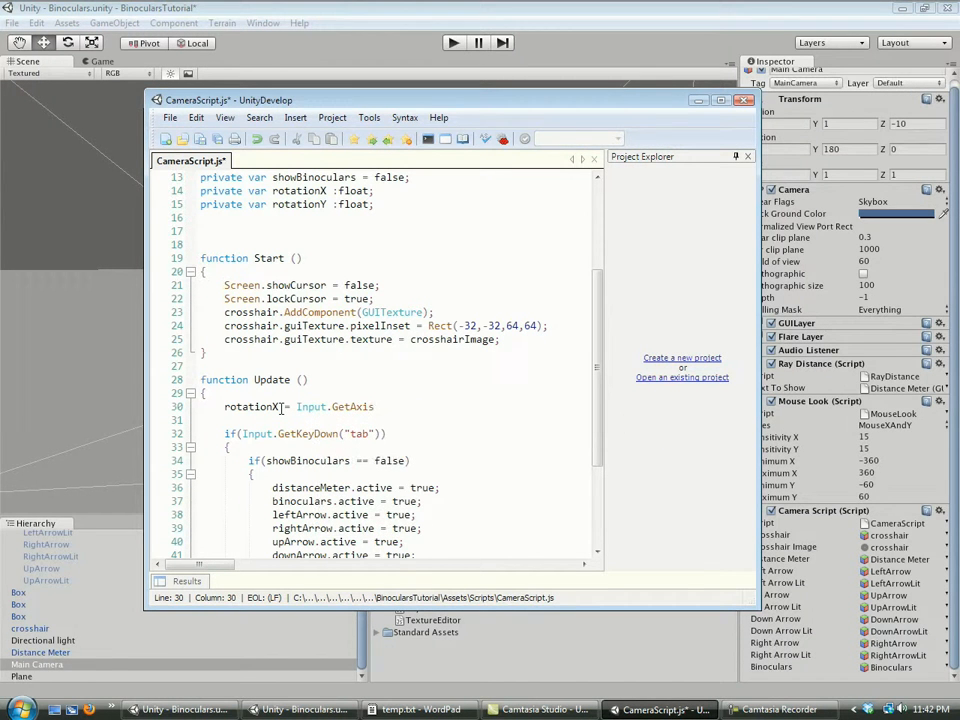
pyautogui.write('("Mouse X");')
# Add rotationY = Input.GetAxis("Mouse Y"); on the line below the rotationX assignment in Update.
pyautogui.press('Return')
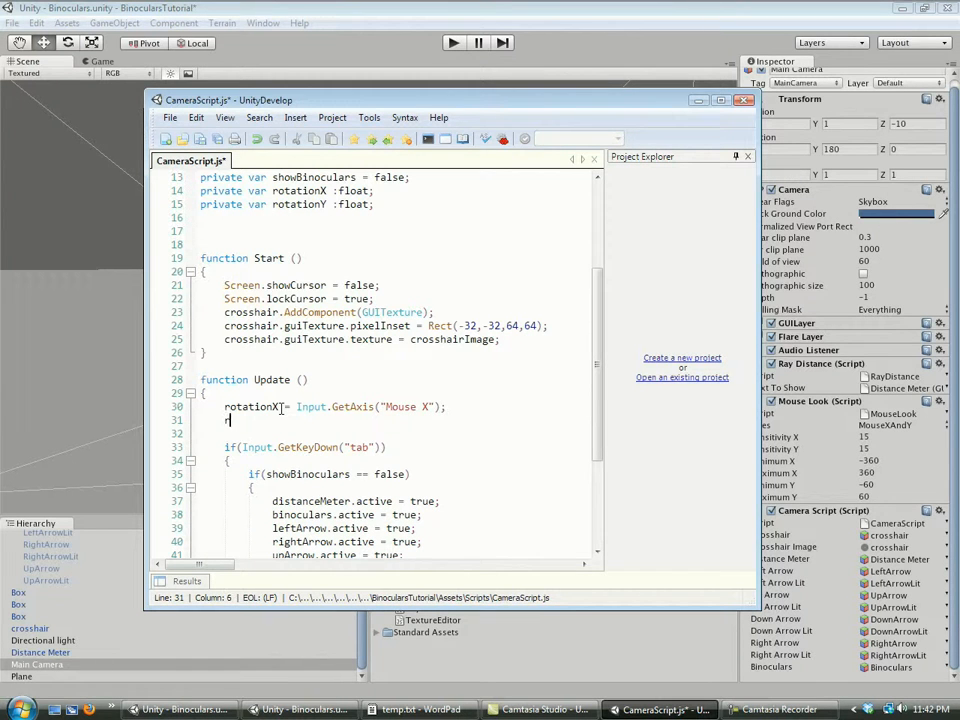
pyautogui.write('onY')
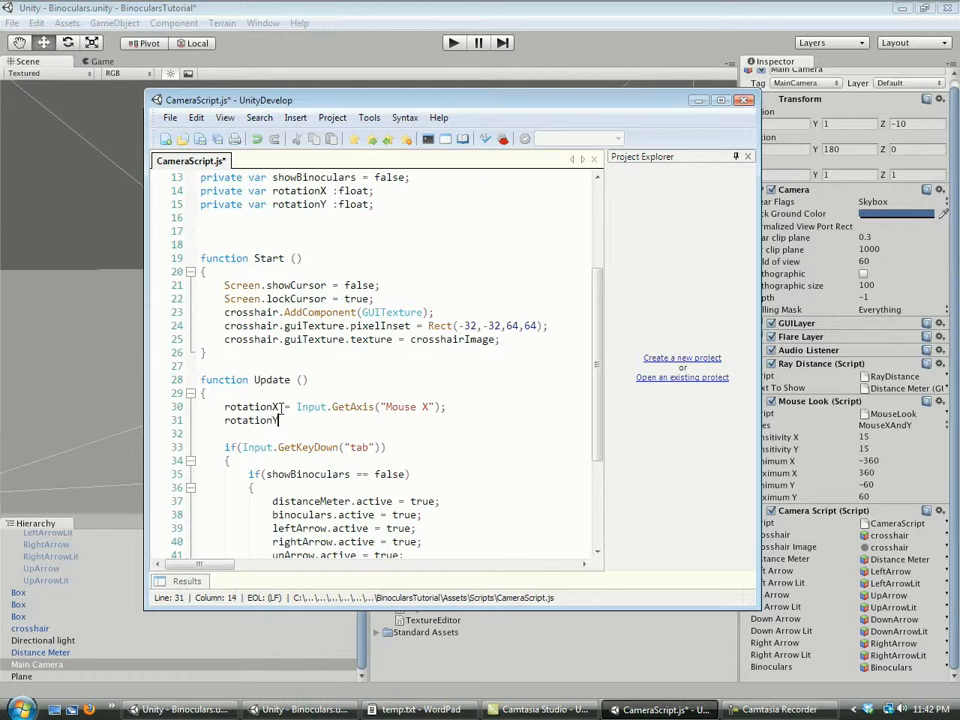
pyautogui.write(' = Input.')
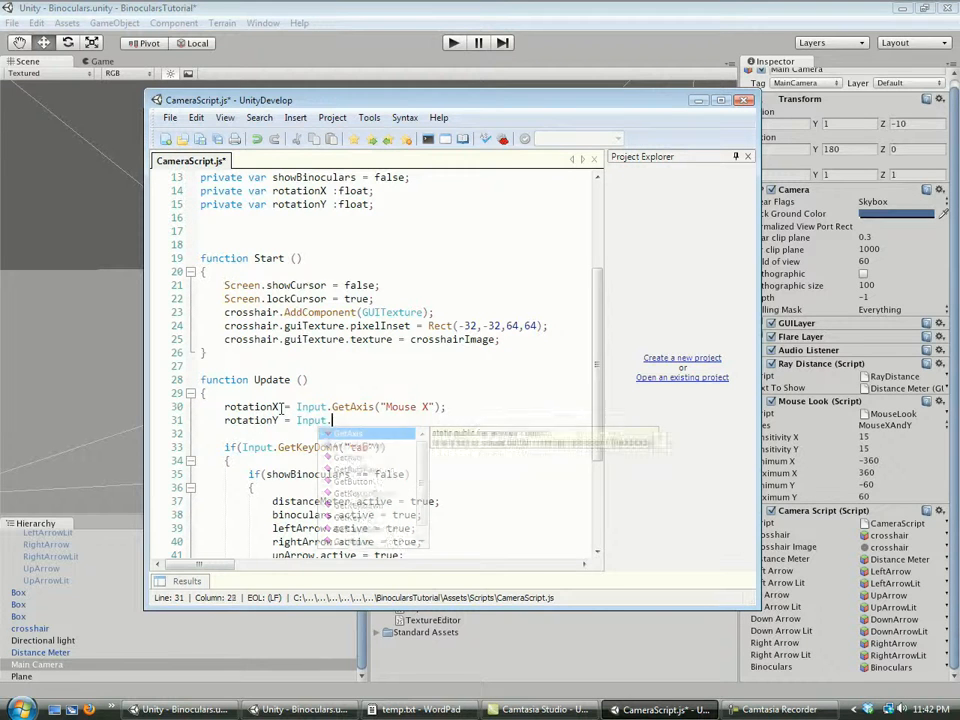
pyautogui.write('GetAxis(')
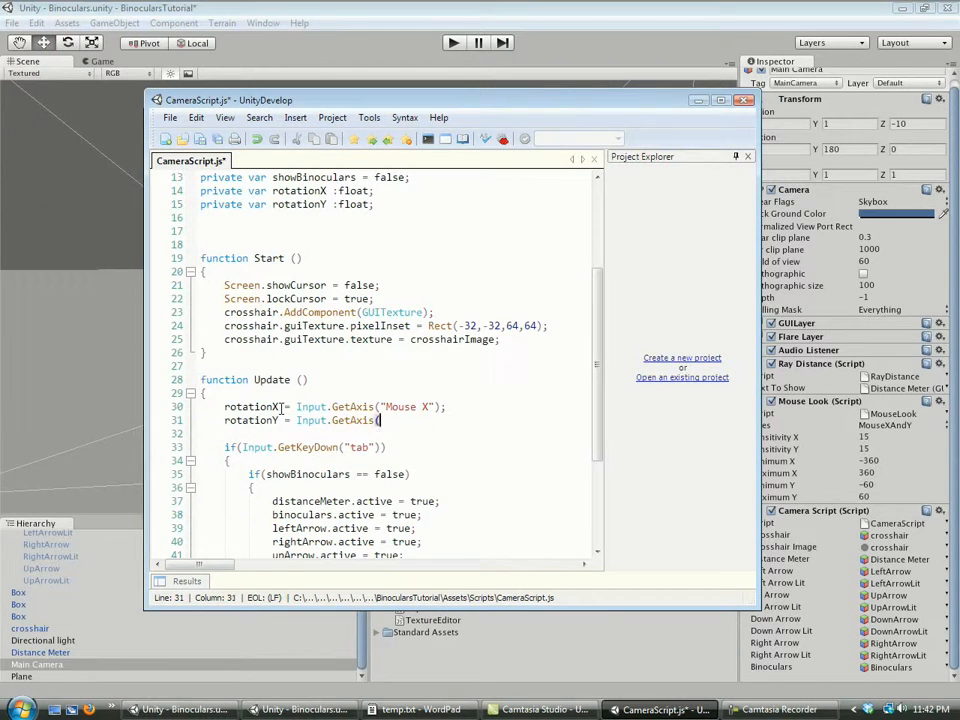
pyautogui.write('"Mouse Y");')
# Remove the private keyword from the rotationX and rotationY declarations and save CameraScript.js.
pyautogui.scroll(3, 283, 407)
pyautogui.moveTo(243, 326); pyautogui.dragTo(201, 313)
pyautogui.press('Delete')
pyautogui.press('Delete')
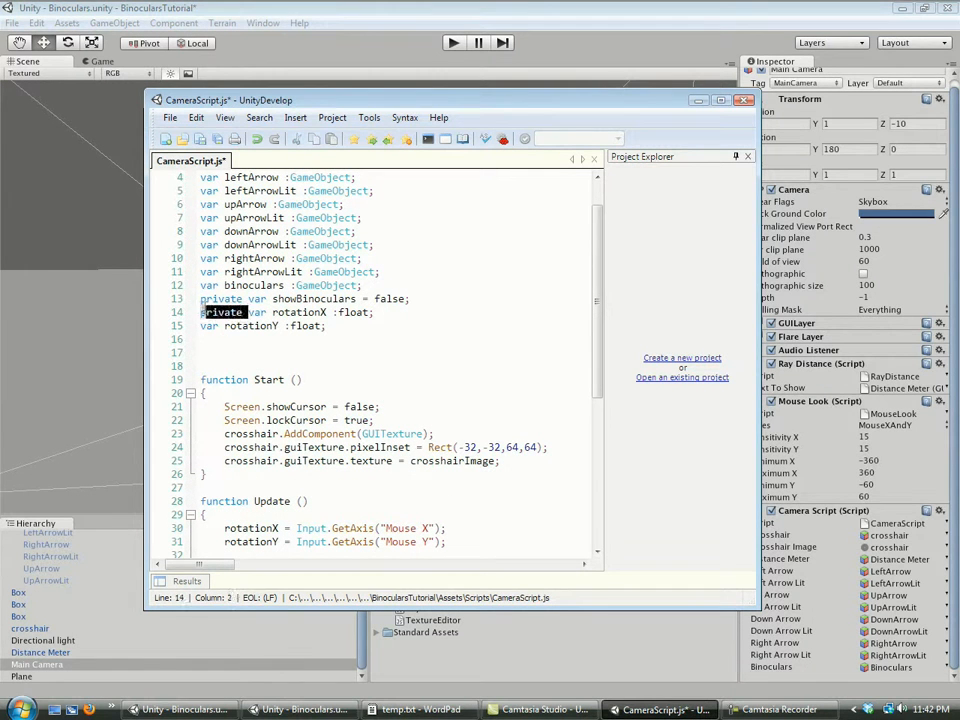
pyautogui.press('Delete')
pyautogui.press('Delete')
pyautogui.hotkey('ctrl', 's')
# Switch to Unity, run the scene with the binoculars view on to watch Camera Script's Rotation X and Y, and stop it.
pyautogui.click(508, 17)
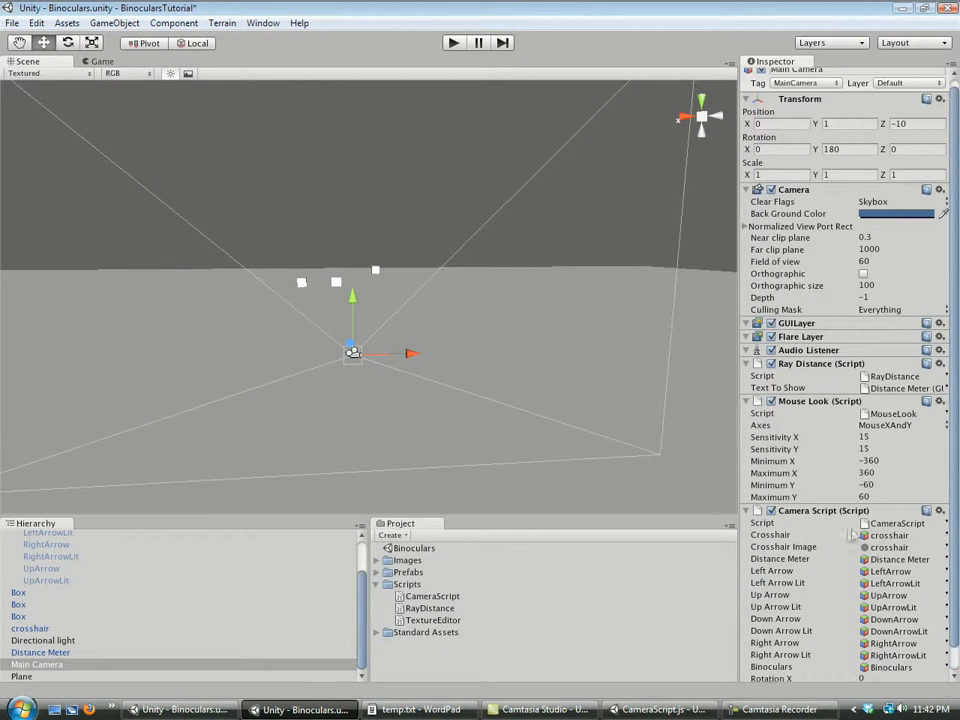
pyautogui.scroll(-1, 845, 540)
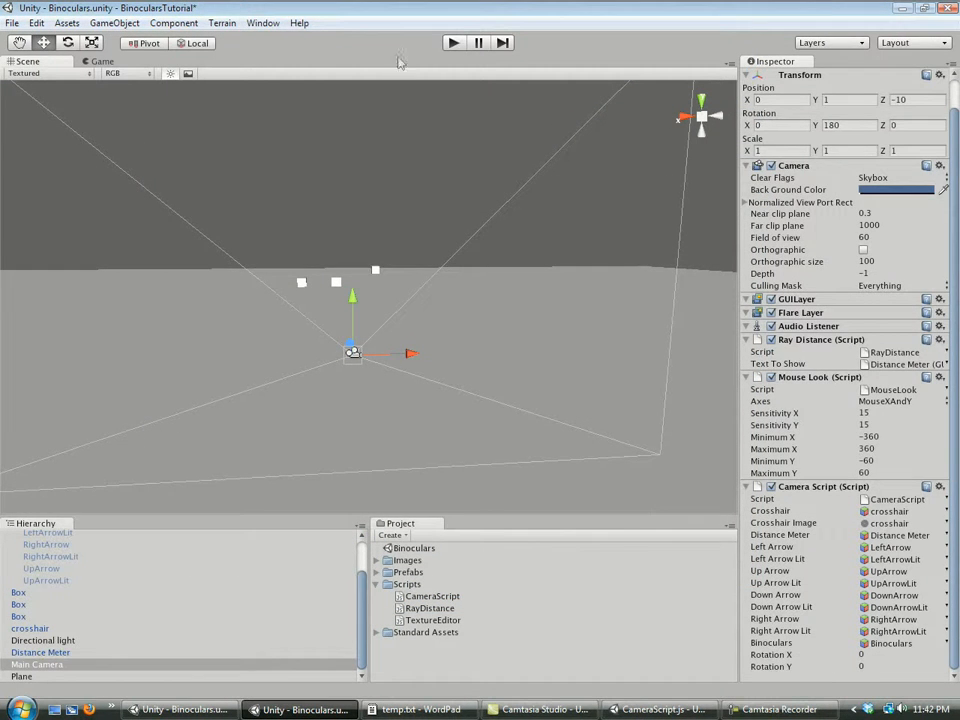
pyautogui.click(453, 42)
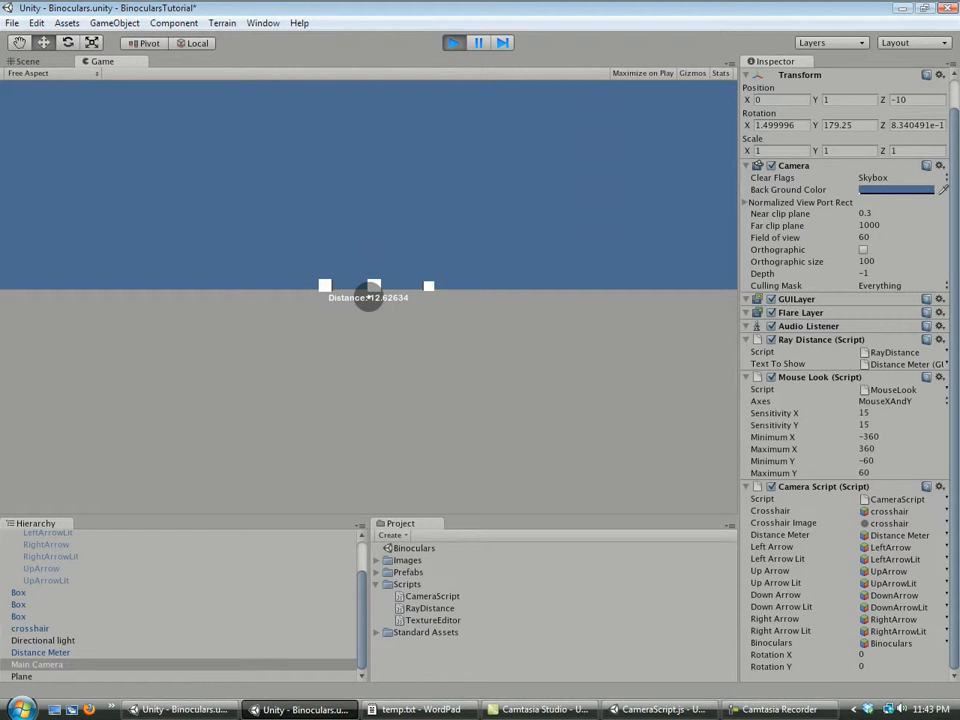
pyautogui.press('b')
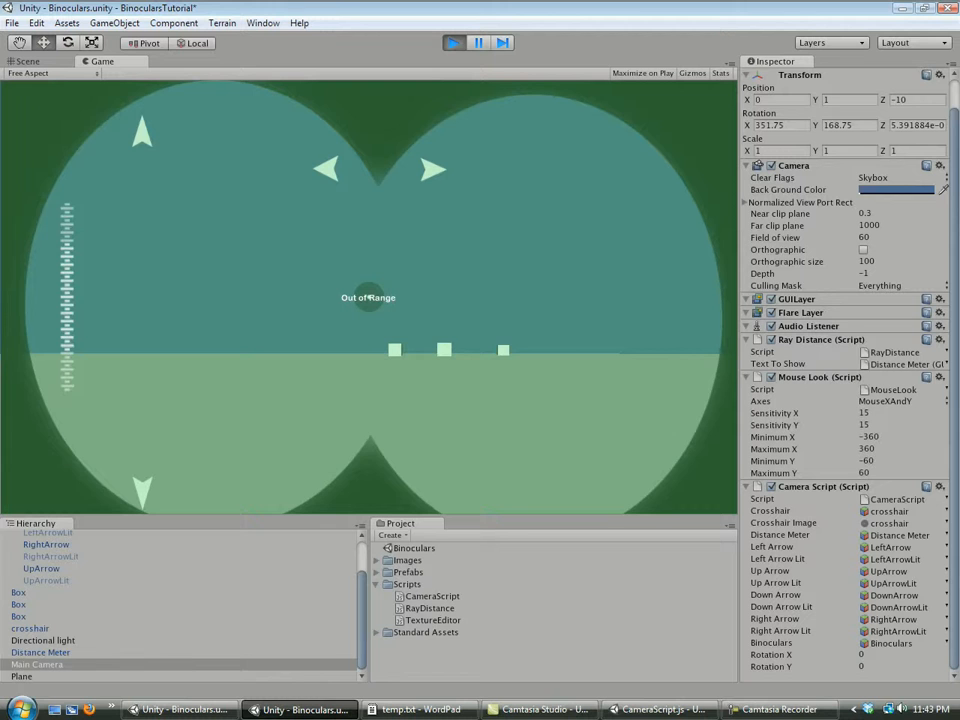
pyautogui.click(453, 43)
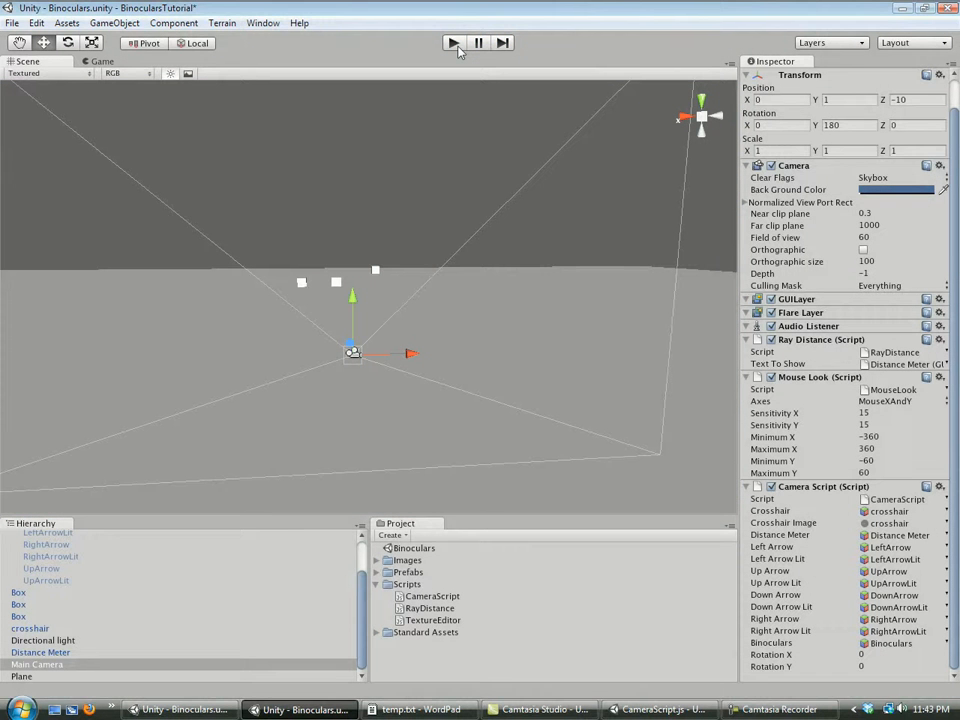